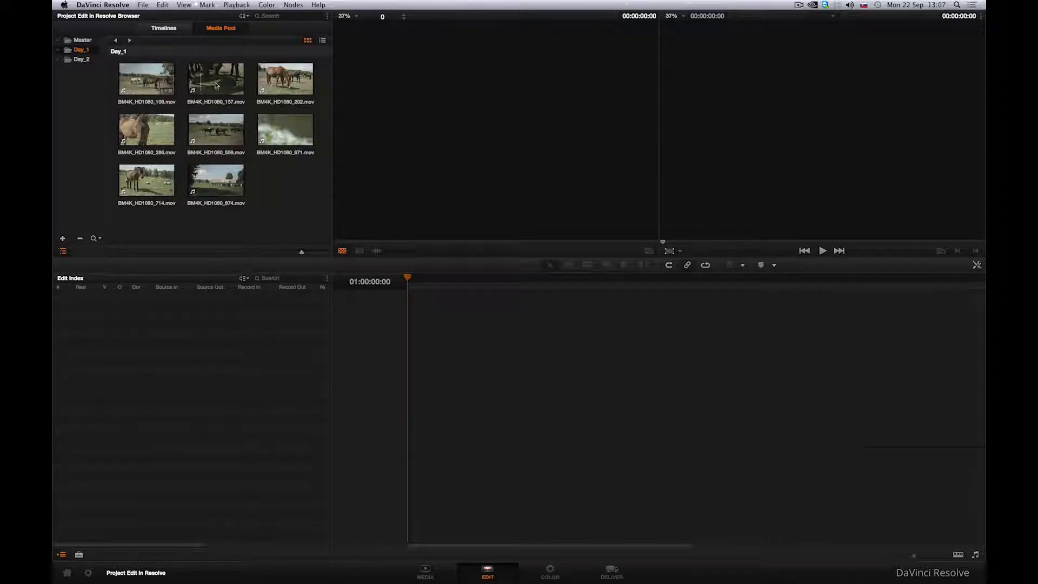
- Preview the clips BM4K_HD1080_202.mov and BM4K_HD1080_714.mov from the Day_1 bin by scrubbing through them in the source viewer
double_click(281, 84)
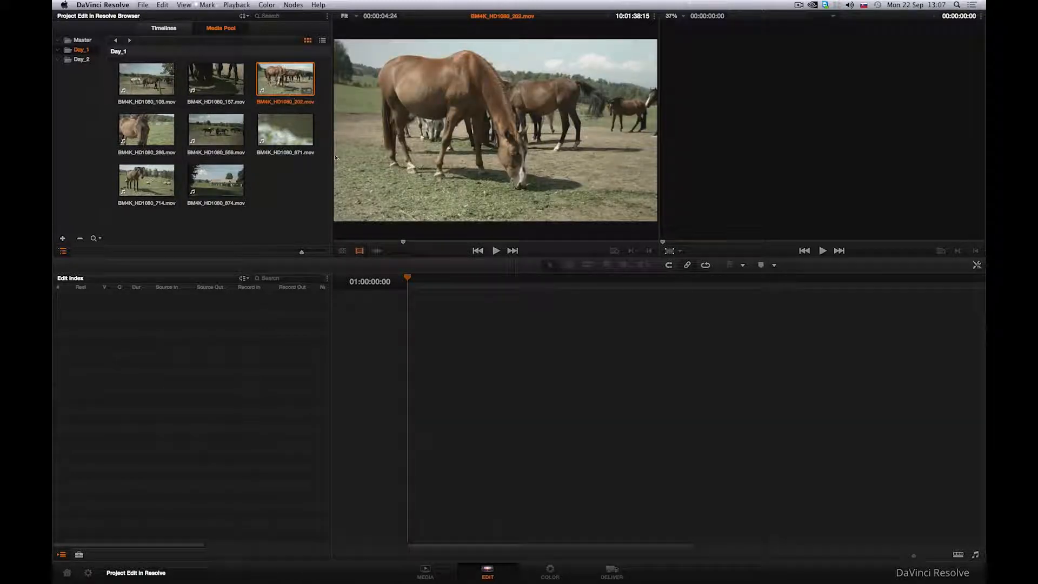
drag(402, 241, 424, 242)
double_click(154, 187)
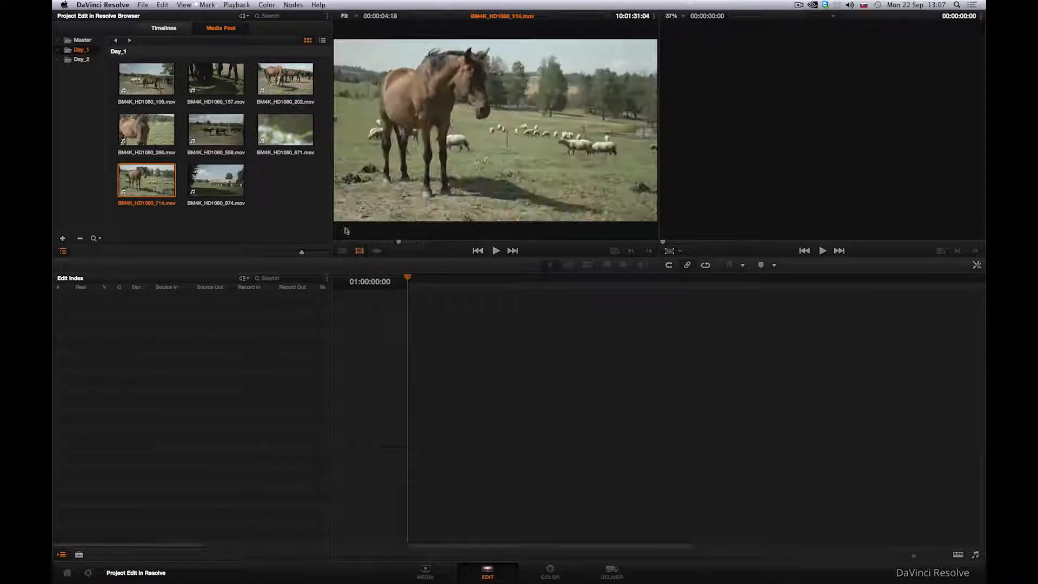
drag(348, 242, 383, 241)
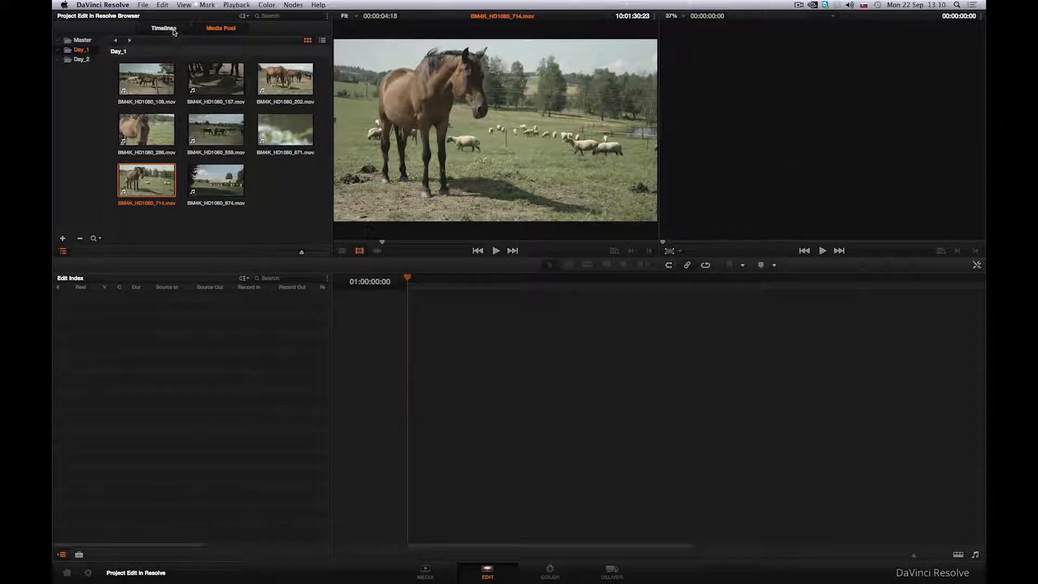
- Create a new empty timeline named Project_One
click(173, 29)
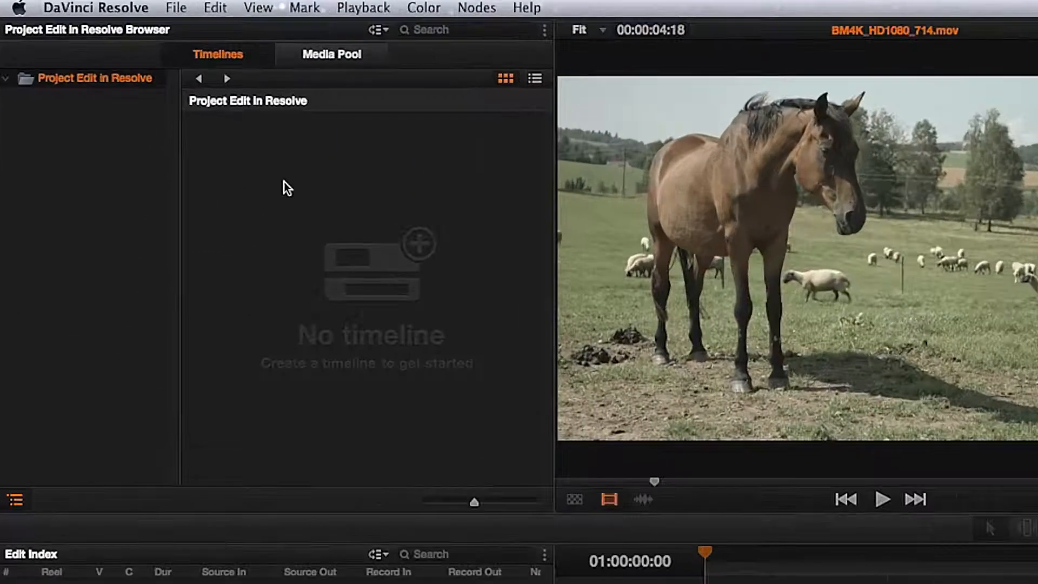
right_click(198, 93)
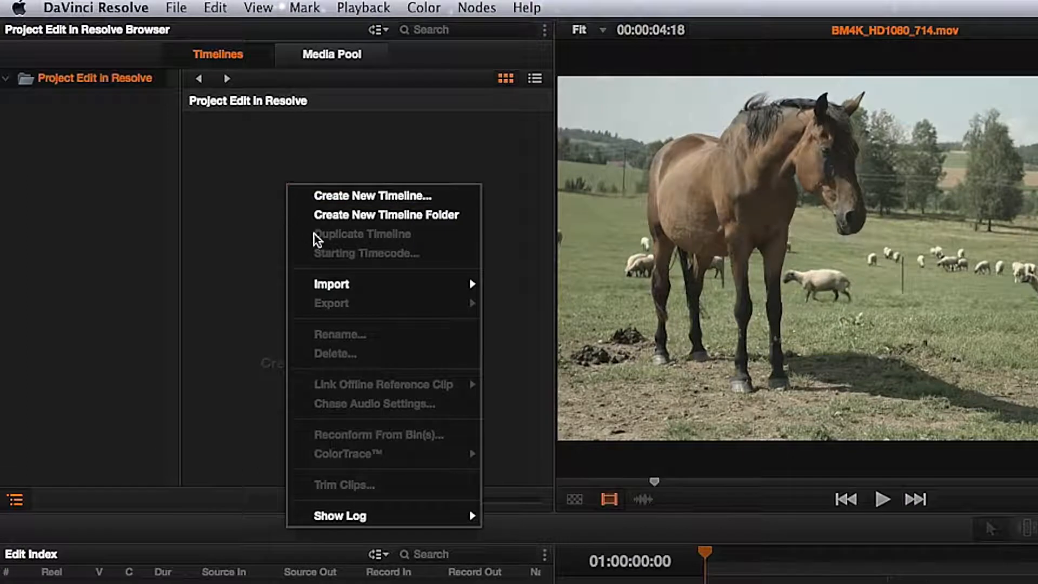
click(303, 195)
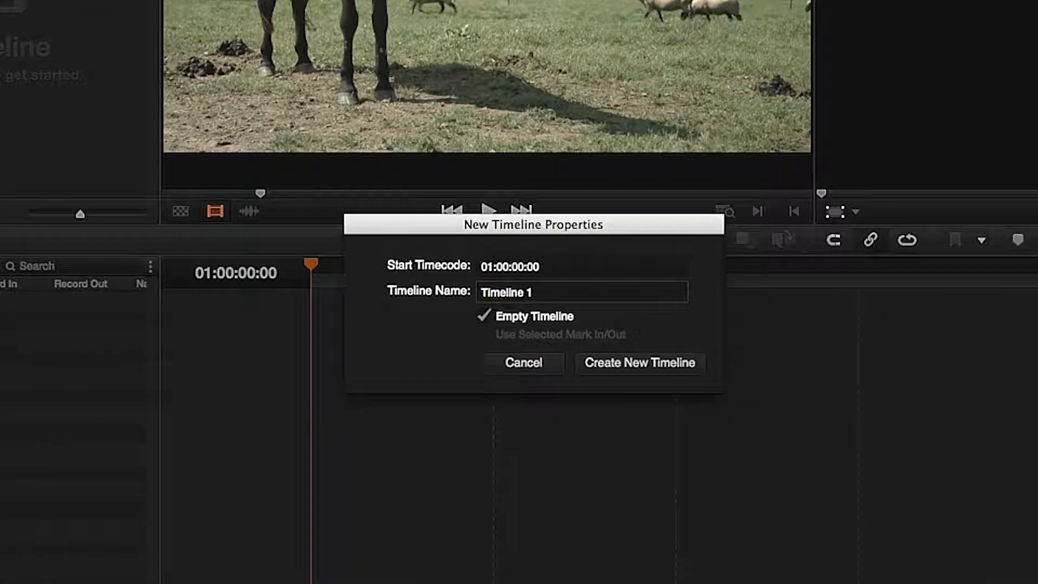
drag(535, 293, 376, 284)
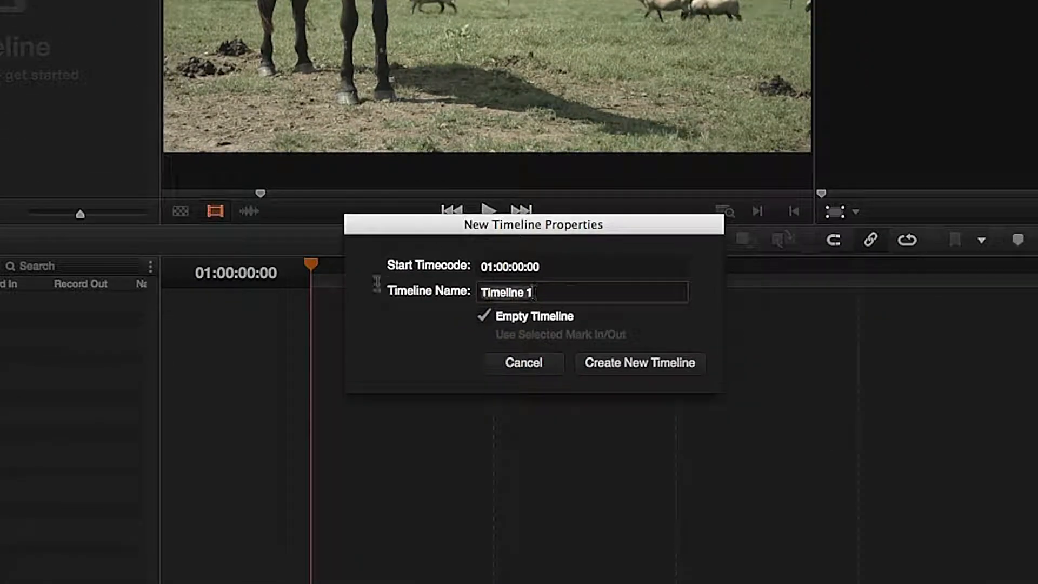
text(Project_One)
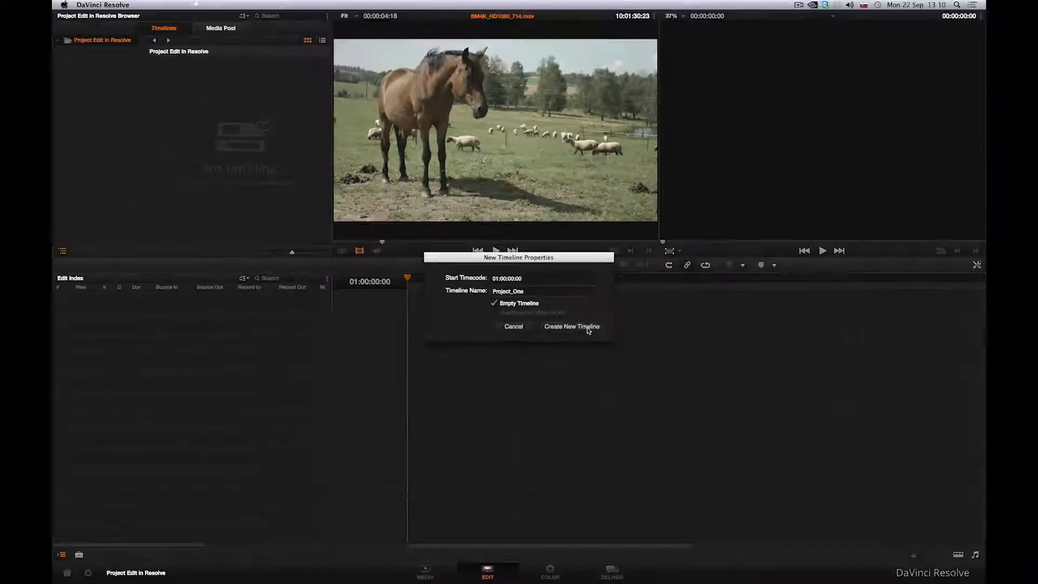
click(589, 328)
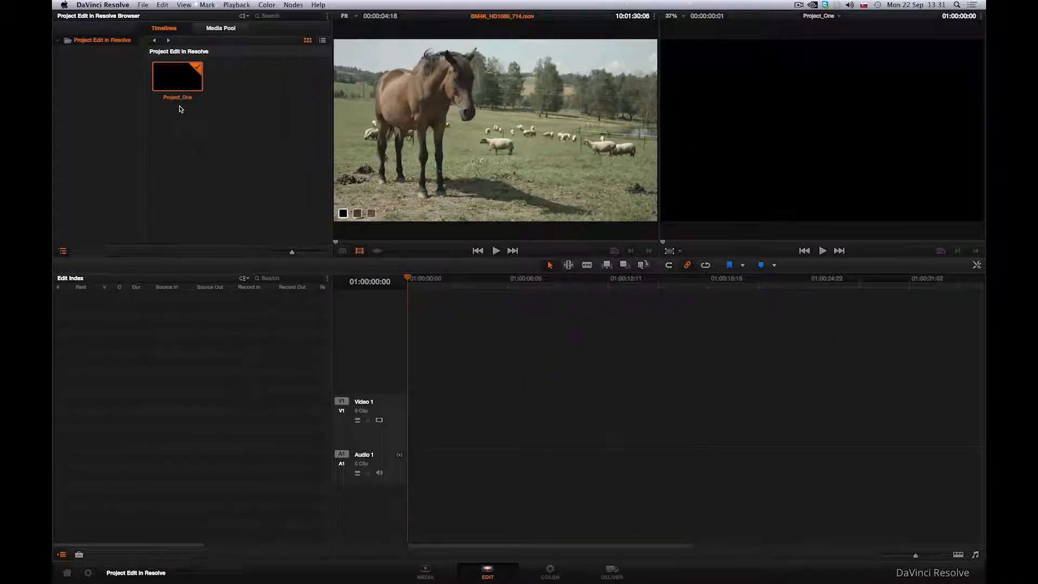
- Mark BM4K_HD1080_714.mov from 10:01:30:22 to 10:01:33:22 and place that range at the start of the timeline
click(226, 30)
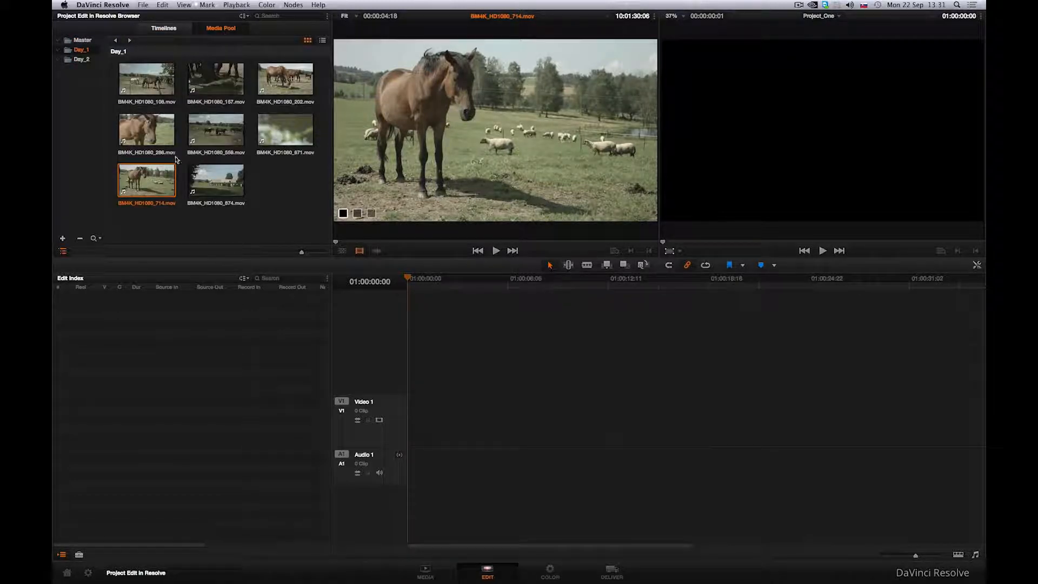
drag(336, 242, 379, 243)
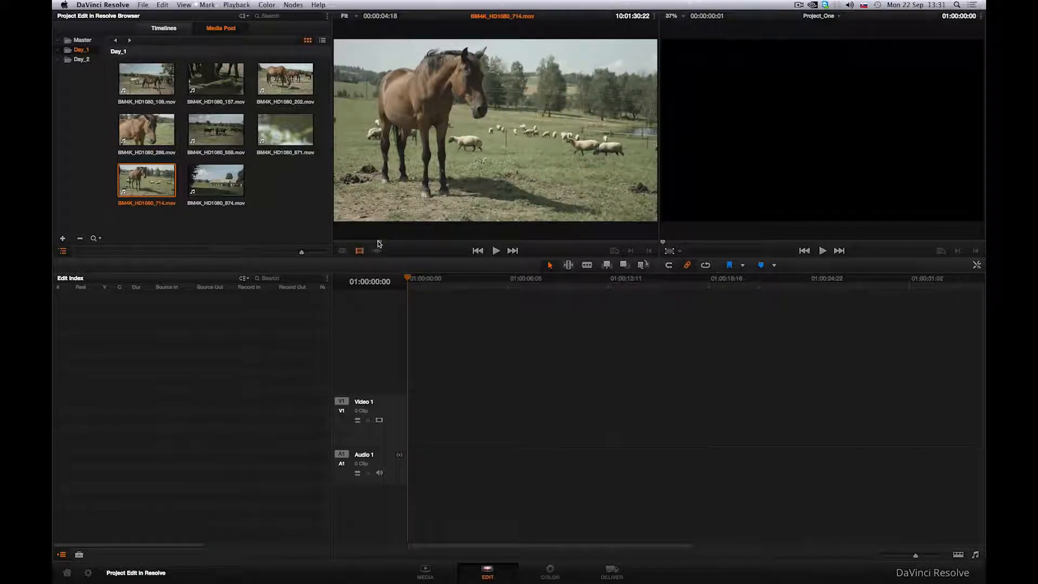
click(631, 251)
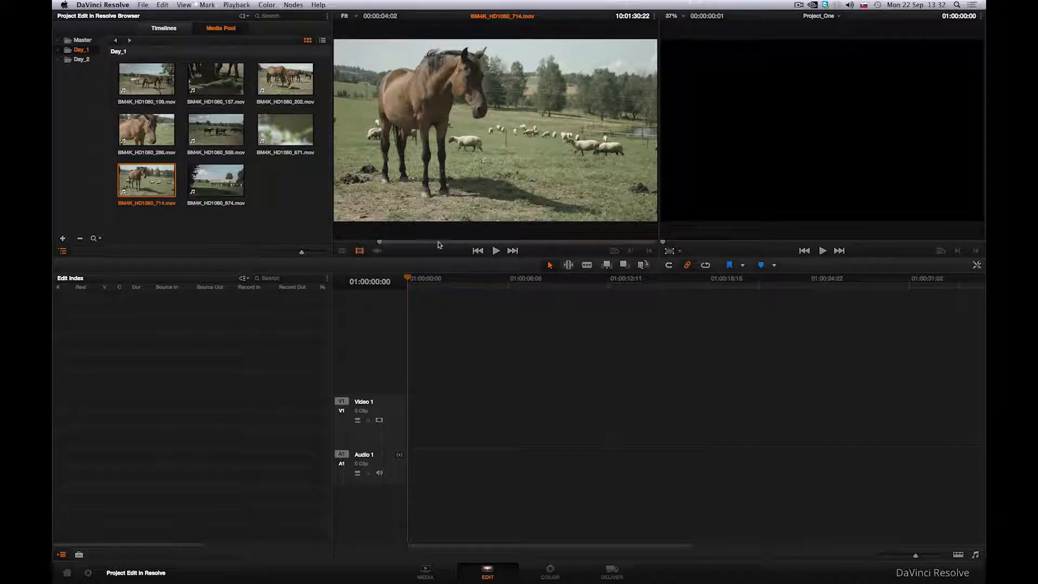
key(space)
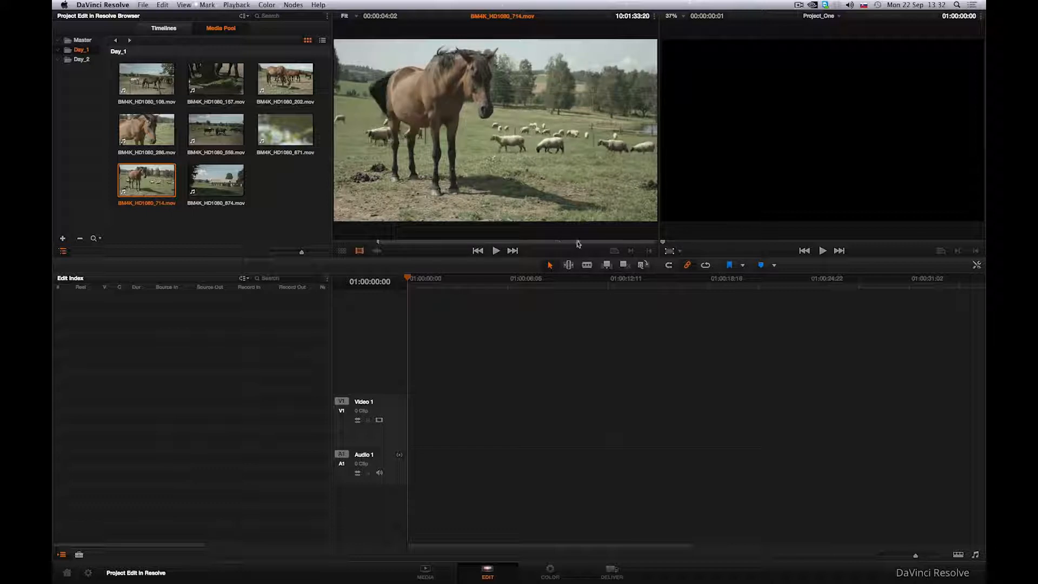
click(650, 252)
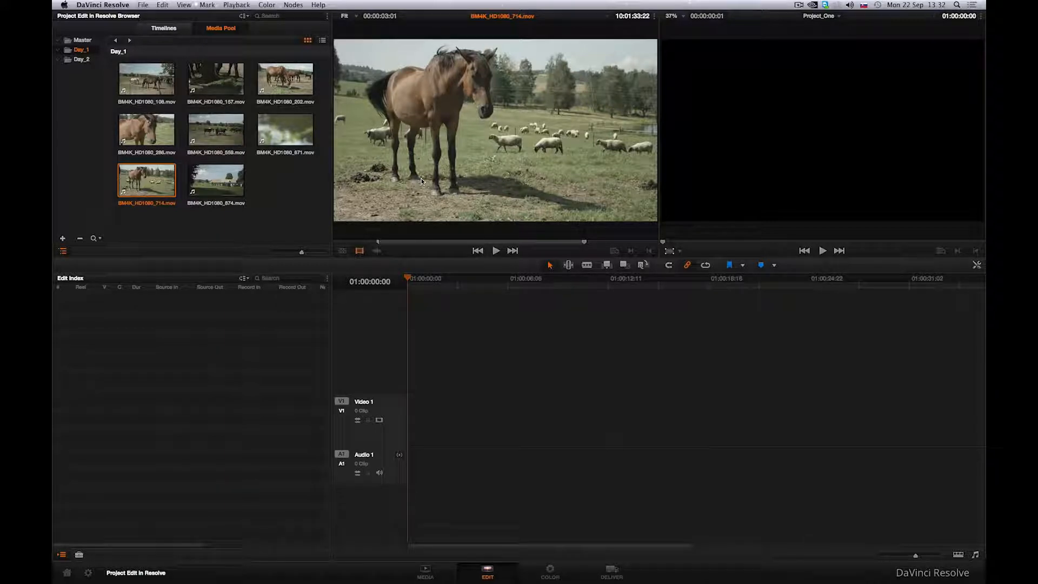
drag(421, 181, 406, 411)
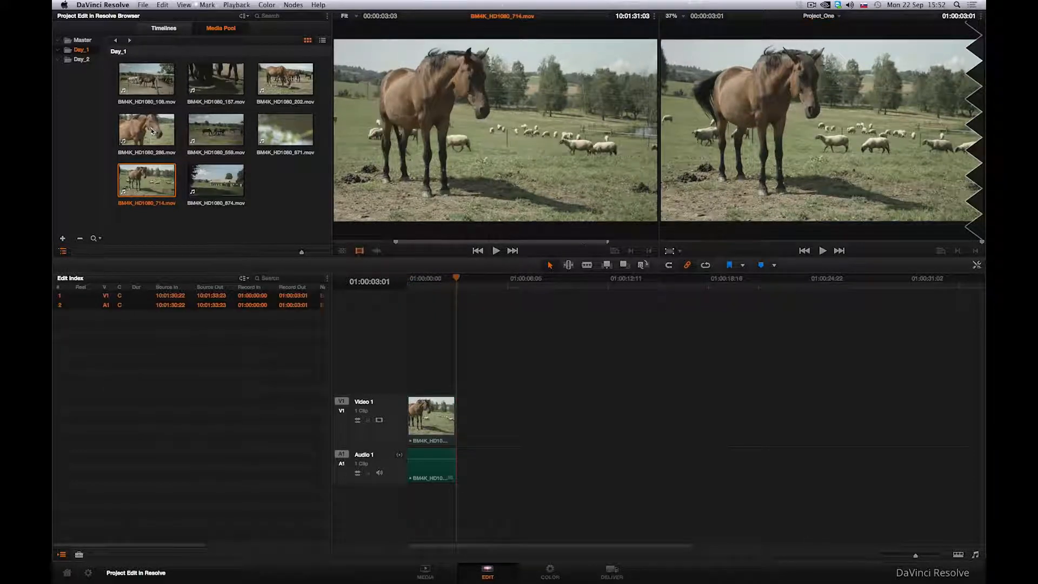
- Mark BM4K_HD1080_286.mov from 10:00:40:21 to 10:00:43:04 and add that range to the timeline directly after the first clip
double_click(153, 131)
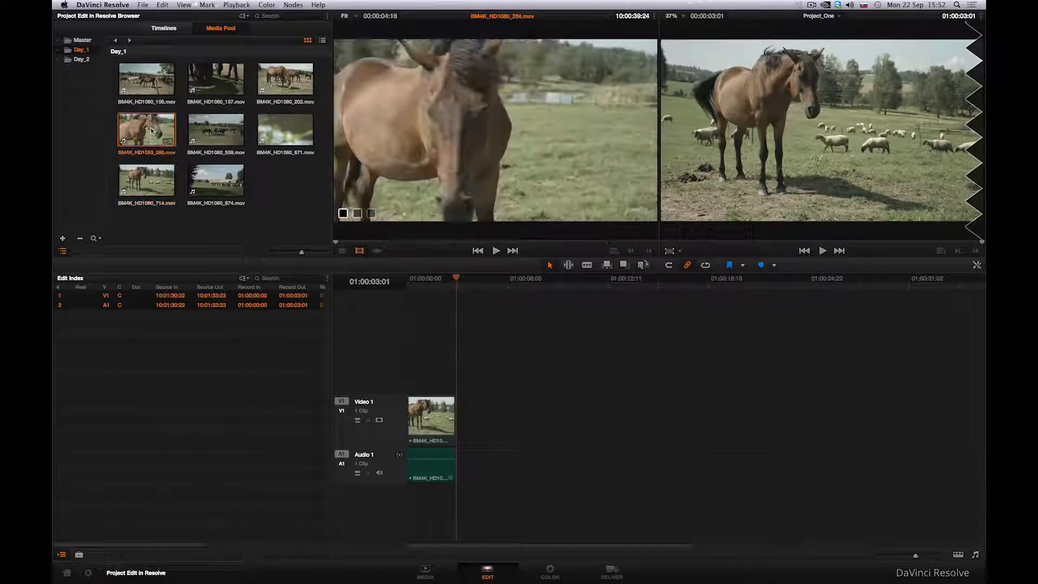
drag(359, 244, 398, 244)
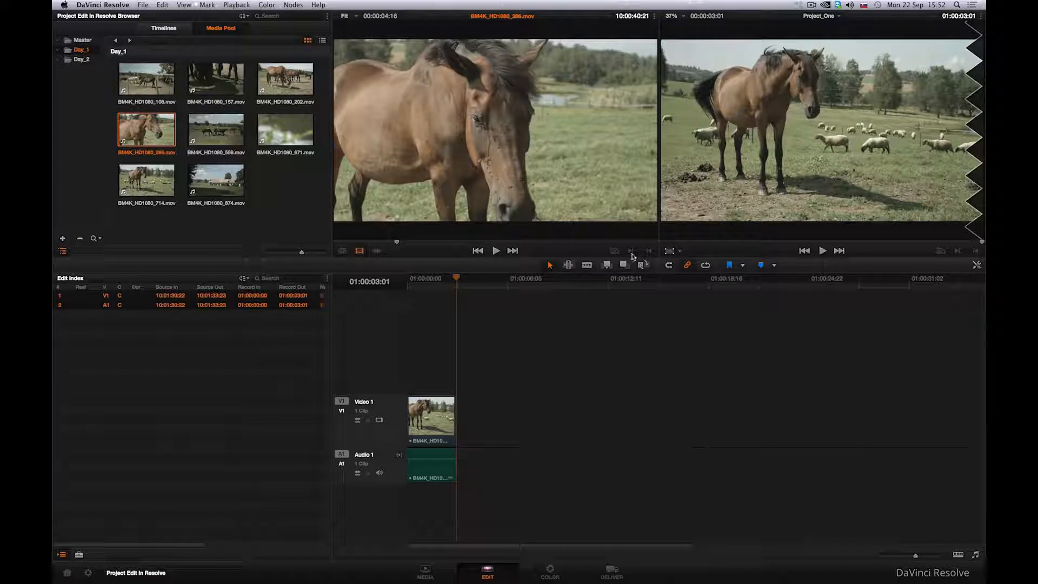
click(495, 250)
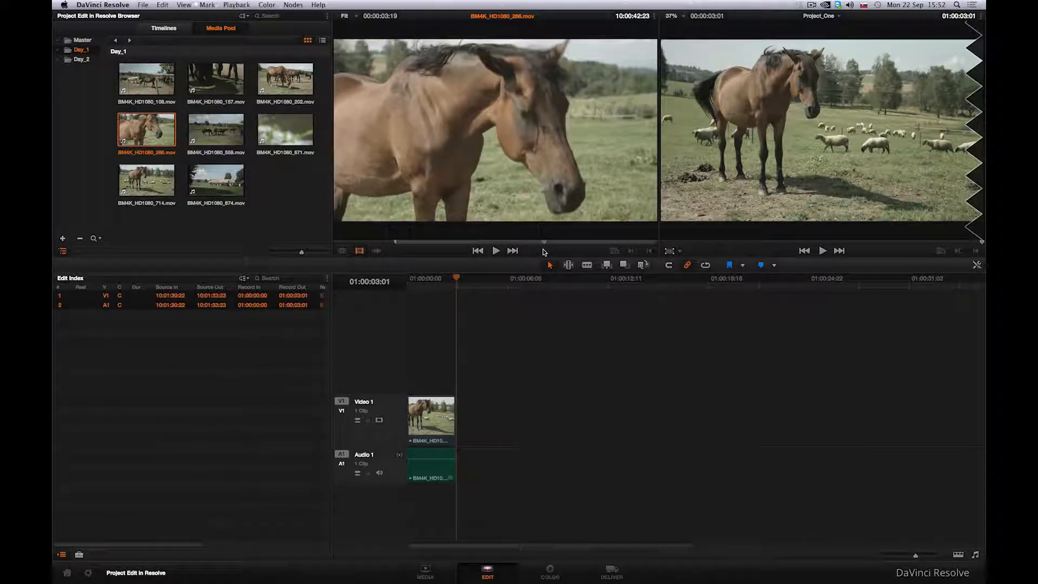
key(space)
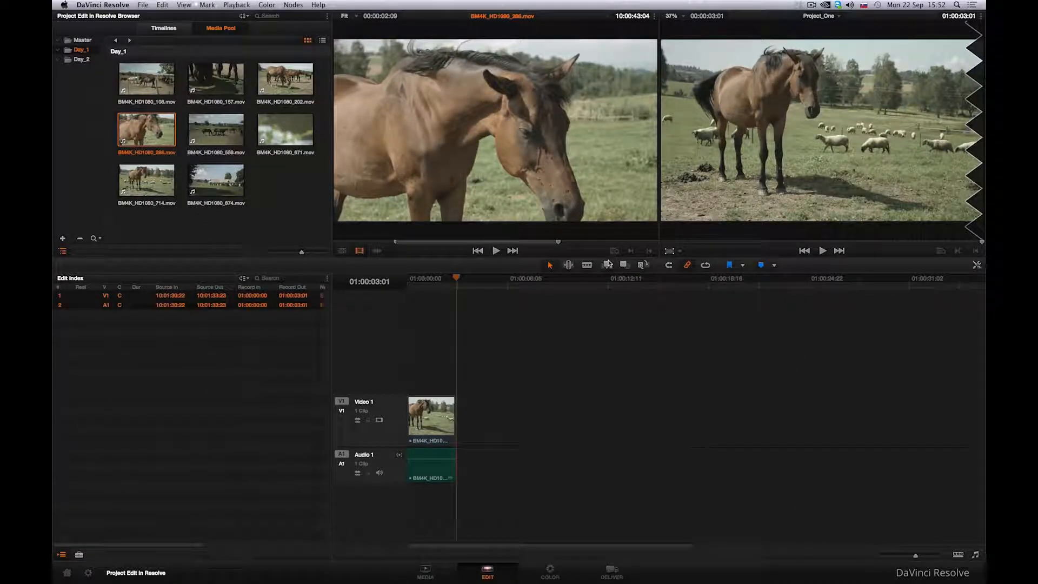
click(696, 236)
- Turn on snapping and place the timeline playhead at the end of the second clip, at 01:00:05:10
drag(495, 278, 463, 281)
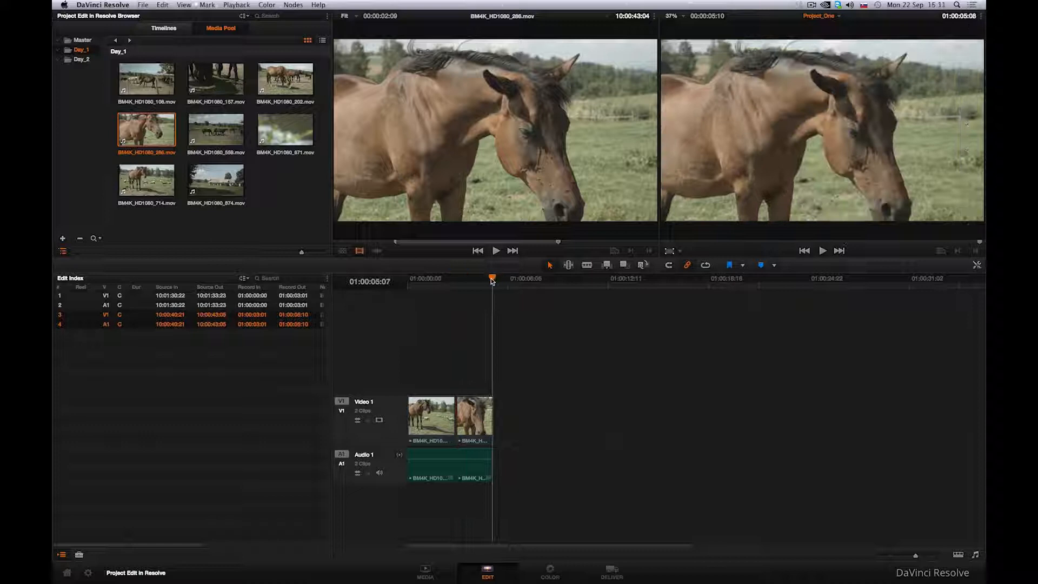
drag(491, 281, 490, 281)
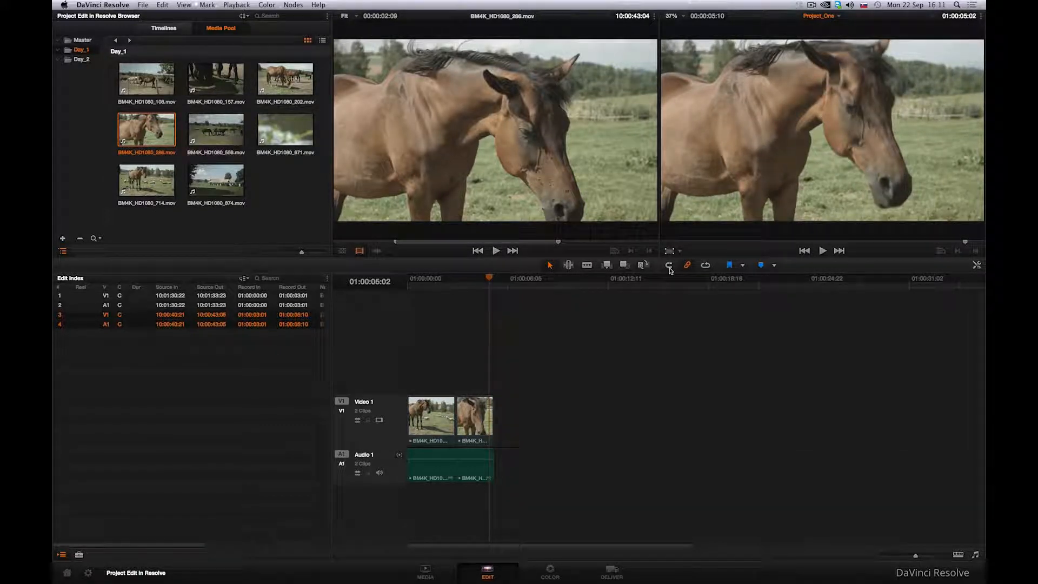
click(494, 284)
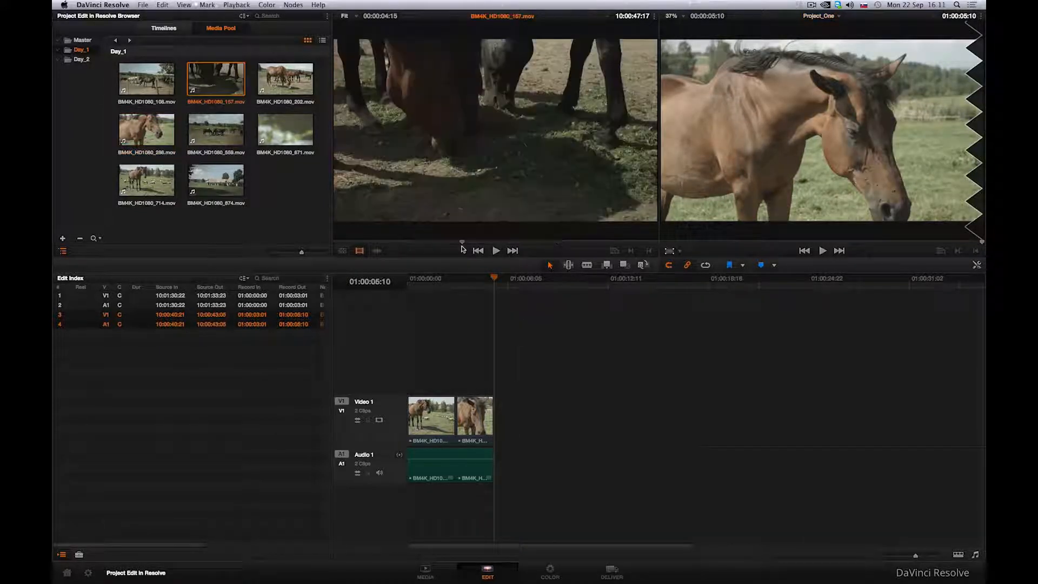
- Mark BM4K_HD1080_157.mov from 10:00:47:18 to 10:00:50:00 and insert that range at the end of the timeline
drag(461, 242, 624, 243)
click(631, 251)
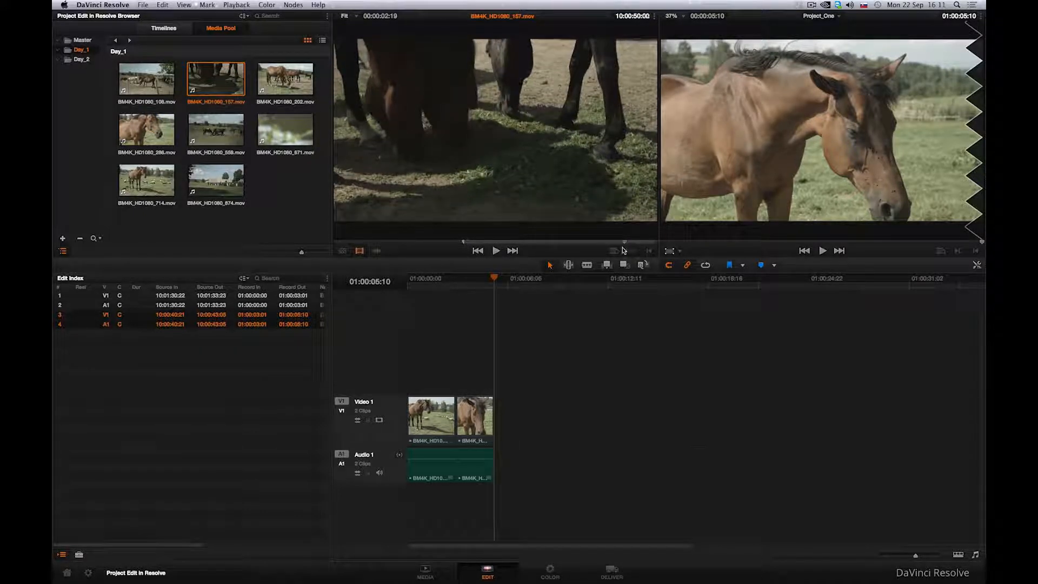
click(648, 252)
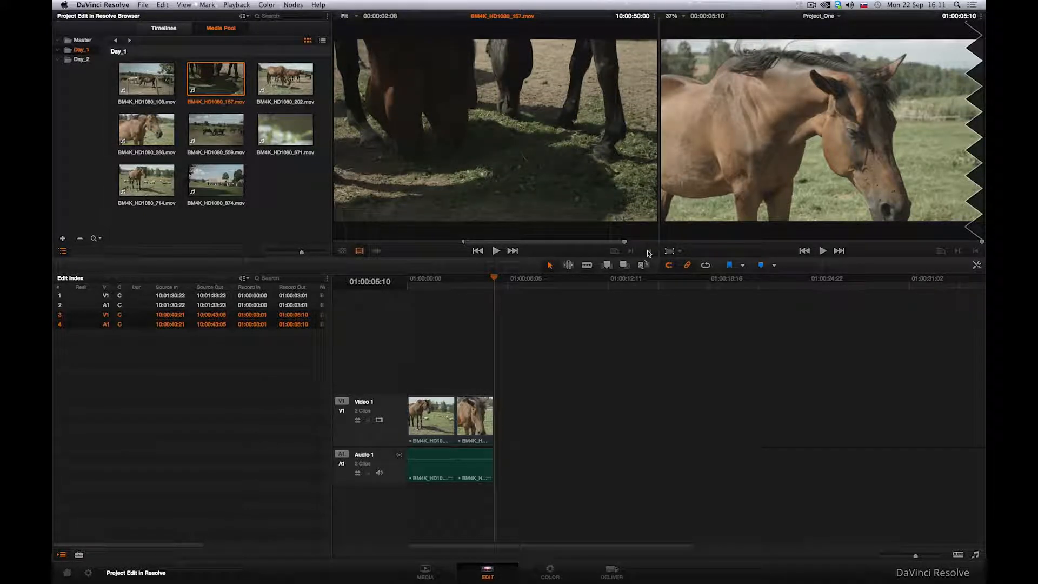
click(607, 269)
- Mark BM4K_HD1080_559.mov from 10:01:26:13 to 10:01:28:13 and insert that range at 01:00:05:10, between the second and third timeline clips
drag(493, 242, 643, 242)
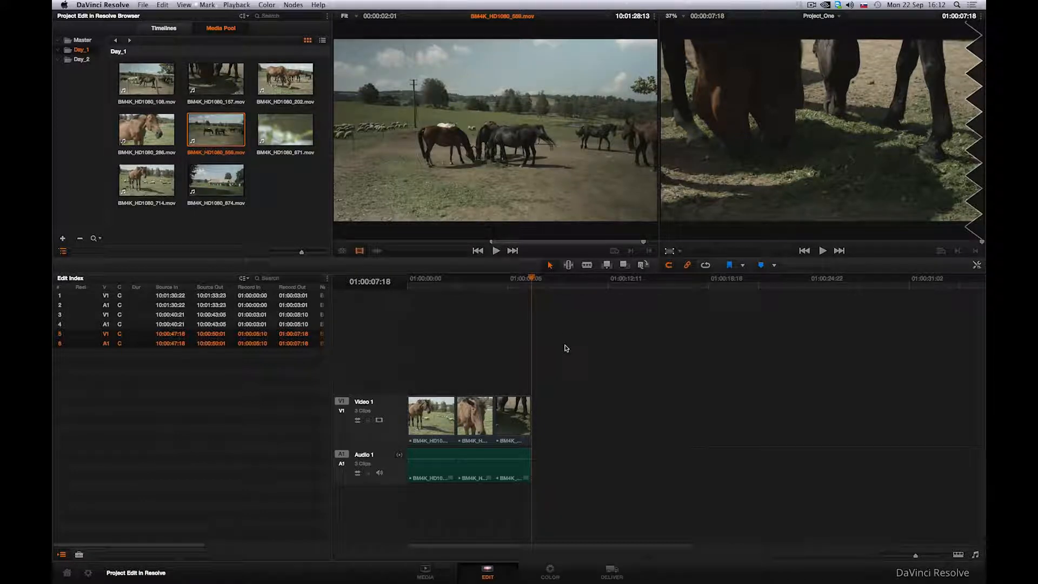
drag(532, 279, 501, 280)
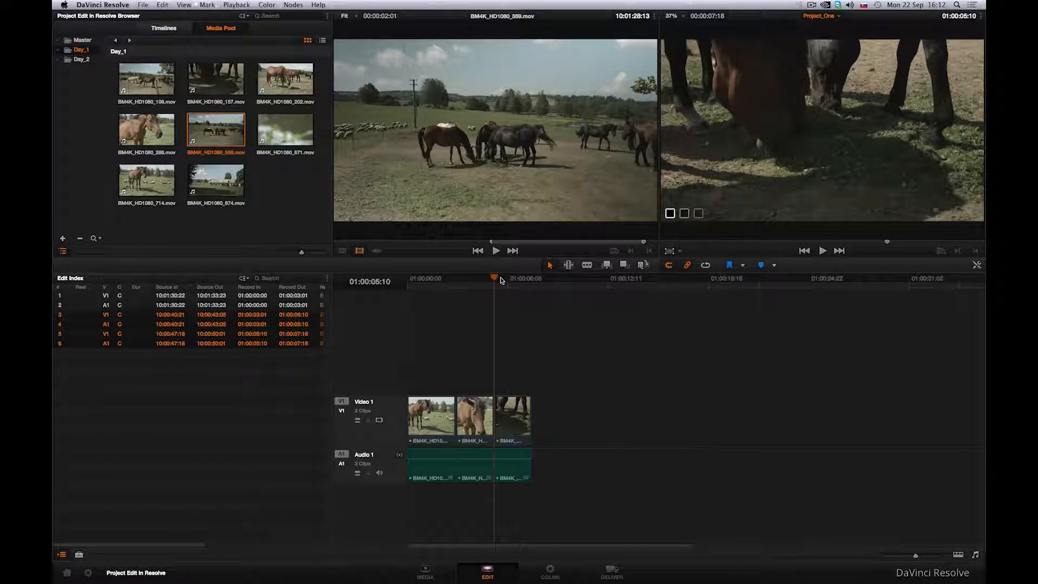
click(606, 265)
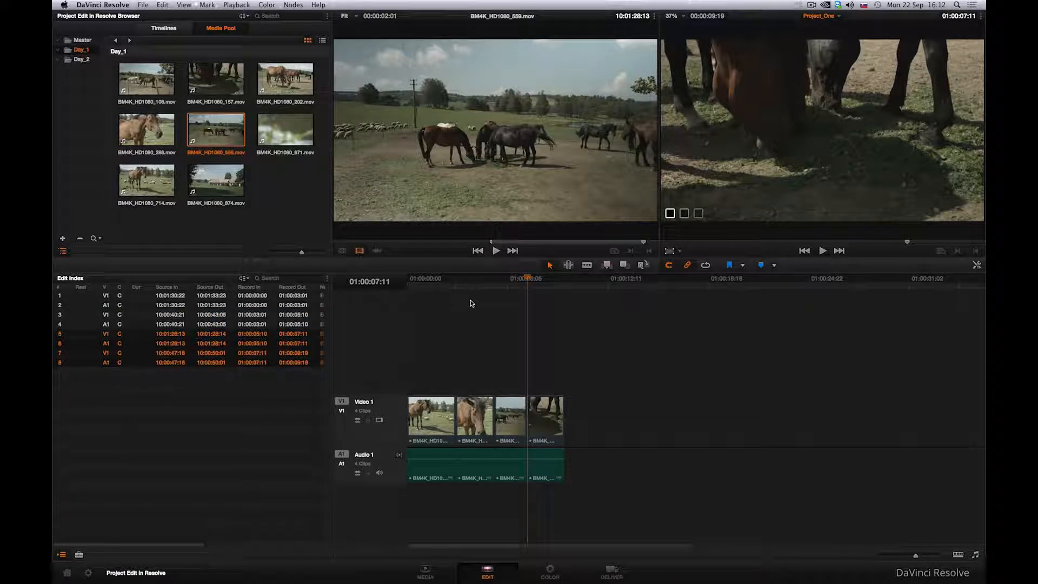
- Place the timeline playhead at 01:00:01:11 in the first clip and mark BM4K_HD1080_671.mov from 10:00:53:12 to 10:00:54:00
drag(454, 281, 540, 282)
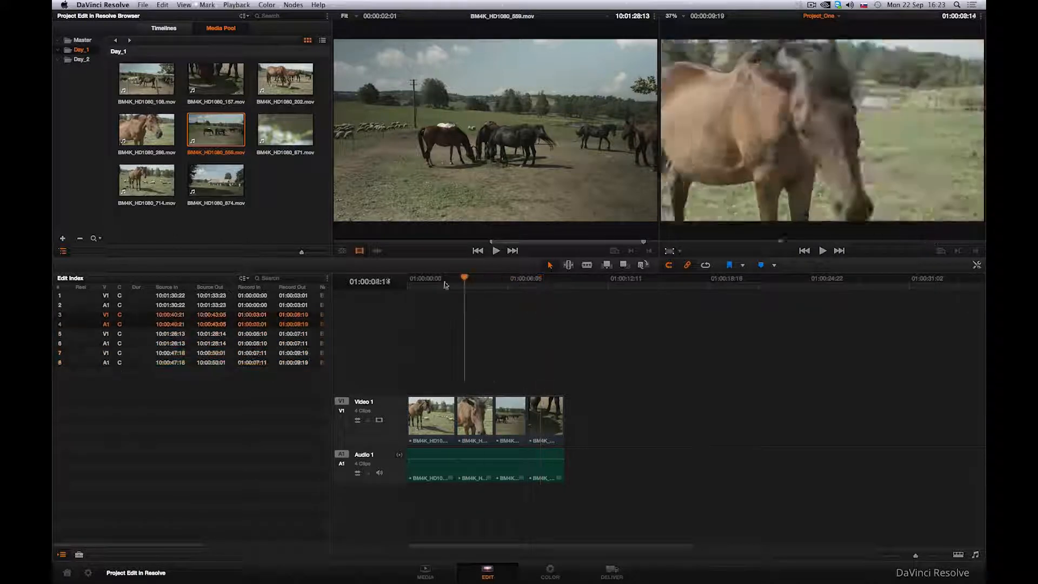
click(431, 282)
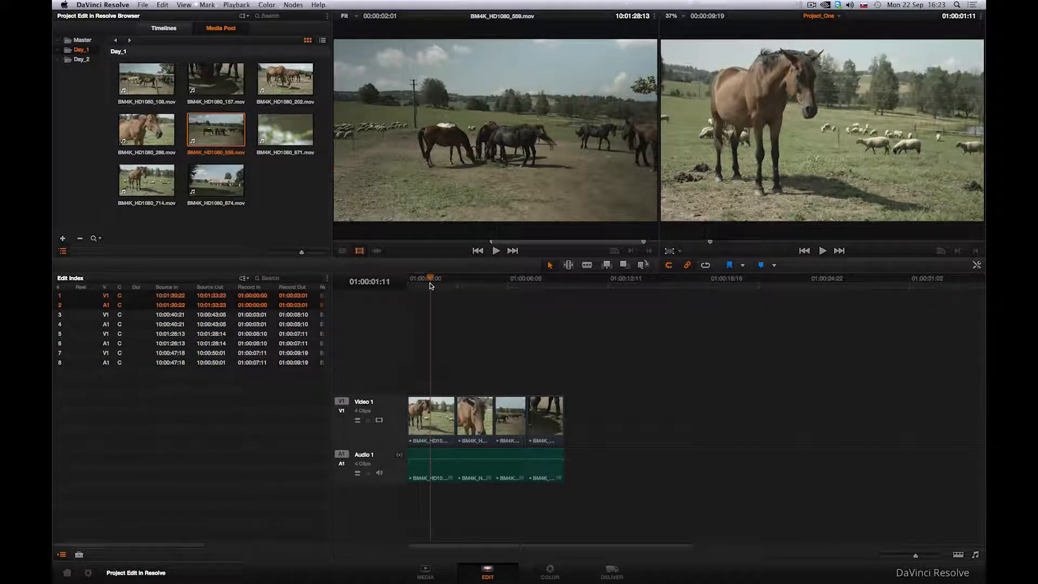
click(267, 124)
drag(399, 242, 406, 242)
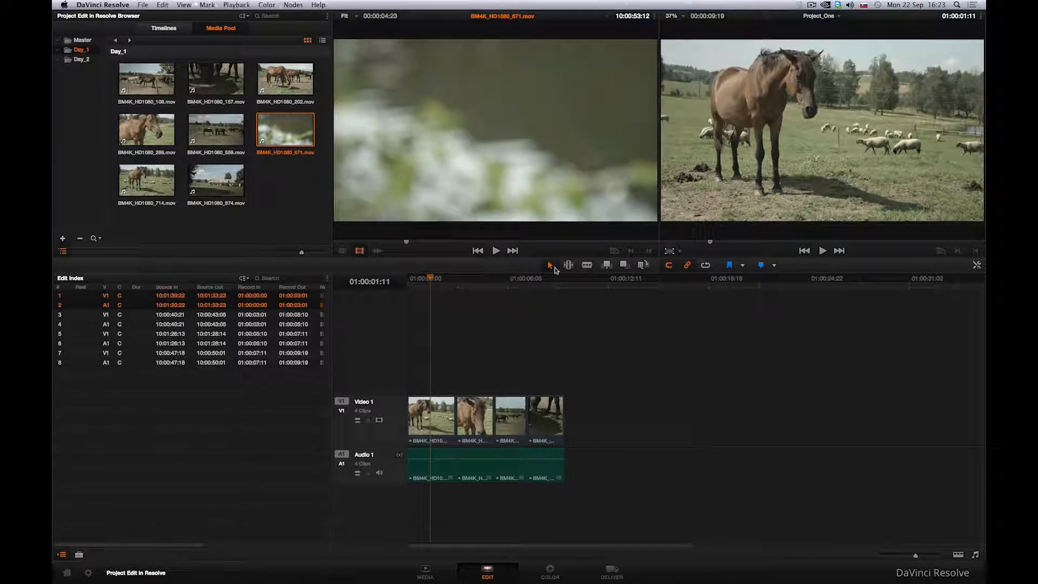
key(i)
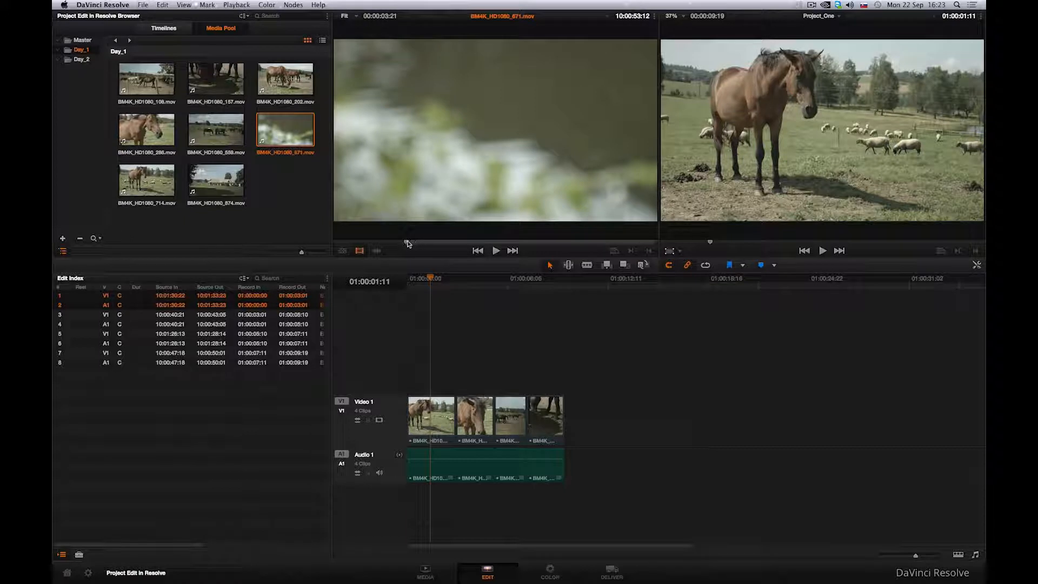
drag(407, 242, 440, 242)
key(o)
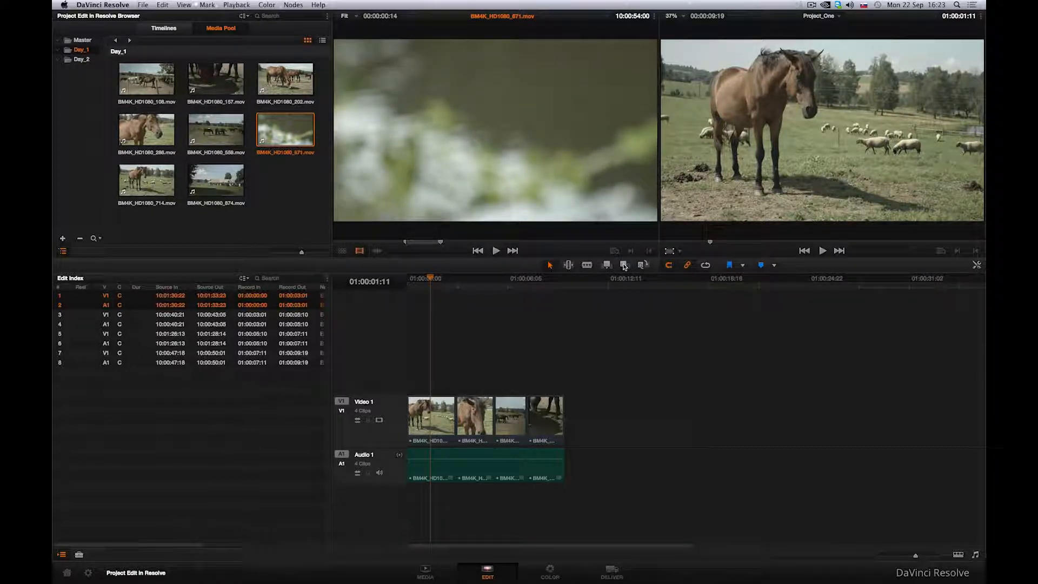
- Overwrite part of the first timeline clip at 01:00:01:11 with the marked source range, and undo that edit
click(624, 265)
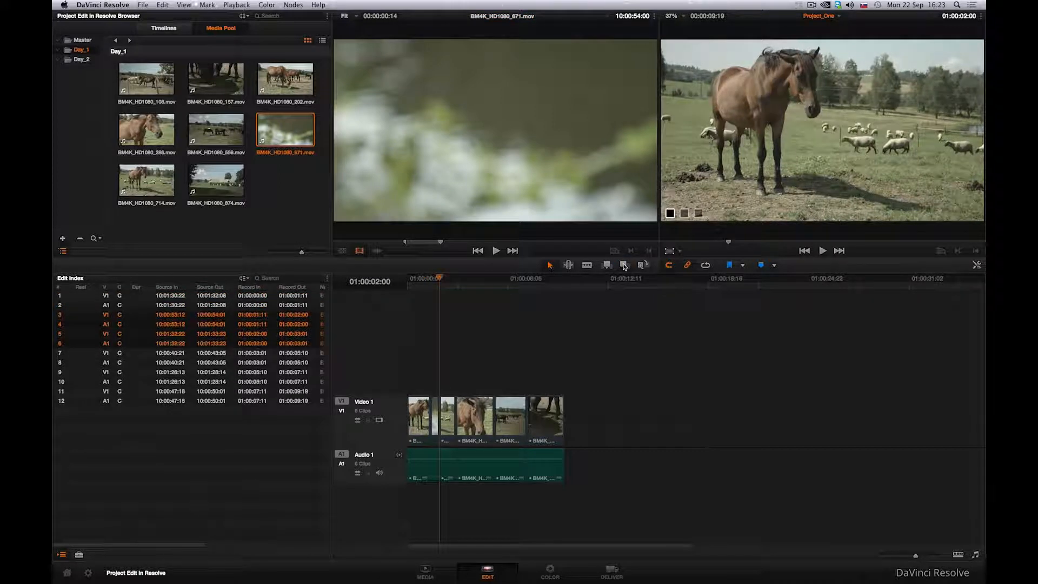
click(669, 265)
drag(445, 279, 424, 278)
click(163, 5)
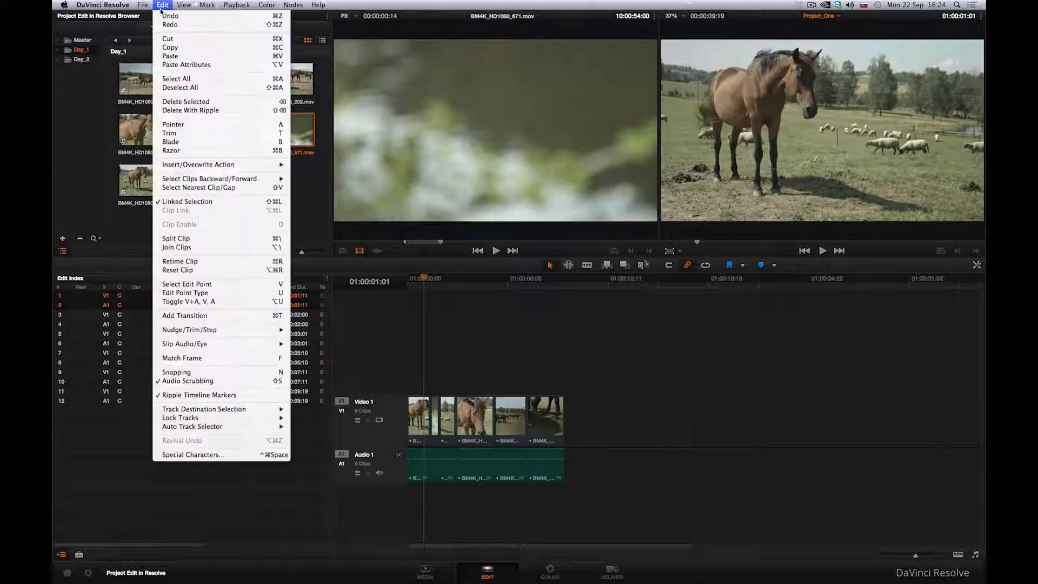
click(162, 15)
- Place the playhead at 01:00:04:06, delete the second timeline clip with ripple, and undo the deletion
click(477, 278)
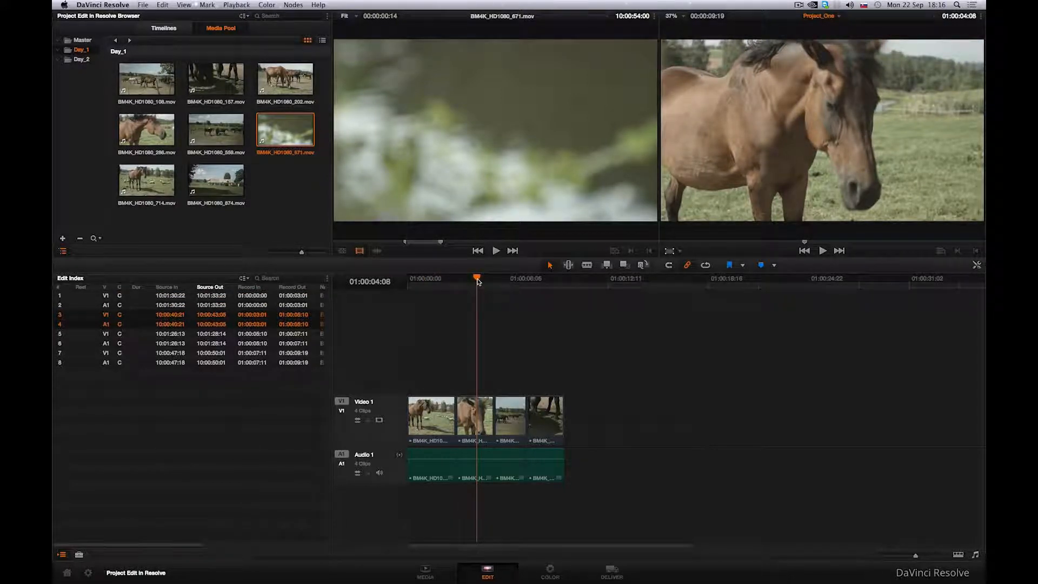
drag(478, 282, 476, 281)
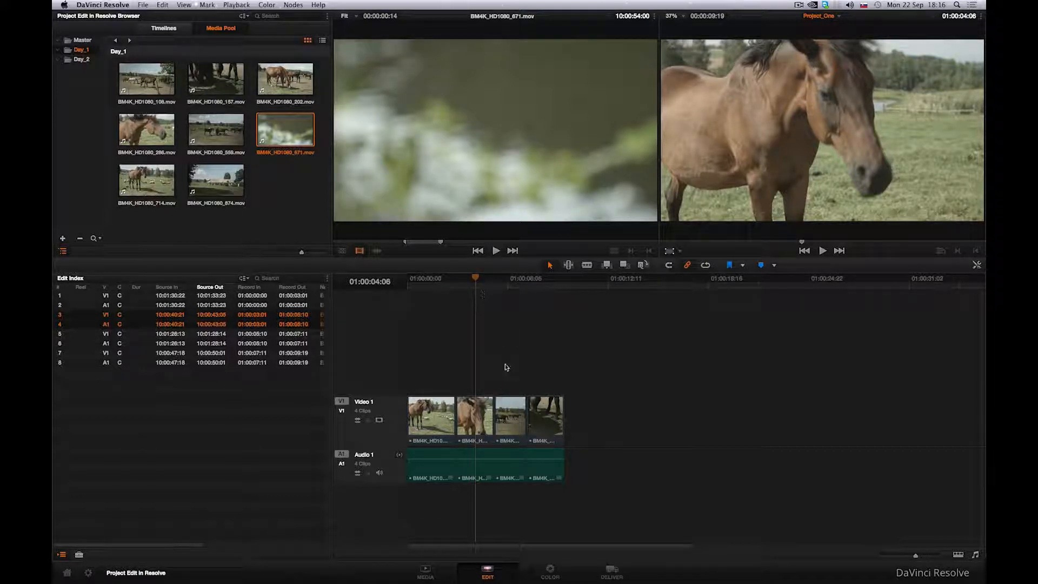
click(463, 410)
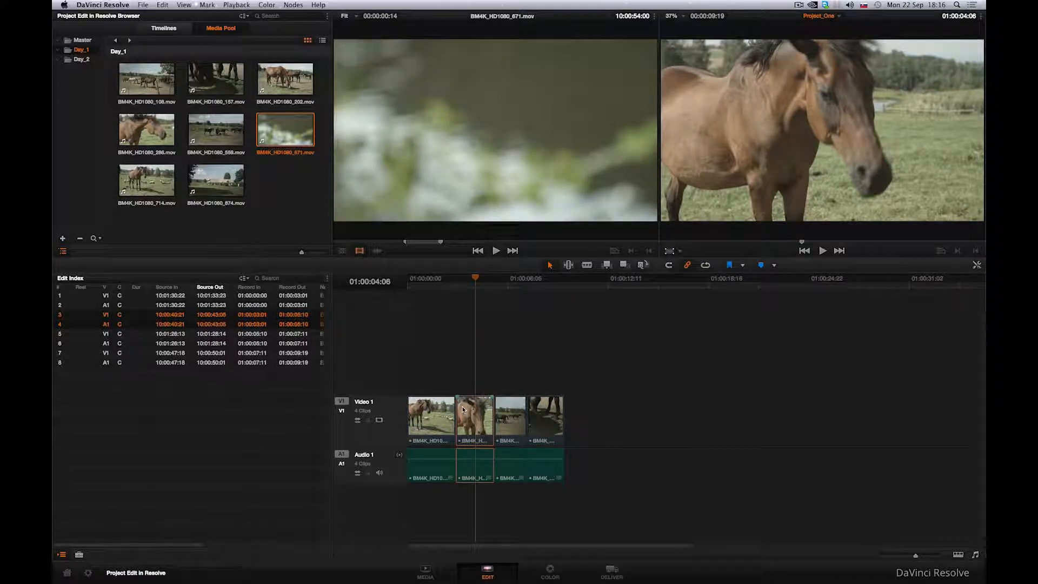
key(Delete)
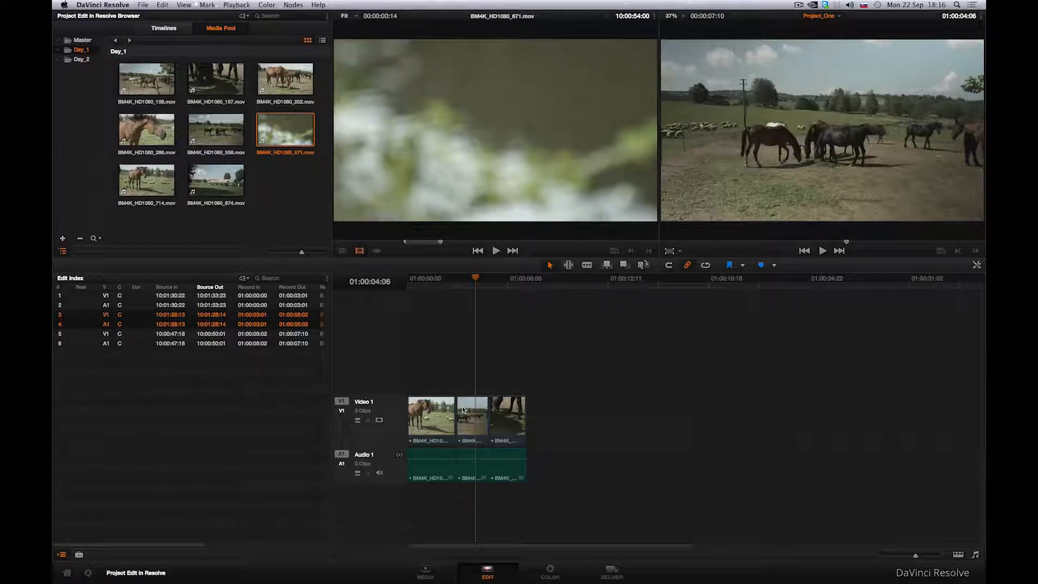
click(163, 5)
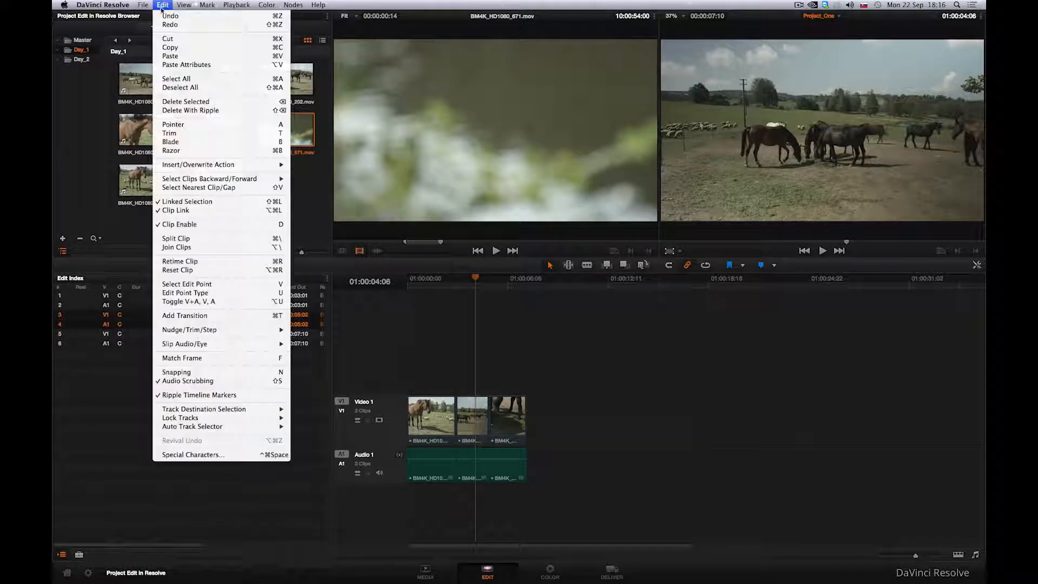
click(169, 16)
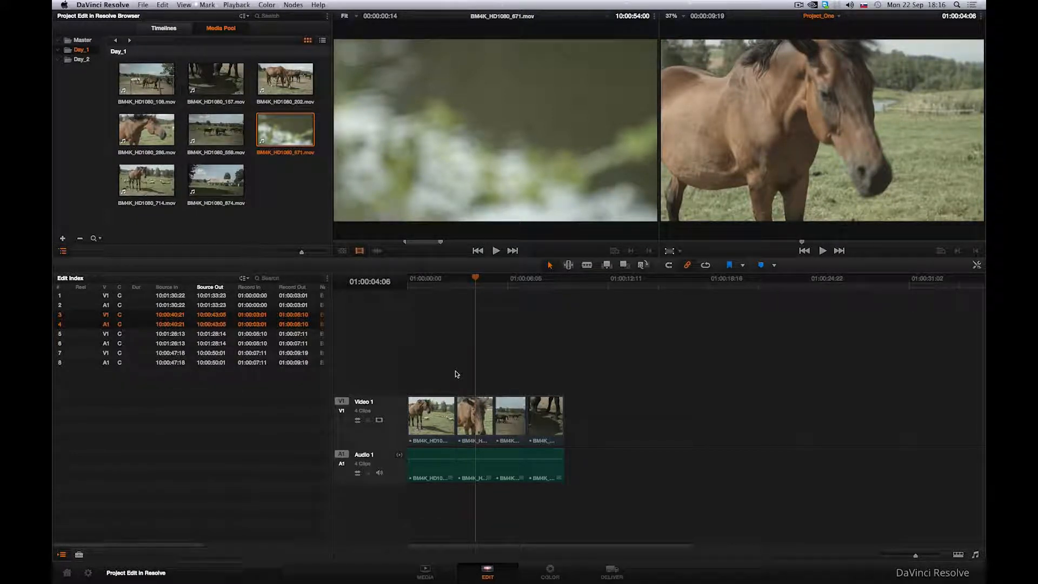
- Delete the second timeline clip without rippling and undo it, and repeat the same deletion and undo once more
click(464, 411)
key(BackSpace)
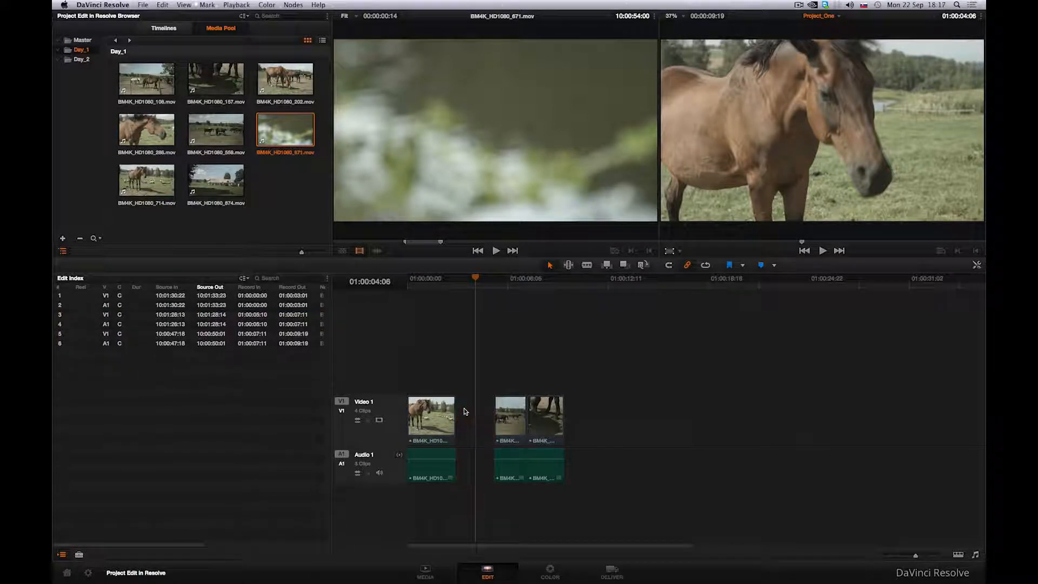
click(162, 5)
click(165, 20)
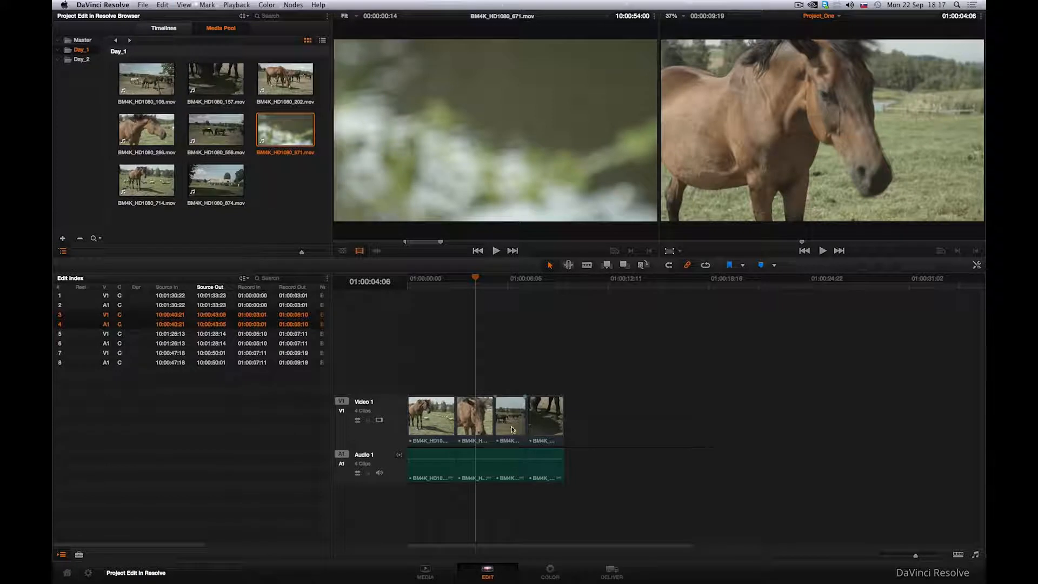
right_click(463, 413)
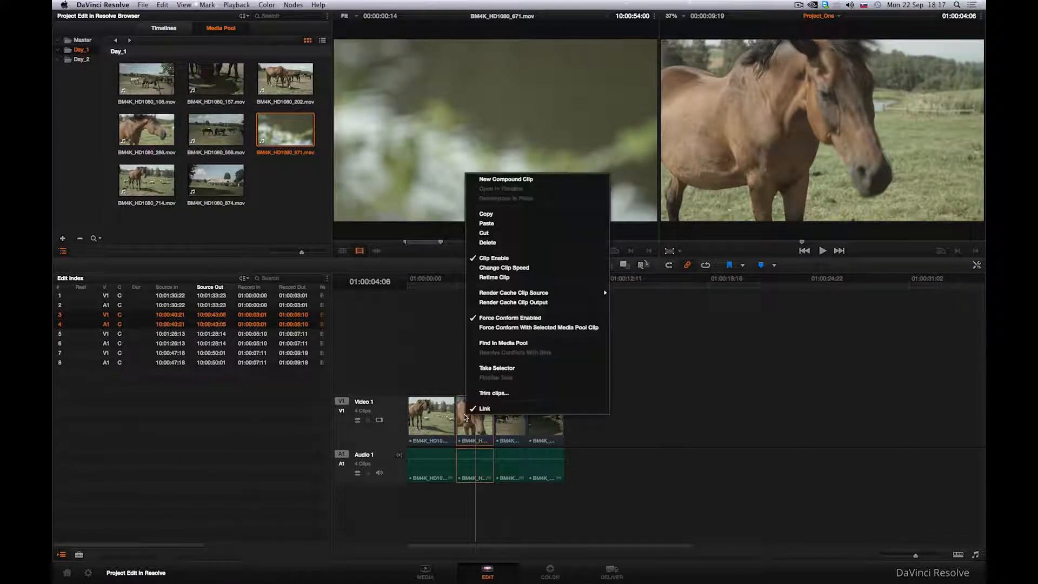
click(510, 245)
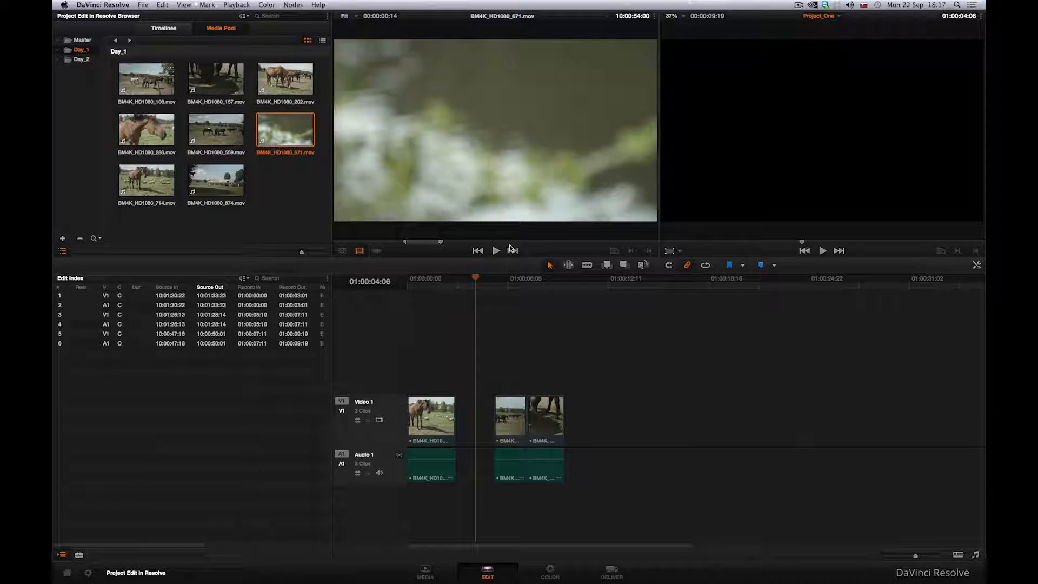
click(162, 5)
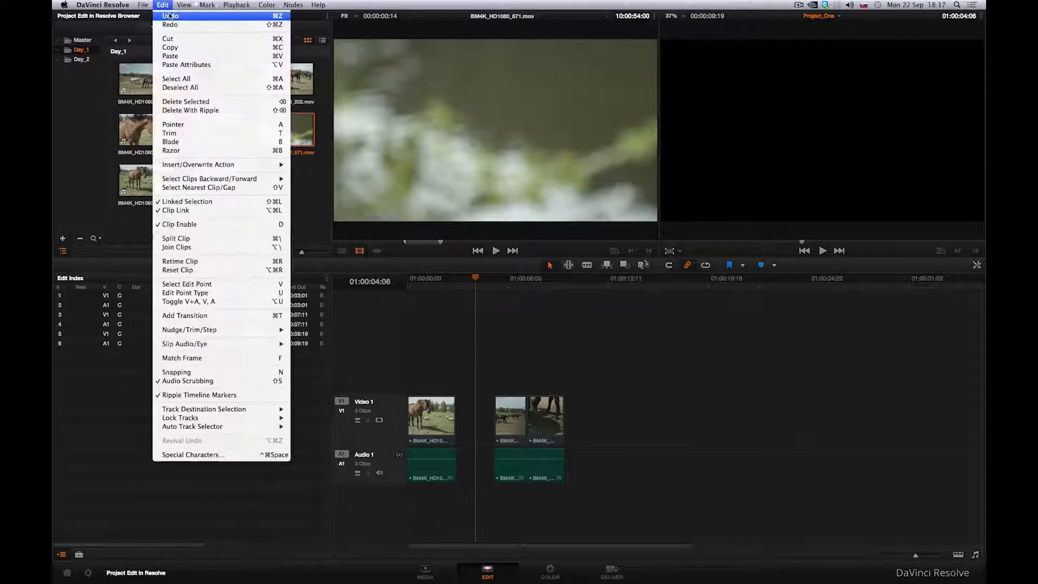
click(167, 14)
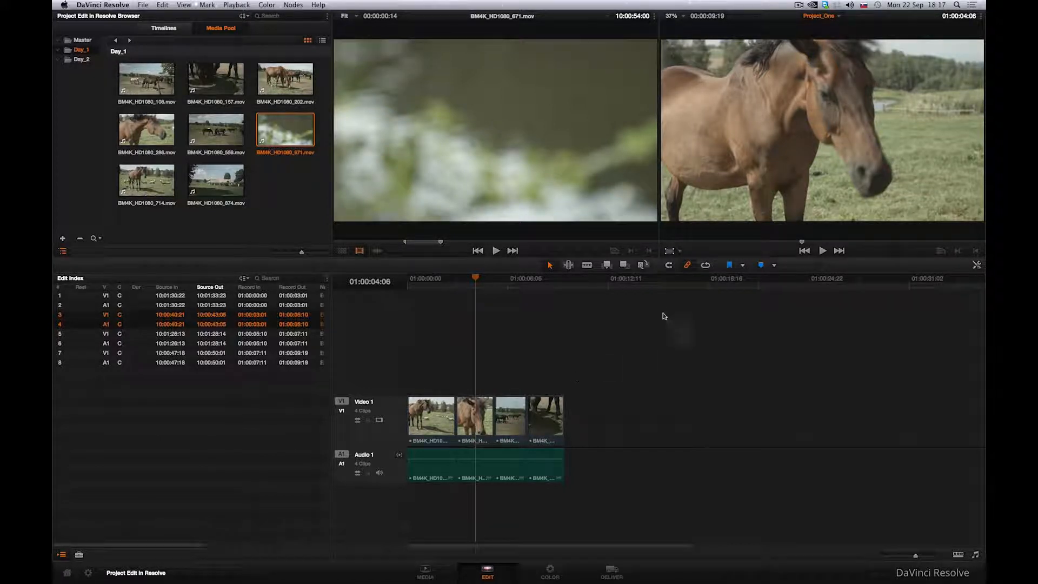
- Turn on snapping, snap the playhead to 01:00:03:01, and replace the second clip with BM4K_HD1080_874.mov from 10:00:34:09
click(669, 265)
drag(475, 277, 457, 277)
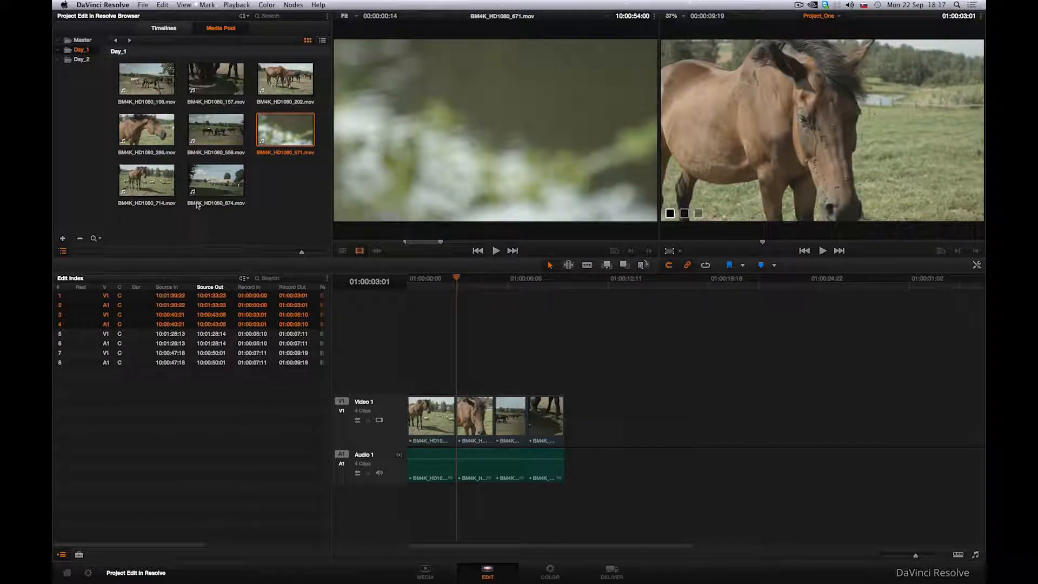
click(205, 181)
mouse_move(346, 242)
mouse_down()
mouse_move(456, 243)
mouse_move(340, 245)
mouse_up()
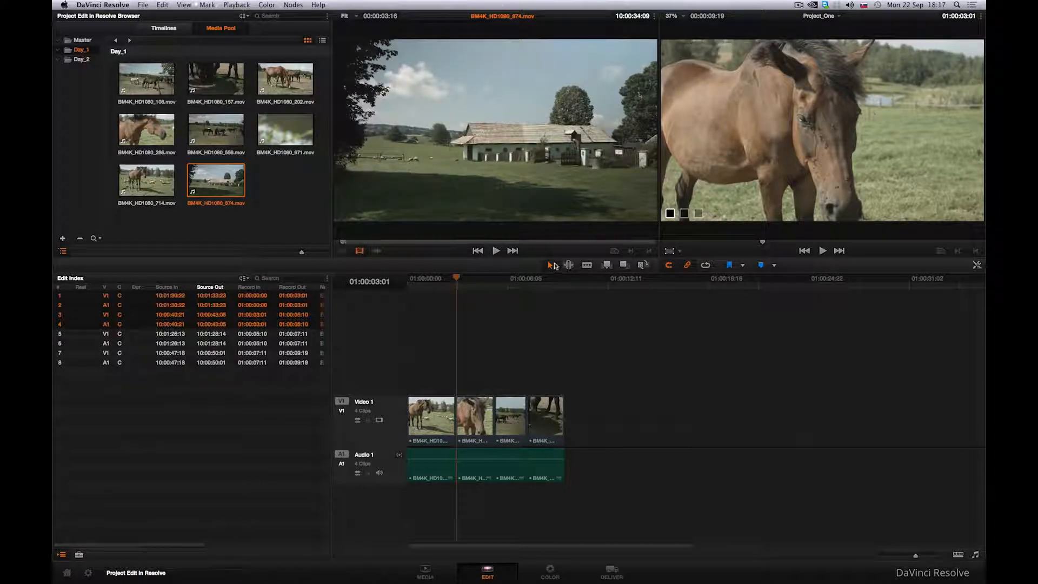
click(642, 265)
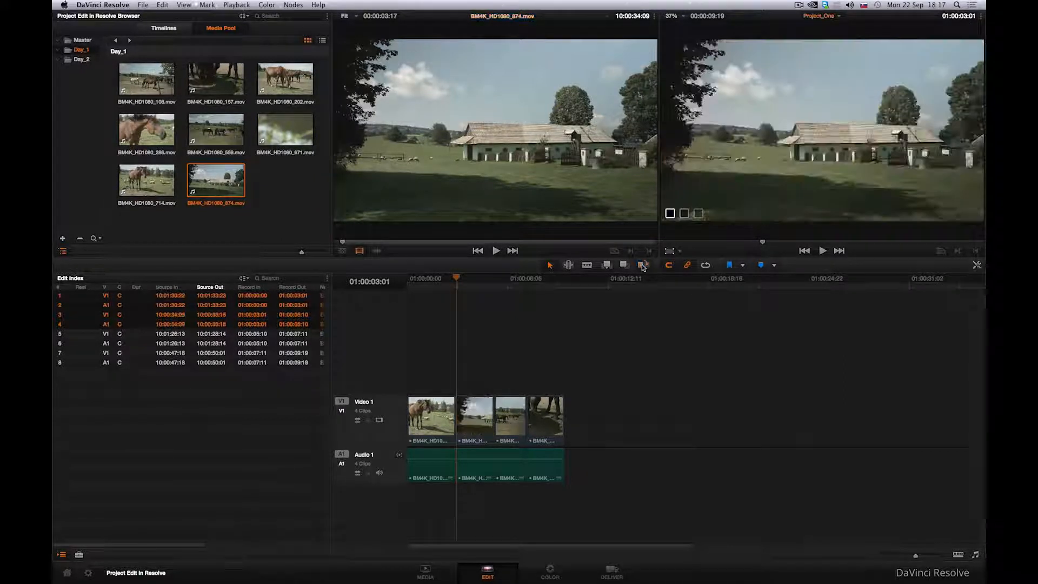
- Return the playhead to 01:00:00:00 and insert the marked range of BM4K_HD1080_874.mov at the start of the timeline
click(447, 280)
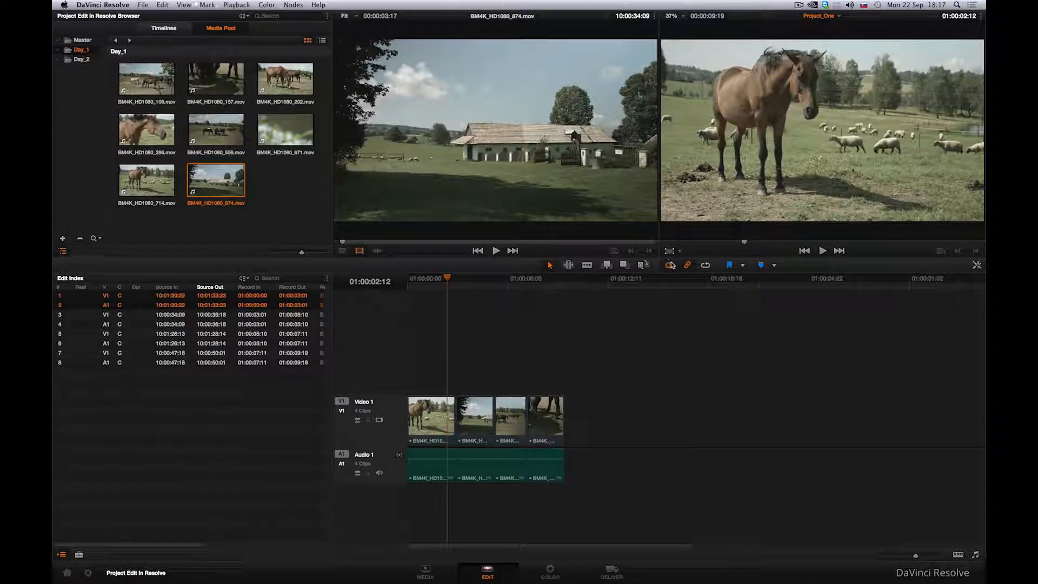
mouse_move(451, 279)
mouse_down()
mouse_move(493, 279)
mouse_move(456, 279)
mouse_up()
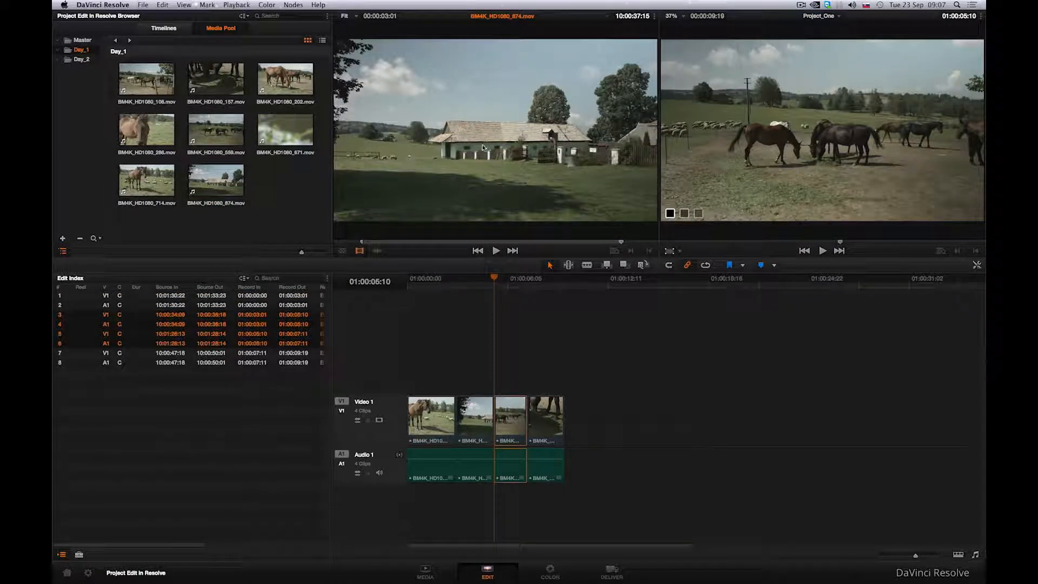
drag(494, 278, 367, 282)
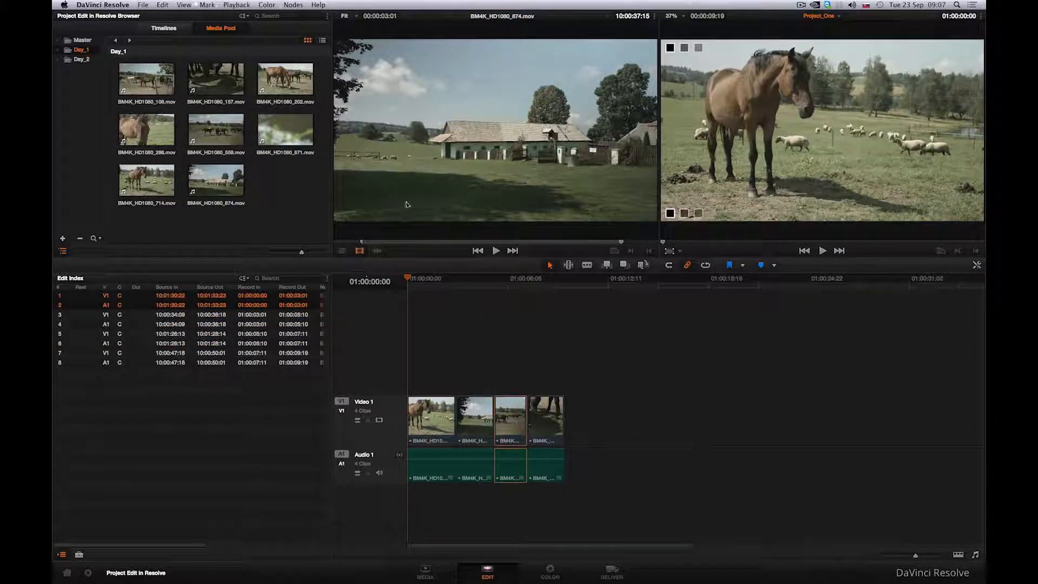
drag(485, 142, 955, 67)
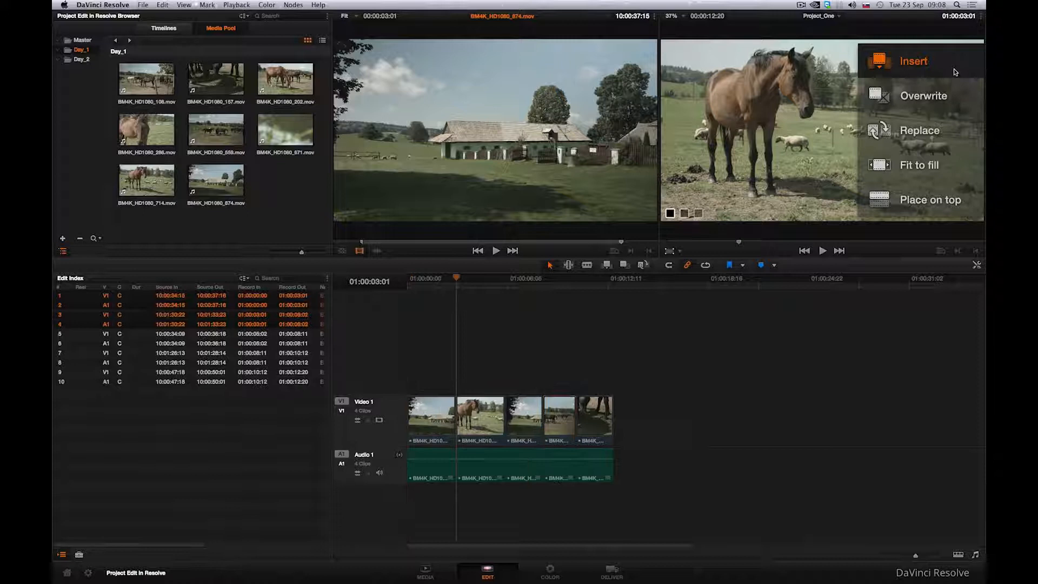
- Turn on snapping and mark the third timeline clip with an in point at 01:00:06:02 and an out point at 01:00:08:11
drag(457, 278, 560, 278)
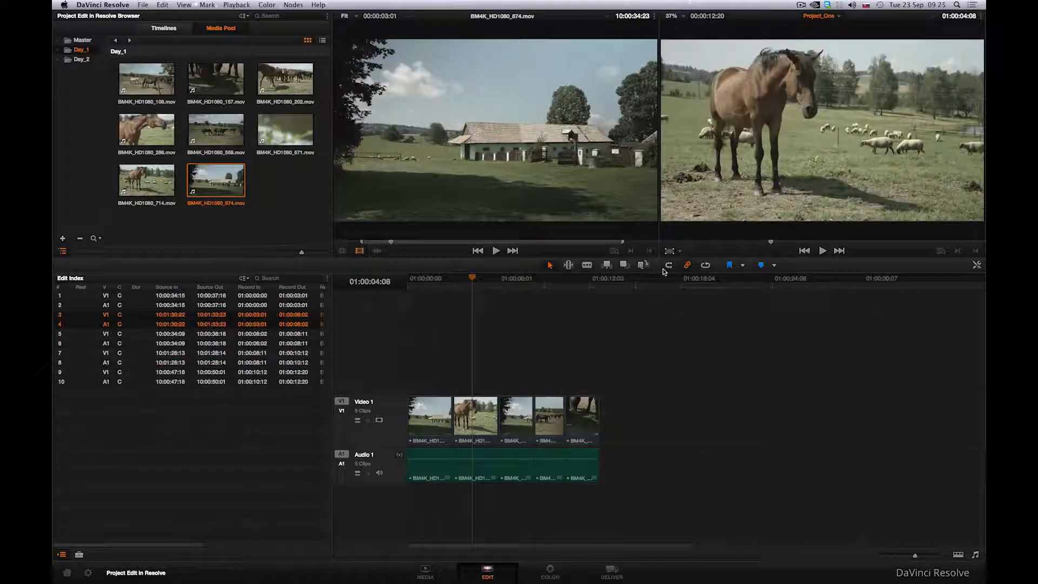
click(665, 269)
drag(472, 278, 497, 280)
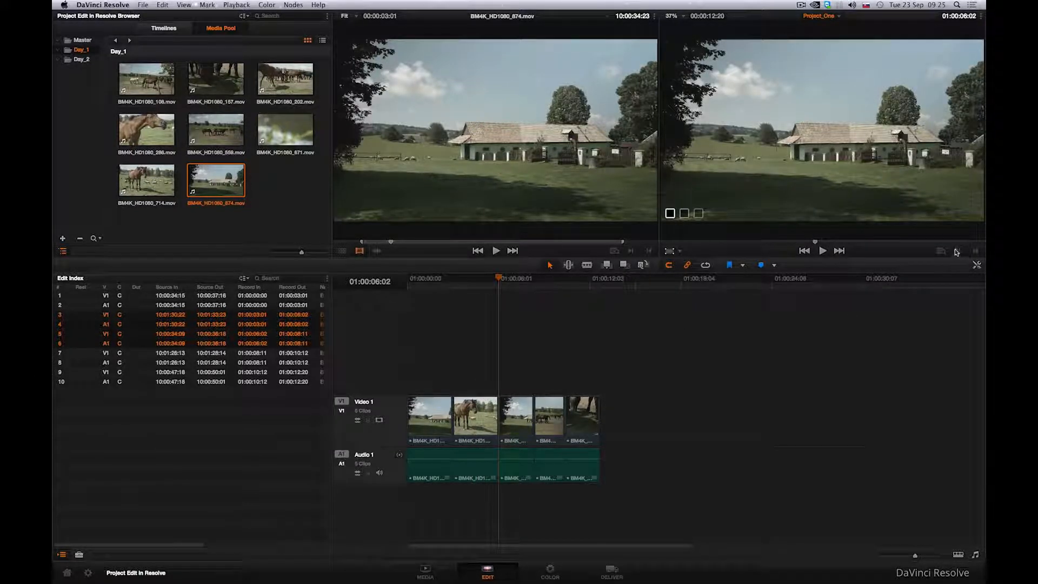
key(i)
drag(497, 278, 533, 280)
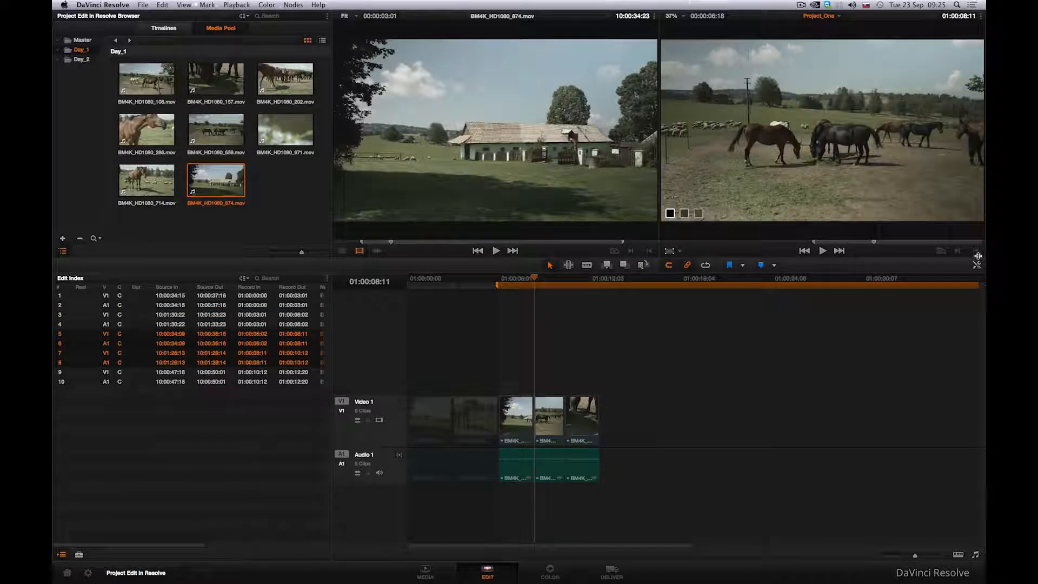
key(o)
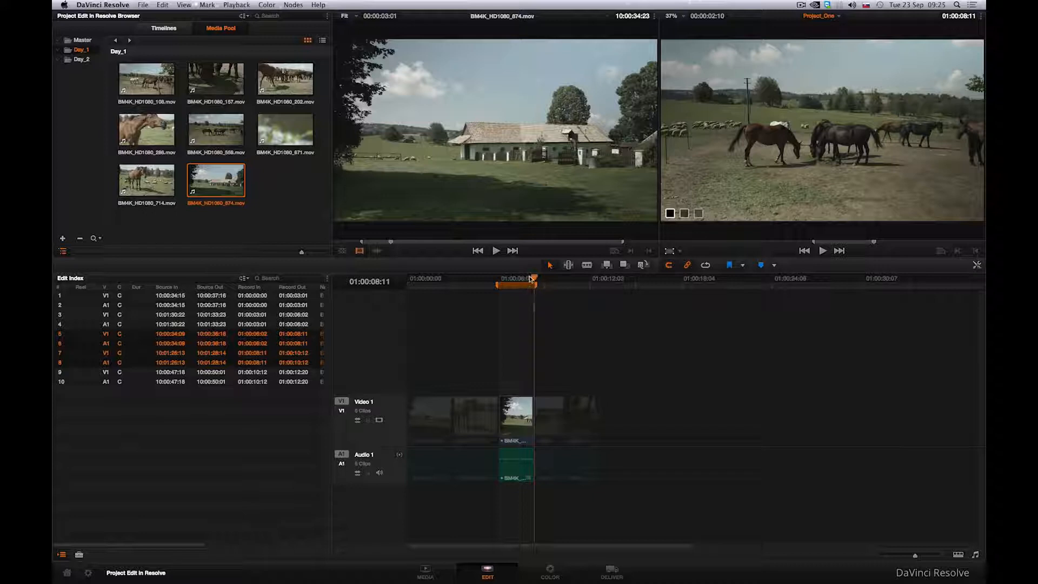
drag(533, 279, 516, 279)
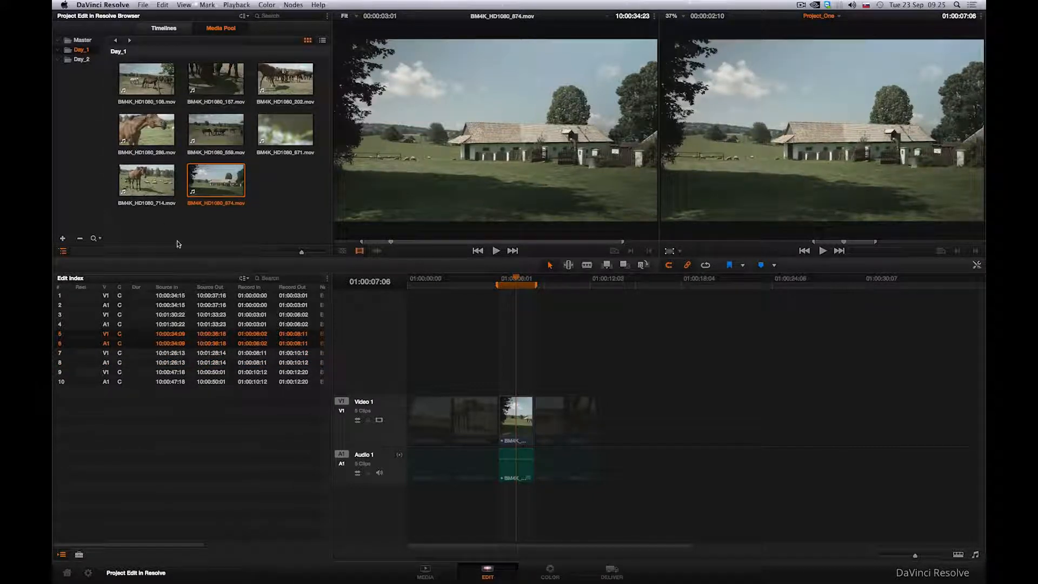
- Mark BM4K_HD1080_286.mov from 10:00:40:14 to 10:00:44:10 and fit it to fill the marked timeline range
click(150, 137)
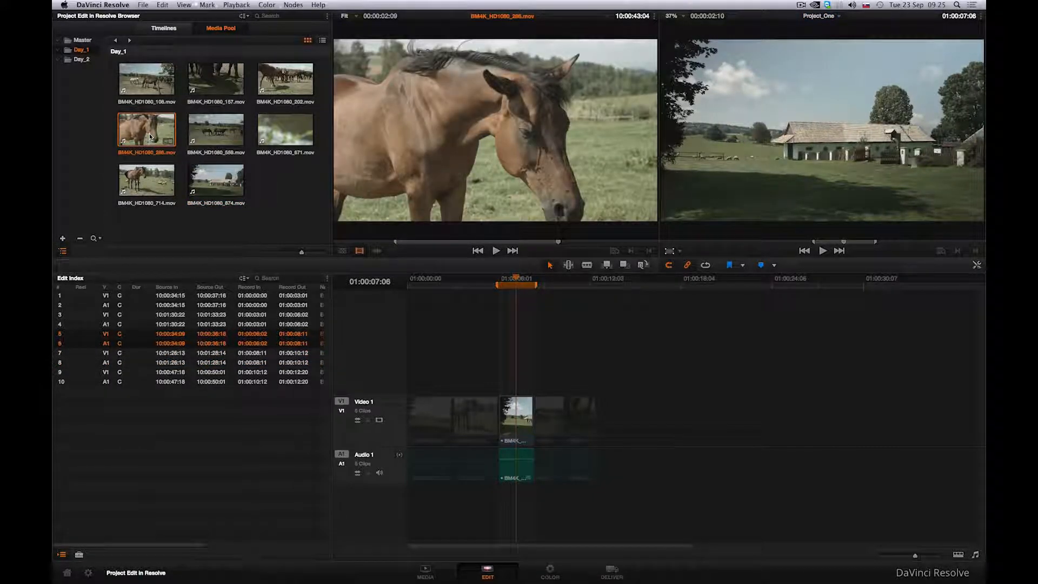
click(382, 242)
key(i)
drag(382, 242, 643, 252)
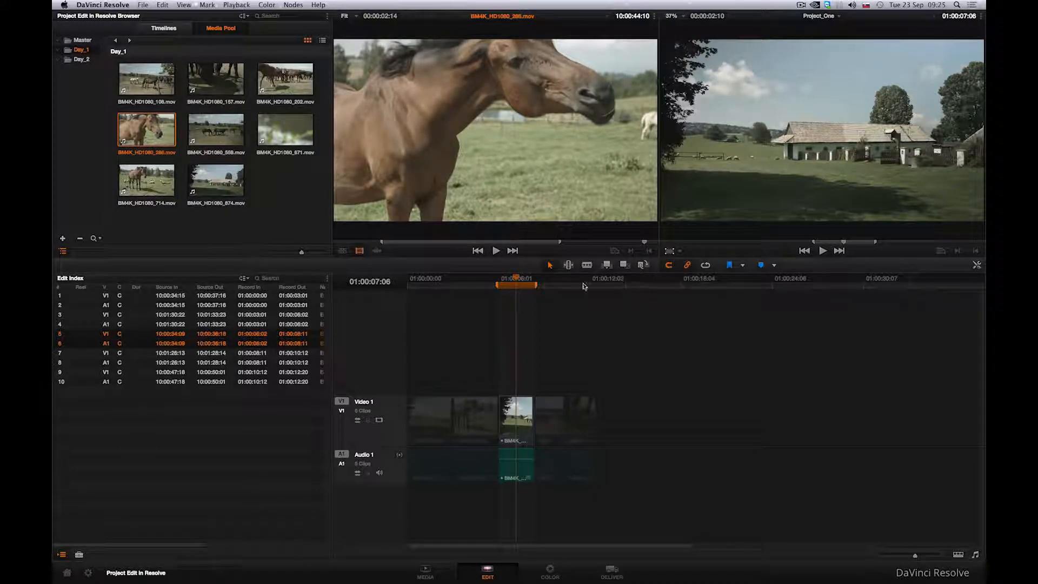
click(650, 252)
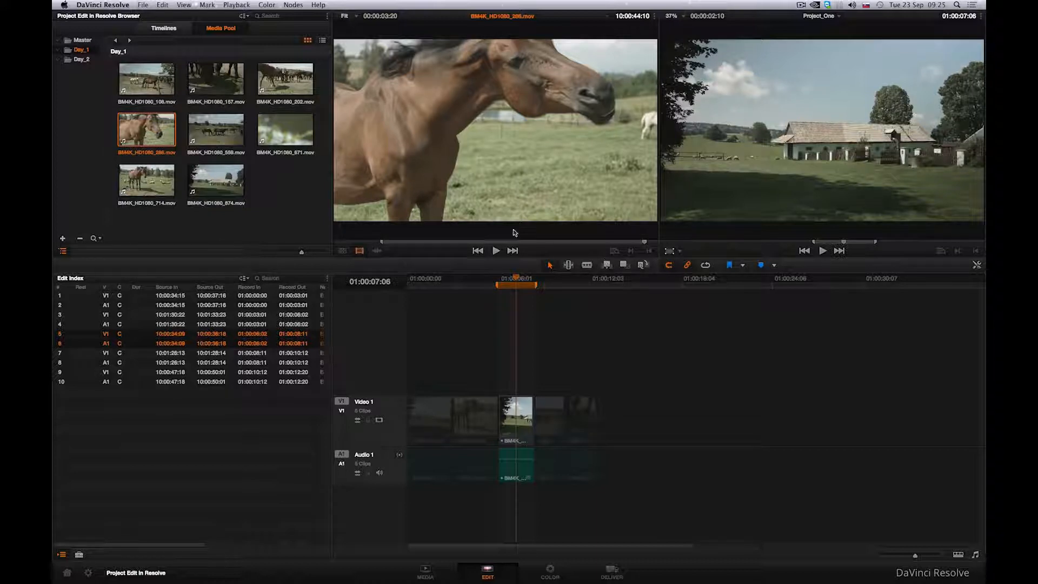
drag(497, 170, 954, 168)
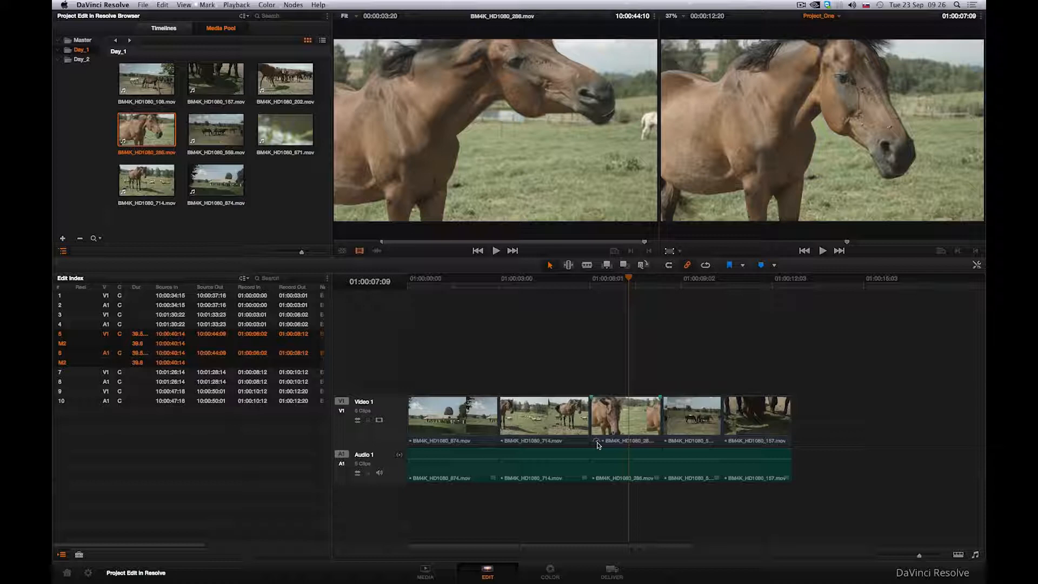
- Show the retime controls of the BM4K_HD1080_286.mov timeline clip to check its speed, and close them
right_click(598, 444)
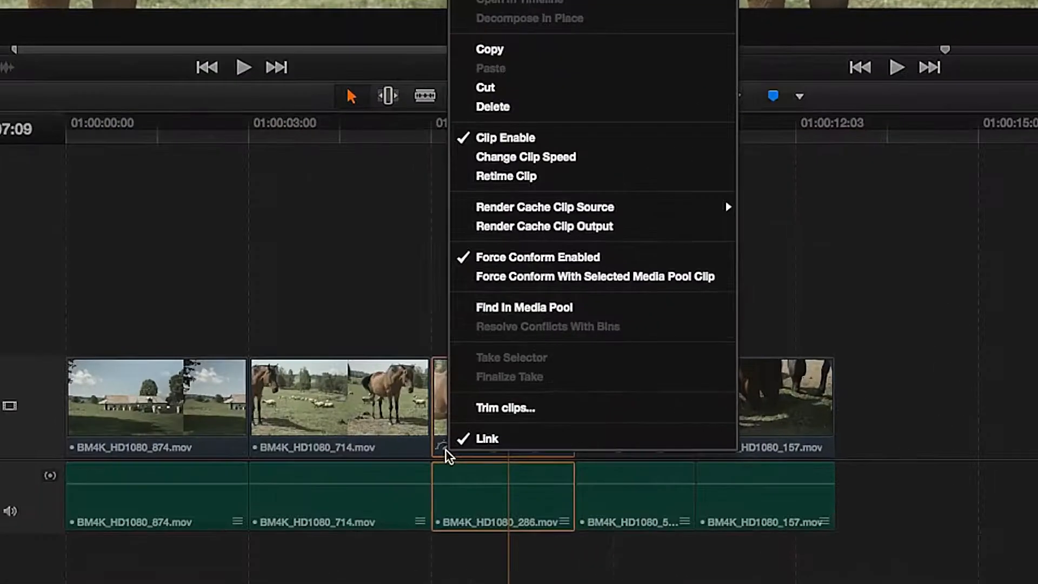
click(510, 176)
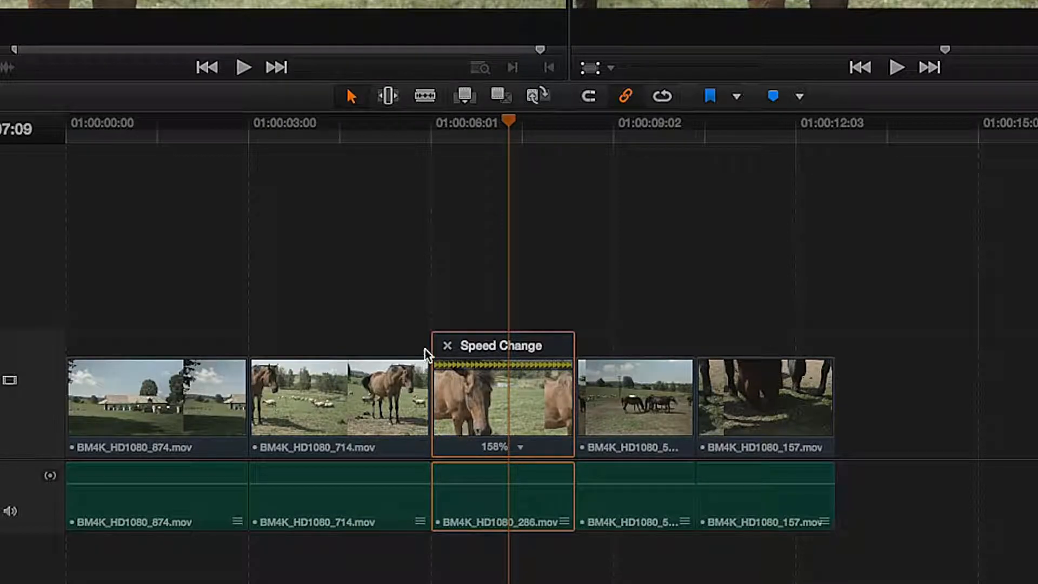
click(448, 345)
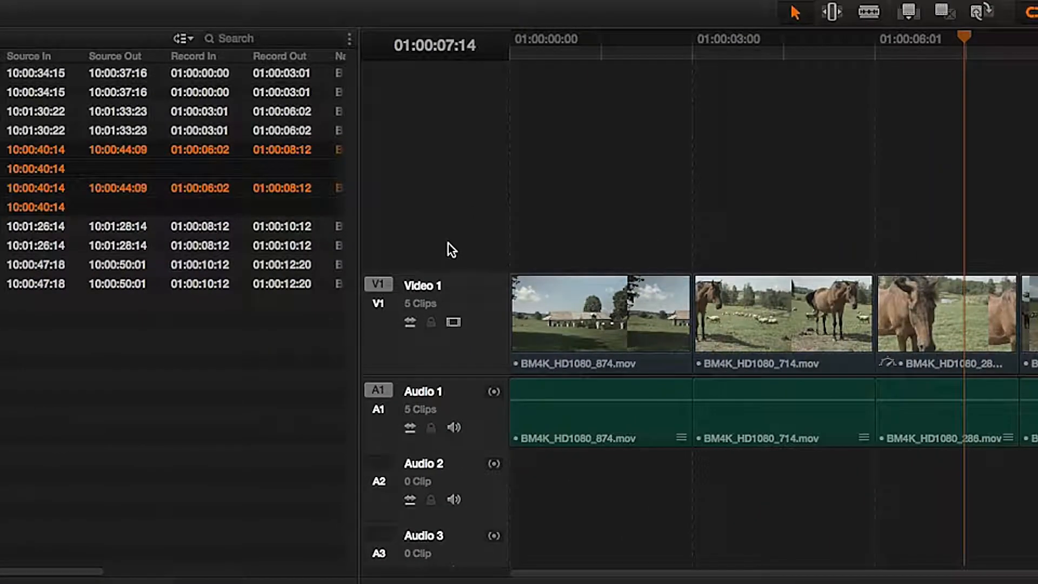
- Add a second video track above Video 1 and delete it
right_click(448, 244)
click(460, 258)
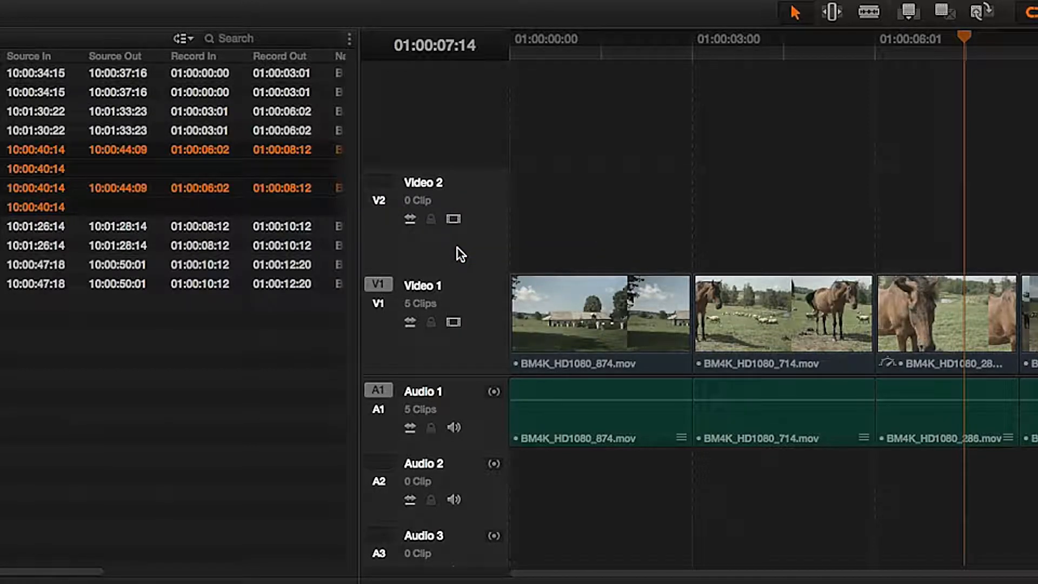
right_click(459, 245)
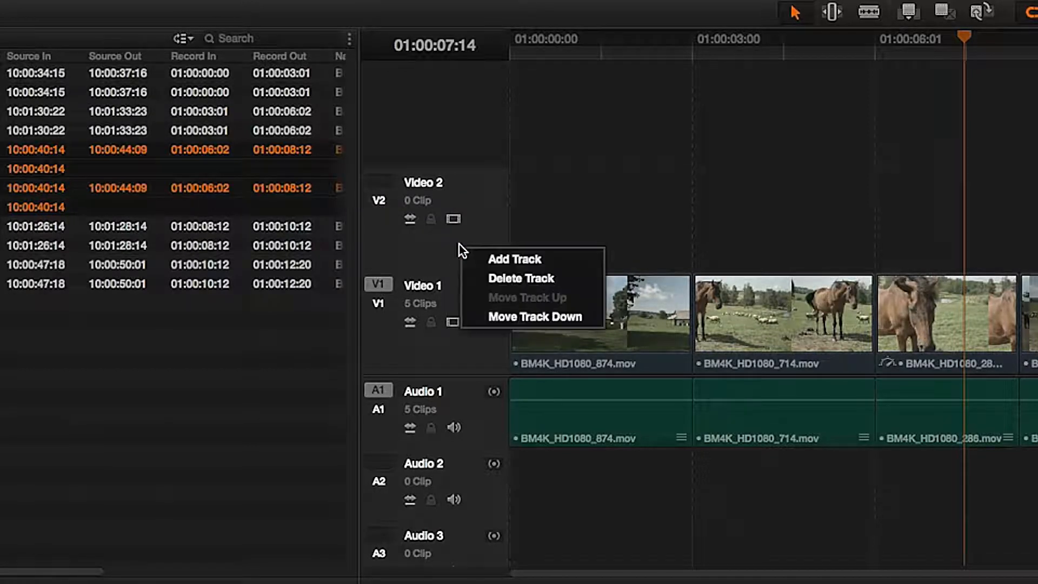
click(475, 277)
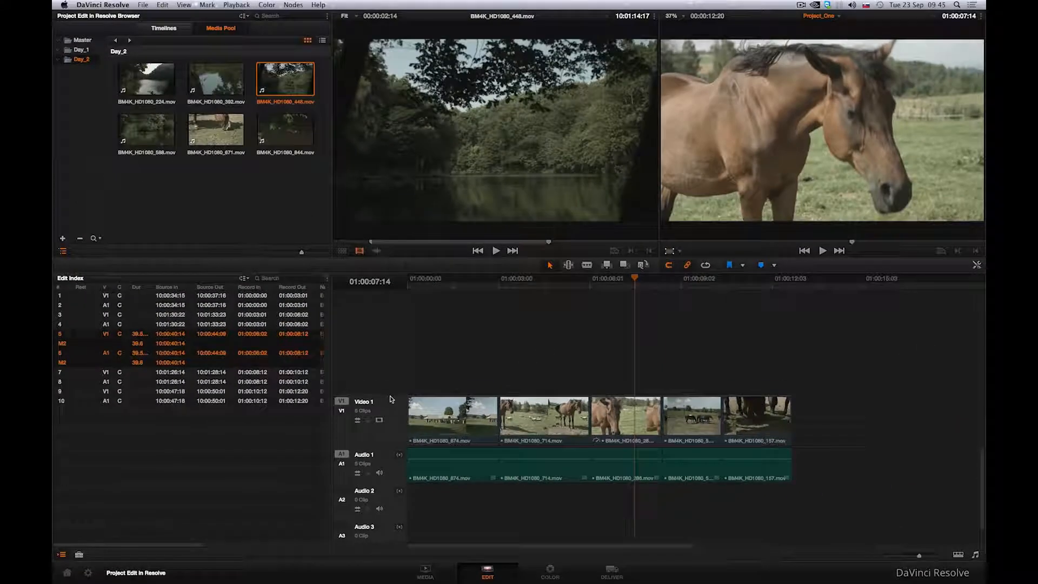
- Mark BM4K_HD1080_448.mov from 10:01:12:07 to 10:01:15:06 and place it on top of the last timeline clip at 01:00:12:06
drag(636, 279, 776, 278)
drag(548, 242, 586, 242)
click(631, 251)
click(647, 251)
drag(482, 159, 928, 210)
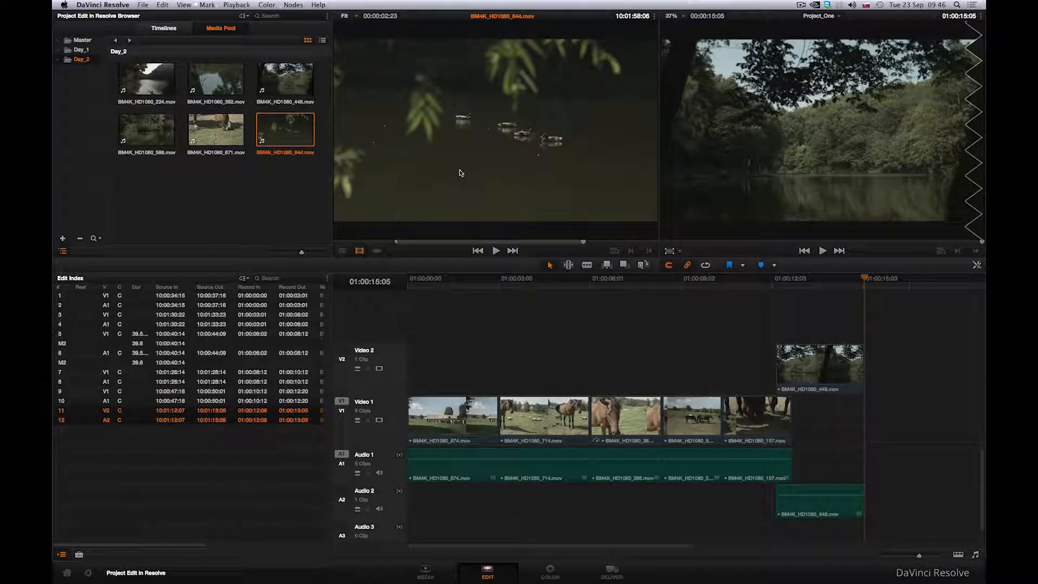
- Place BM4K_HD1080_844.mov on top at 01:00:15:05, and line up BM4K_HD1080_448.mov and it on Video 2 right after the last Video 1 clip
drag(460, 173, 860, 311)
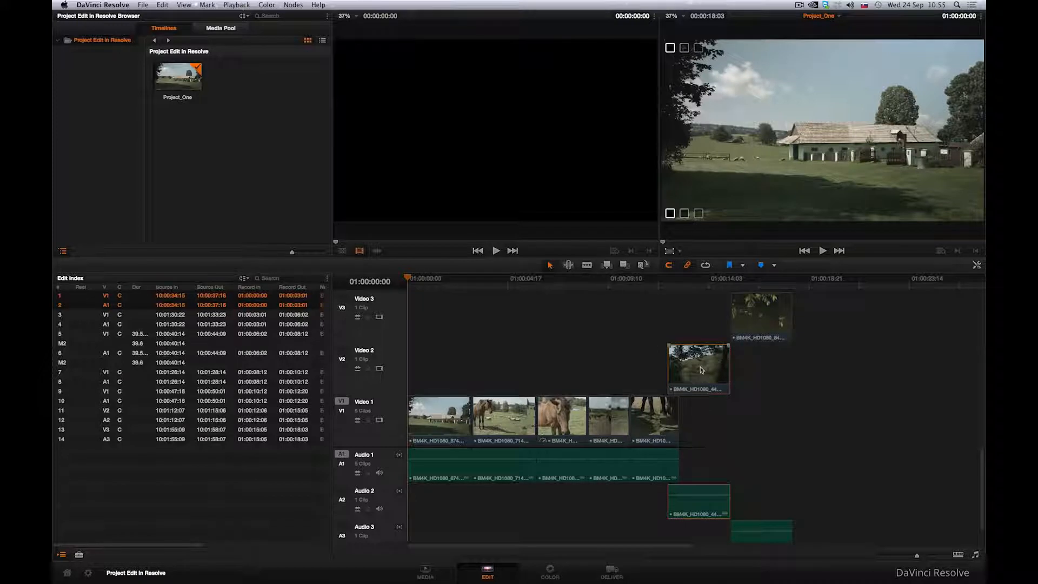
drag(700, 366, 707, 370)
drag(754, 305, 765, 357)
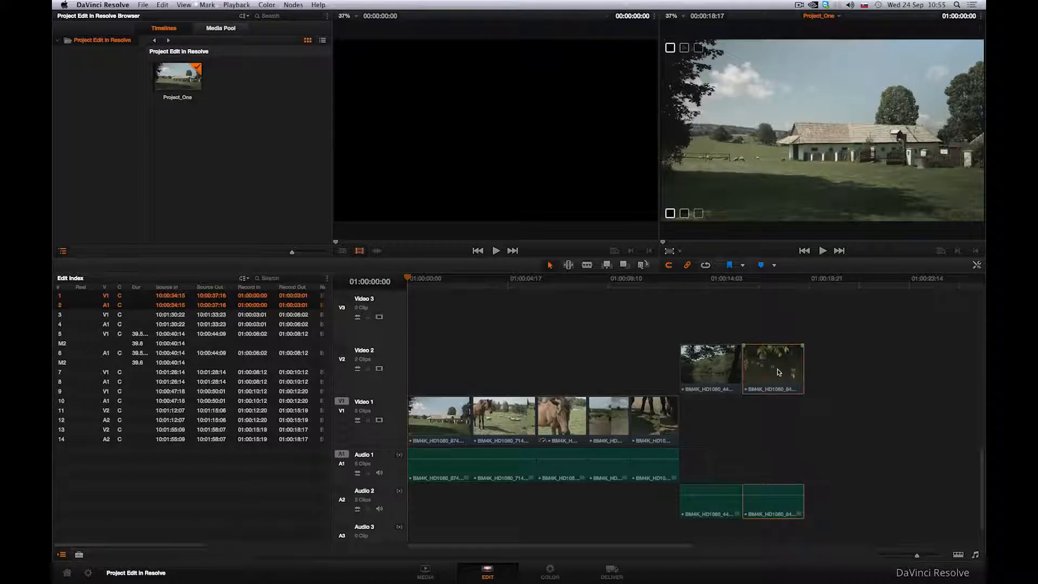
- Adjust the BM4K_HD1080_844.mov clip to run from 10:01:56:09 to 10:01:58:24 and delete the gap before it
drag(800, 369, 764, 369)
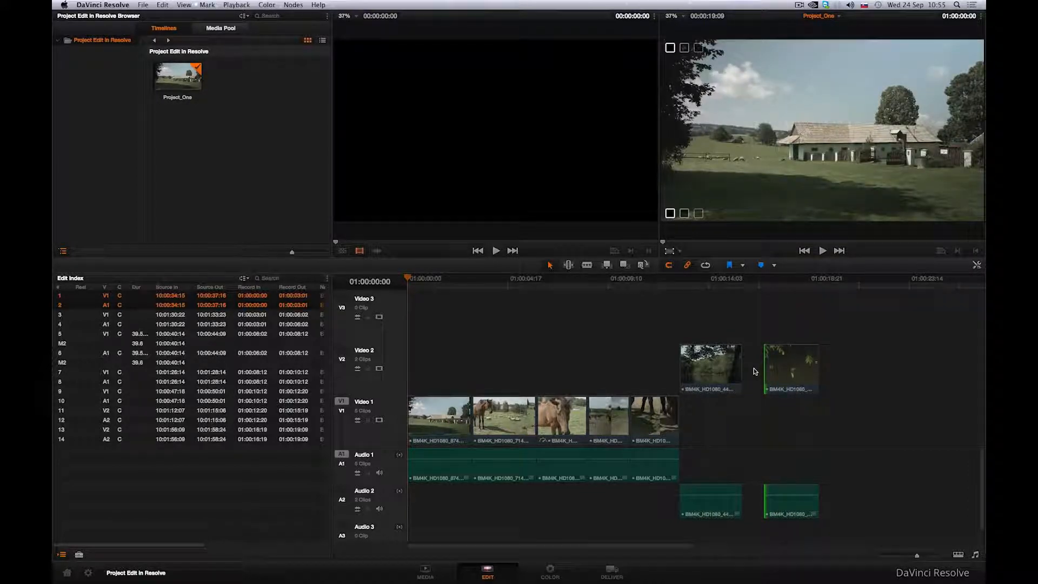
click(755, 374)
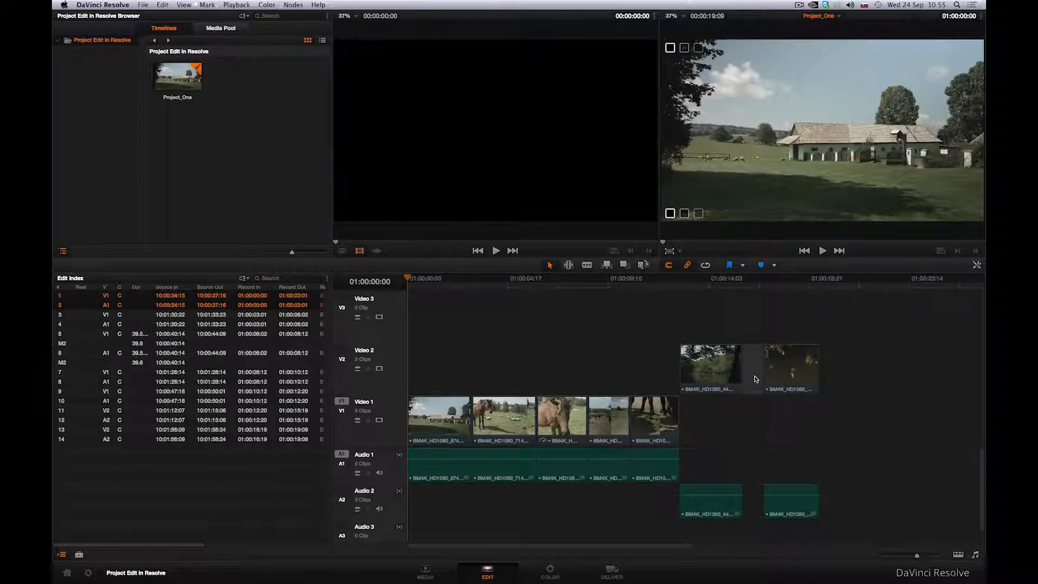
key(Delete)
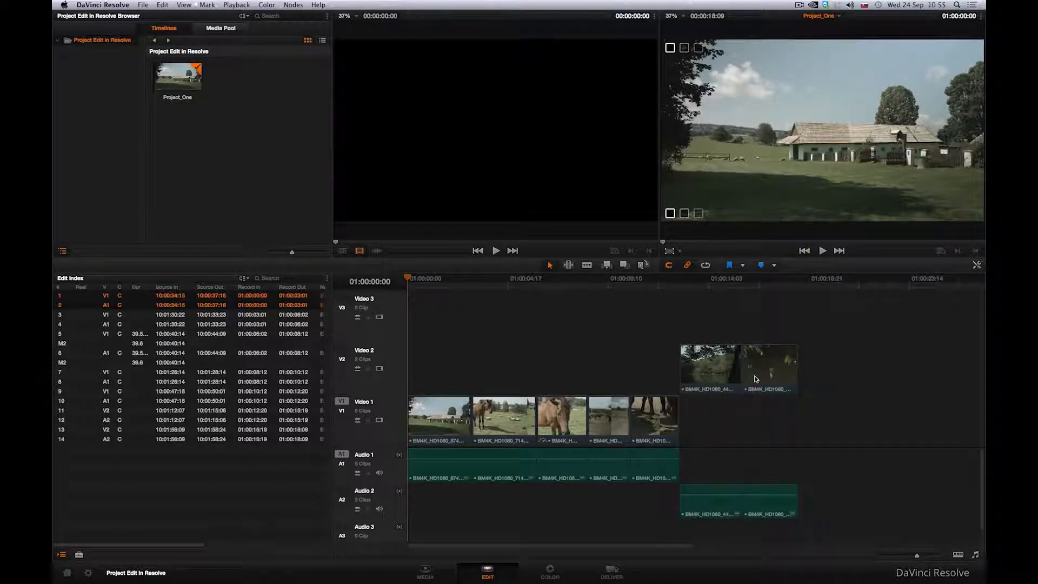
- Ripple trim the start of the BM4K_HD1080_448.mov clip on Video 2 to source timecode 10:01:13:02
click(568, 265)
drag(682, 365, 699, 366)
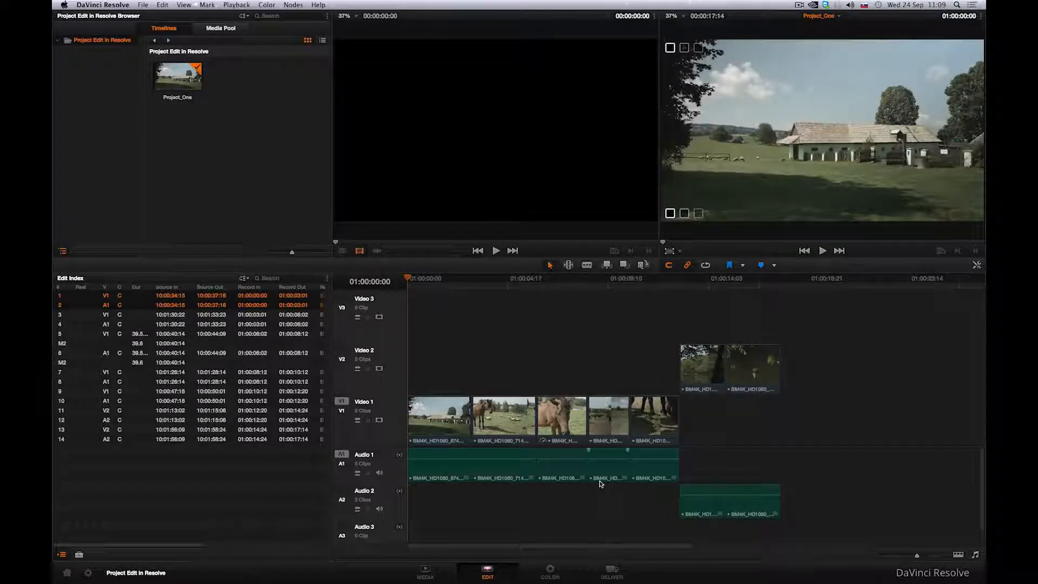
- Cut the BM4K_HD1080_714.mov clip on Video 1 at 01:00:04:17 with the razor
click(586, 266)
click(512, 410)
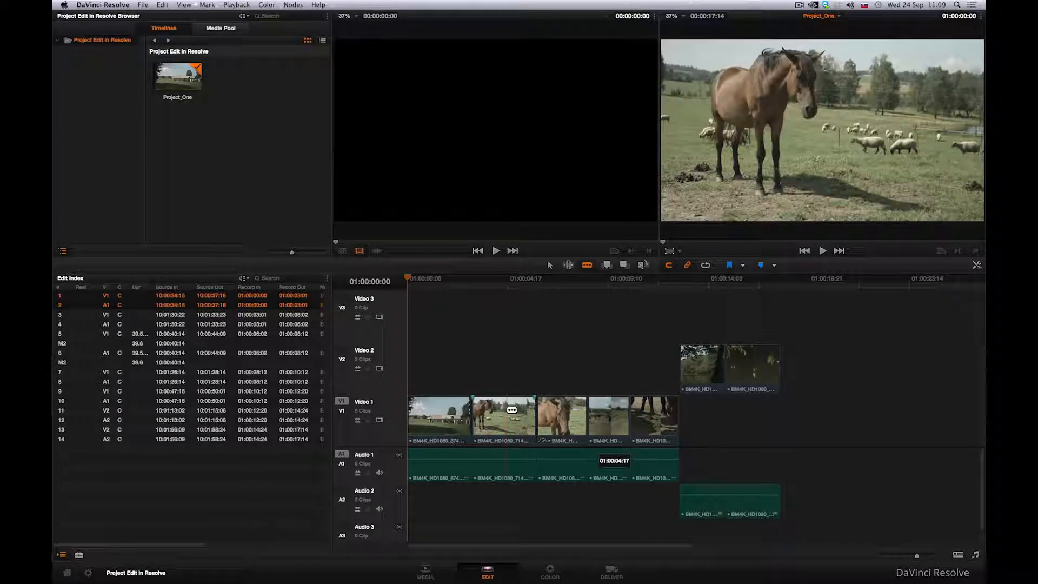
click(511, 410)
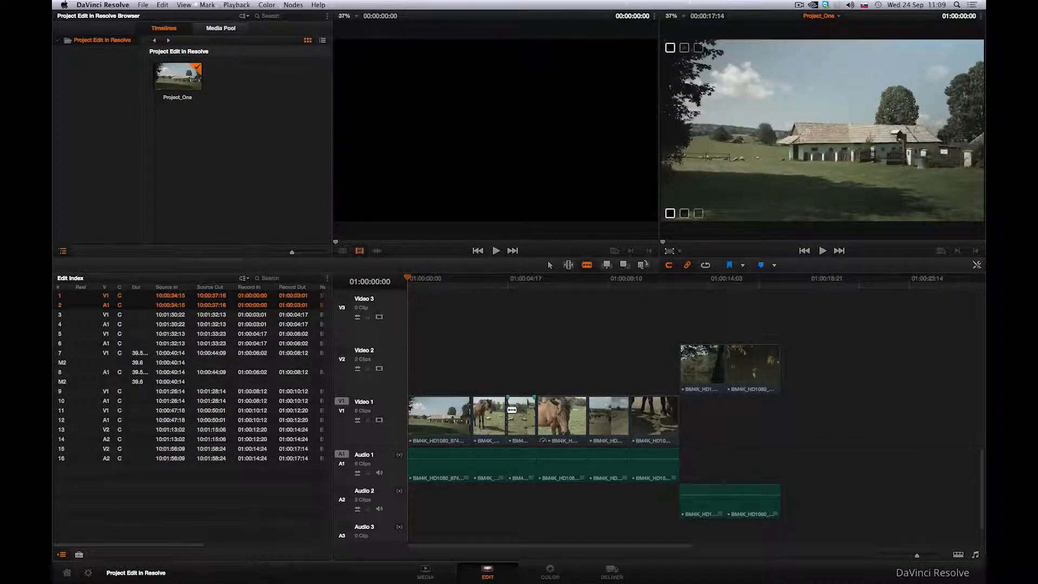
- Move all clips after the cut in BM4K_HD1080_714.mov along the timeline so they start at 01:00:06:13, opening a gap
click(549, 265)
drag(521, 303, 822, 535)
drag(522, 426, 567, 426)
- Lengthen the gap slightly with a ripple trim and ripple delete the second part of BM4K_HD1080_714.mov
click(529, 421)
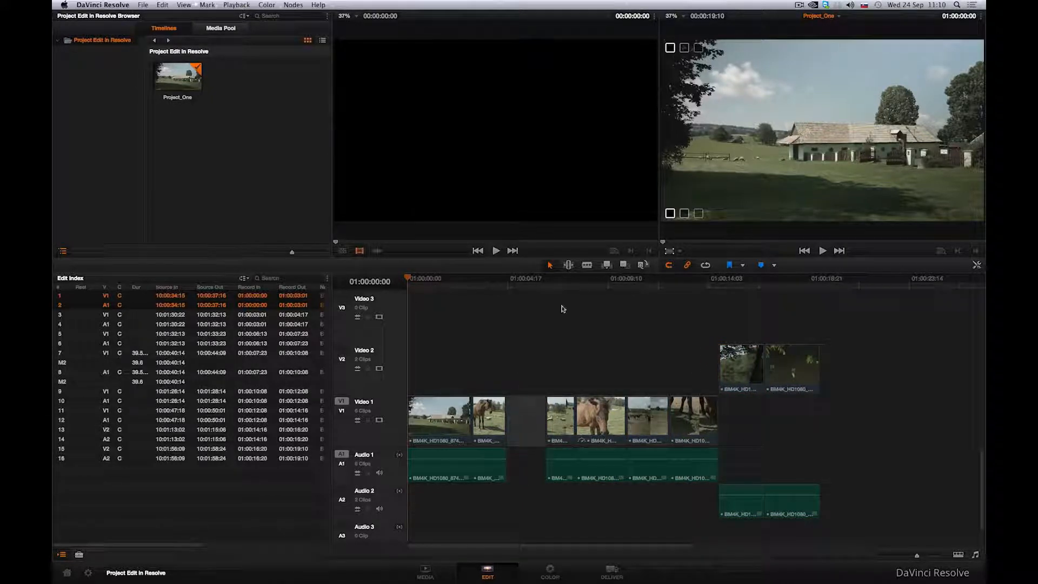
click(568, 266)
mouse_move(541, 416)
mouse_down()
mouse_move(563, 416)
mouse_move(545, 414)
mouse_up()
key(a)
click(562, 416)
key(Delete)
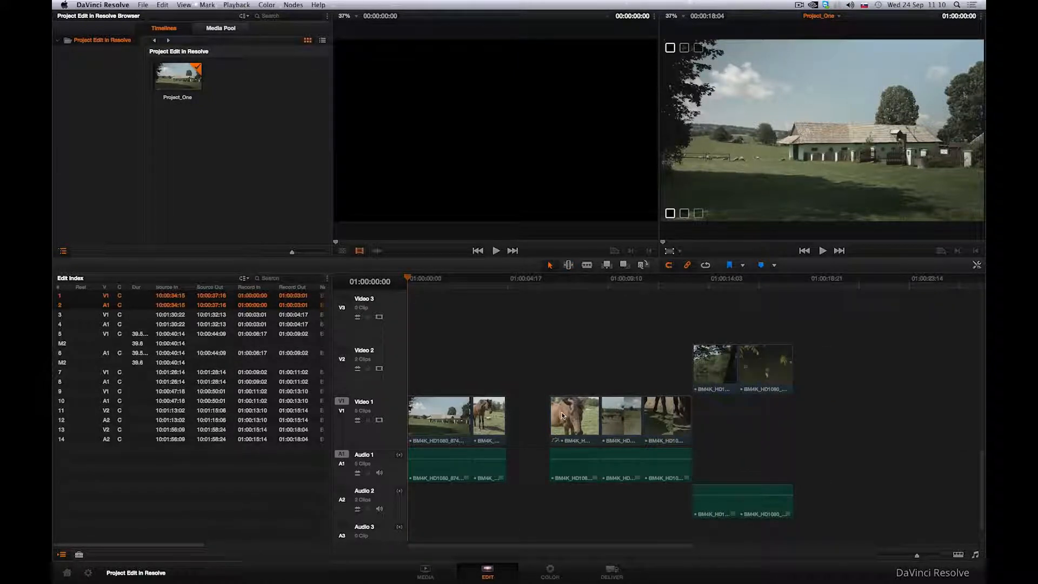
- Extend the end of the remaining BM4K_HD1080_714.mov clip to source timecode 10:01:34:05 and delete the gap after it
double_click(492, 428)
drag(490, 243, 605, 243)
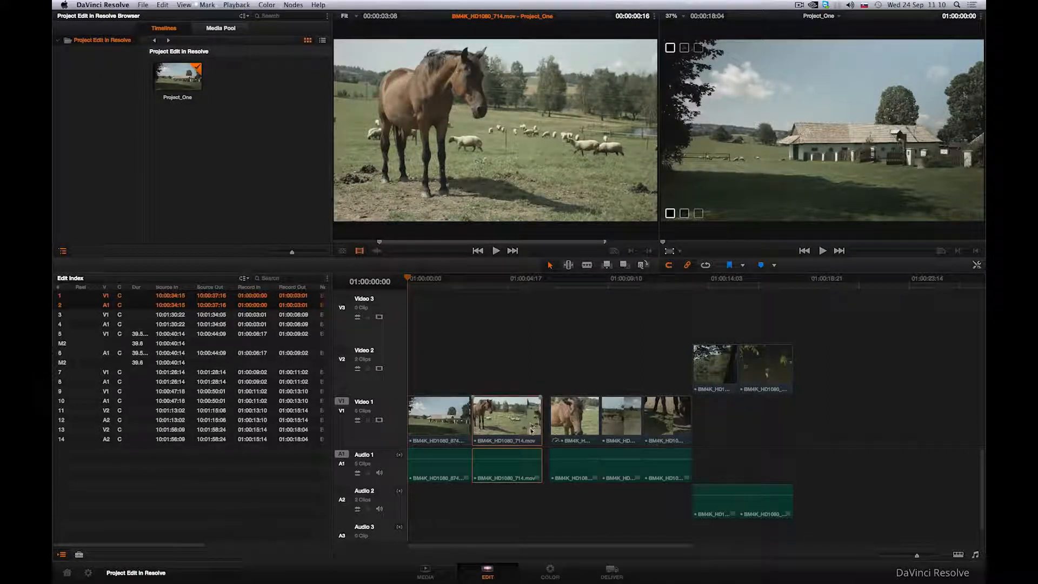
click(547, 423)
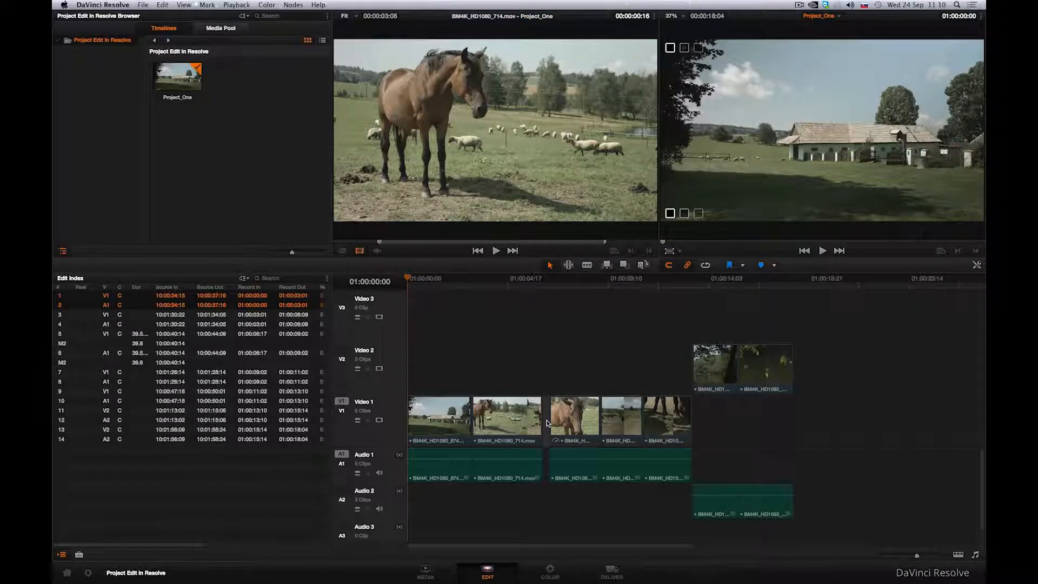
key(Delete)
- Reorder Video 1 with swap edits, moving BM4K_HD1080_714.mov just before the last clip and the distant horses clip to the start
click(503, 407)
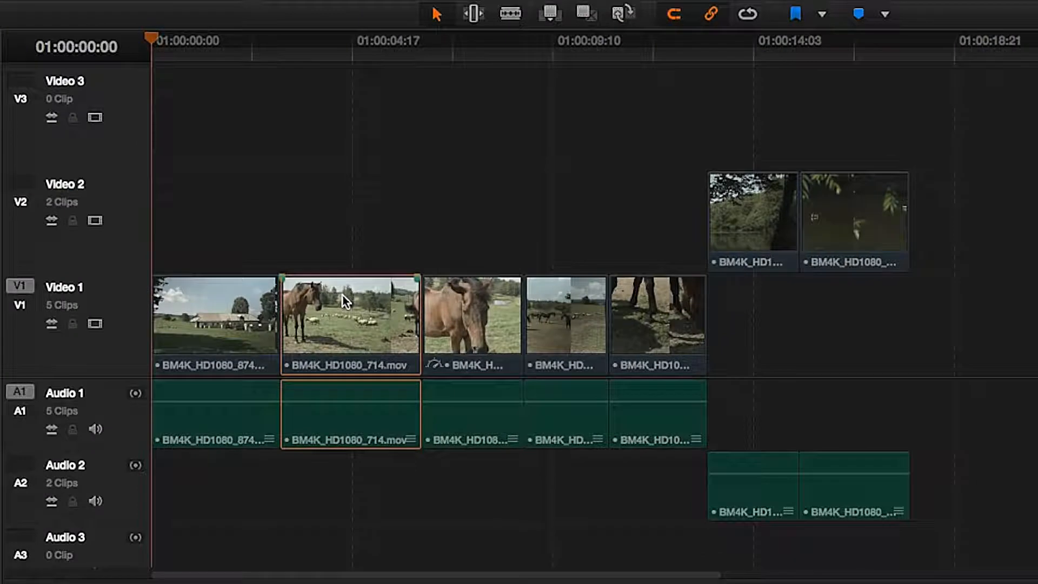
drag(343, 304, 561, 316)
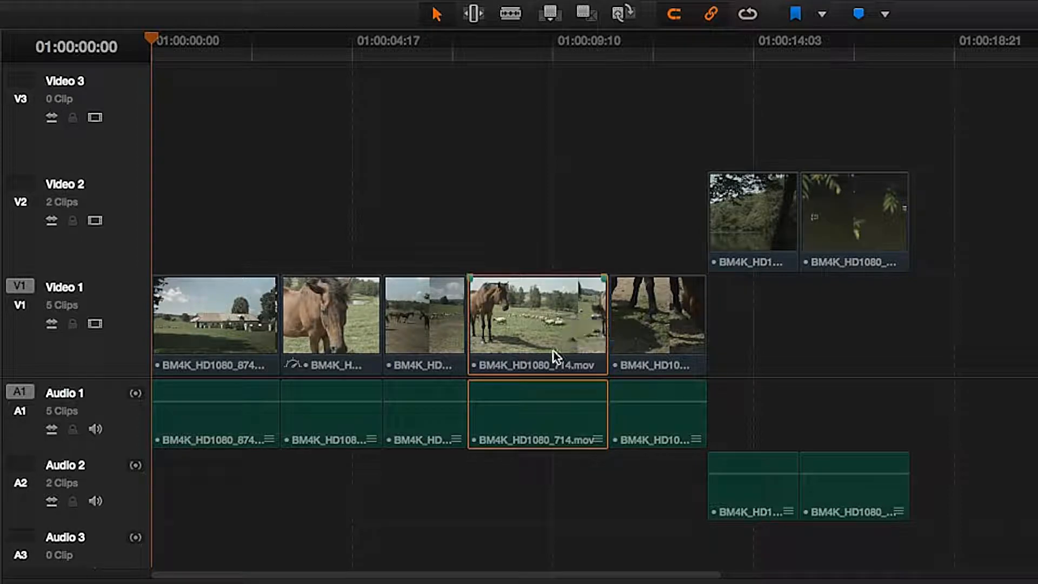
click(402, 324)
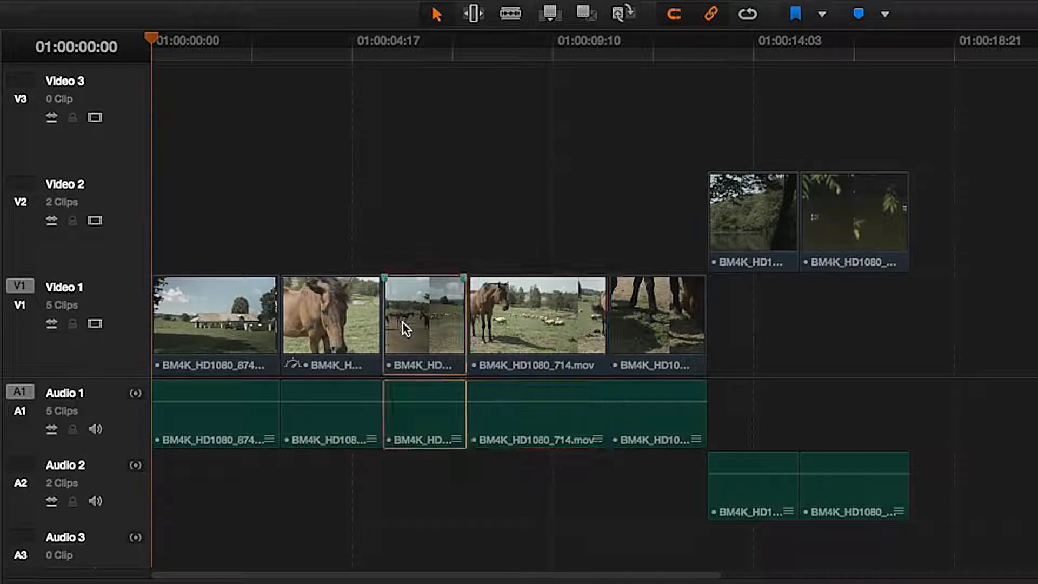
drag(406, 323, 259, 325)
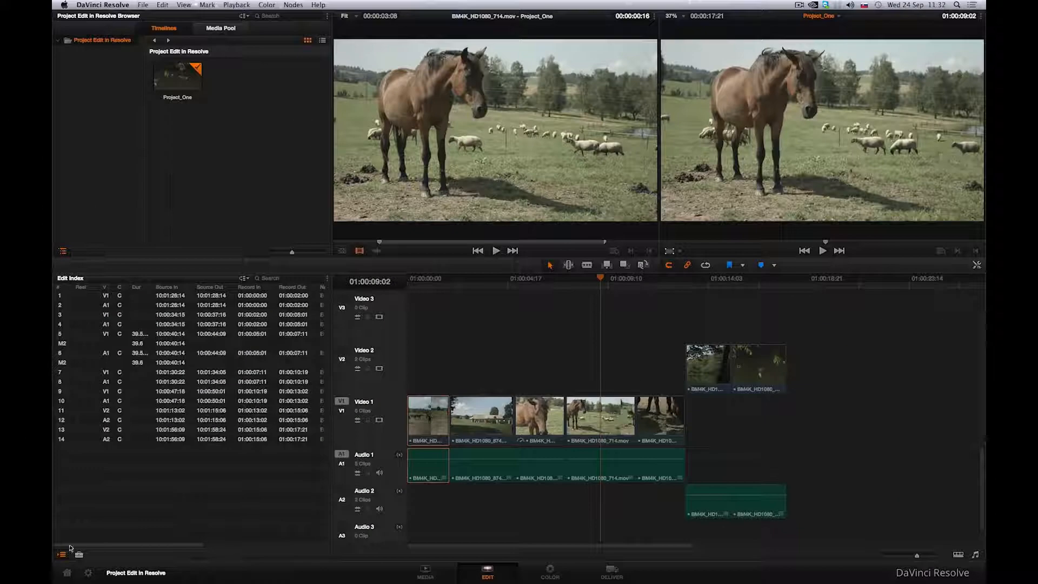
- Hide the edit index and change the speed of BM4K_HD1080_157.mov to 50% of the frame rate with Ripple sequence enabled
click(61, 554)
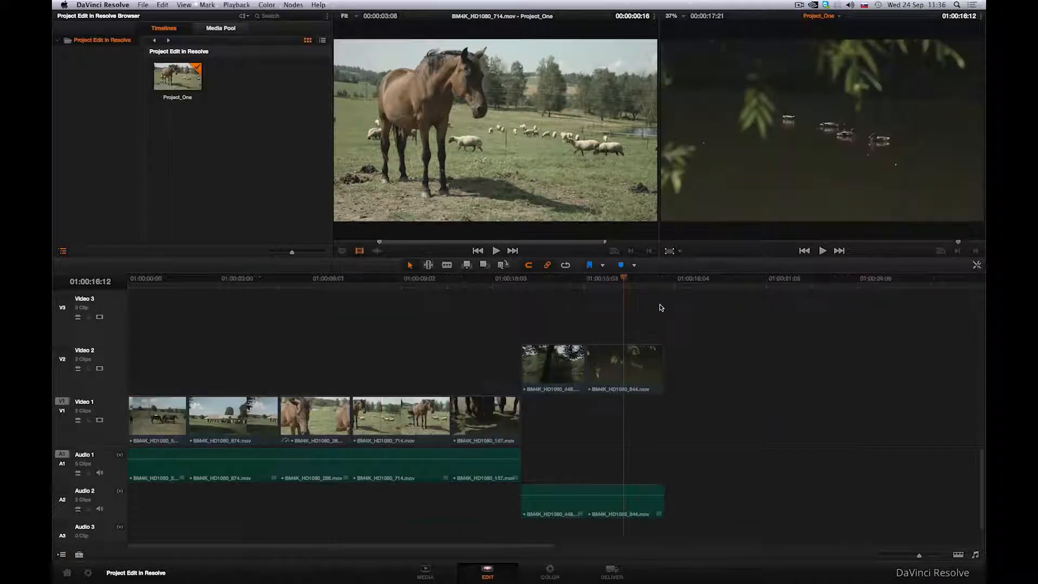
drag(626, 279, 478, 281)
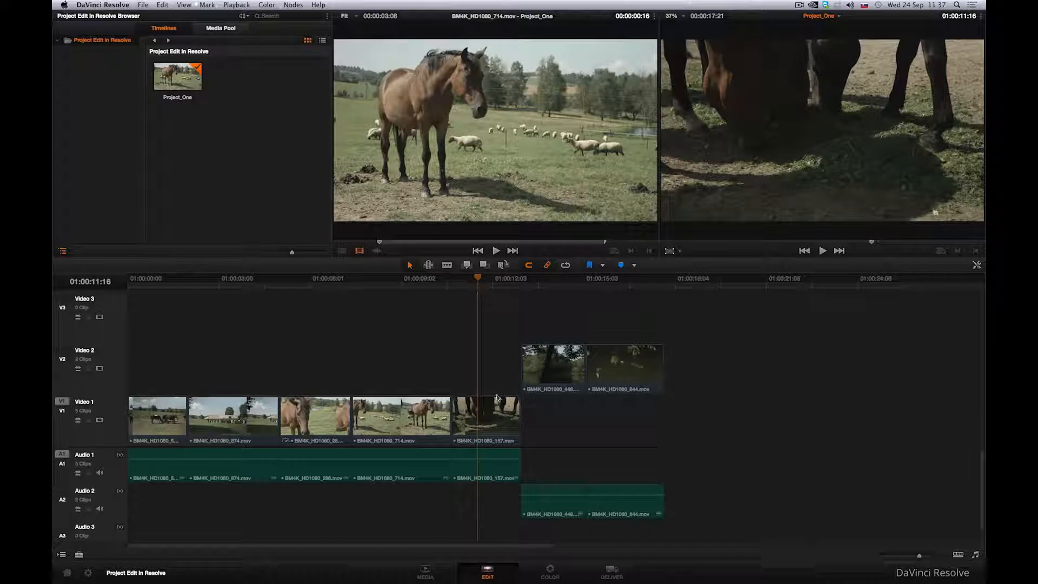
click(498, 420)
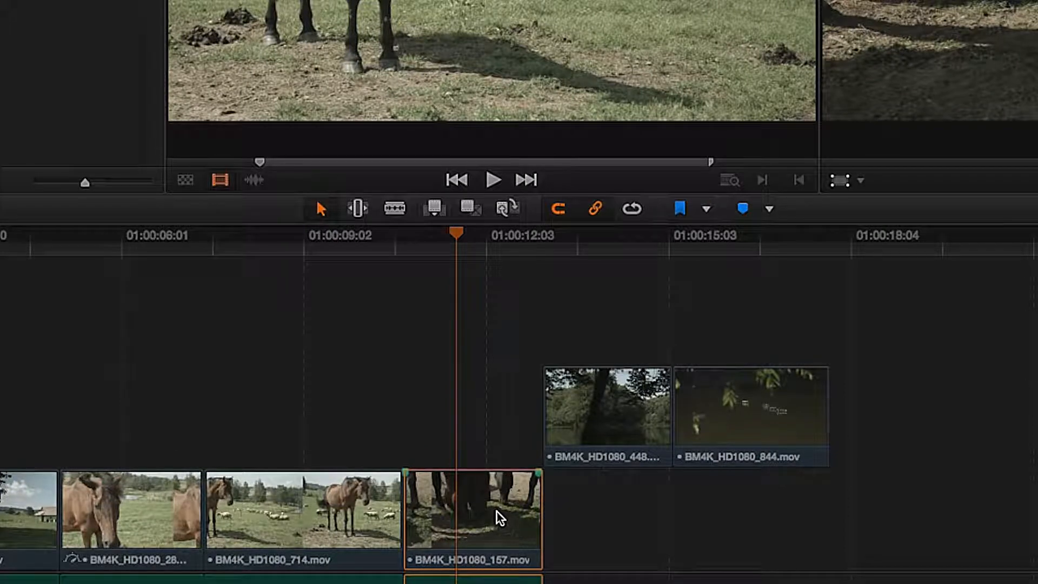
right_click(497, 512)
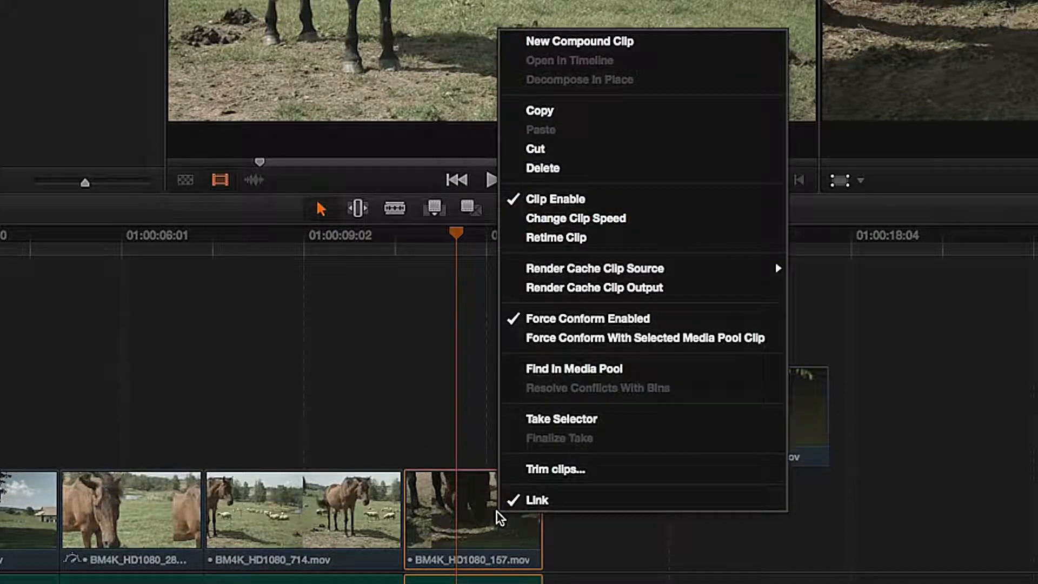
click(533, 219)
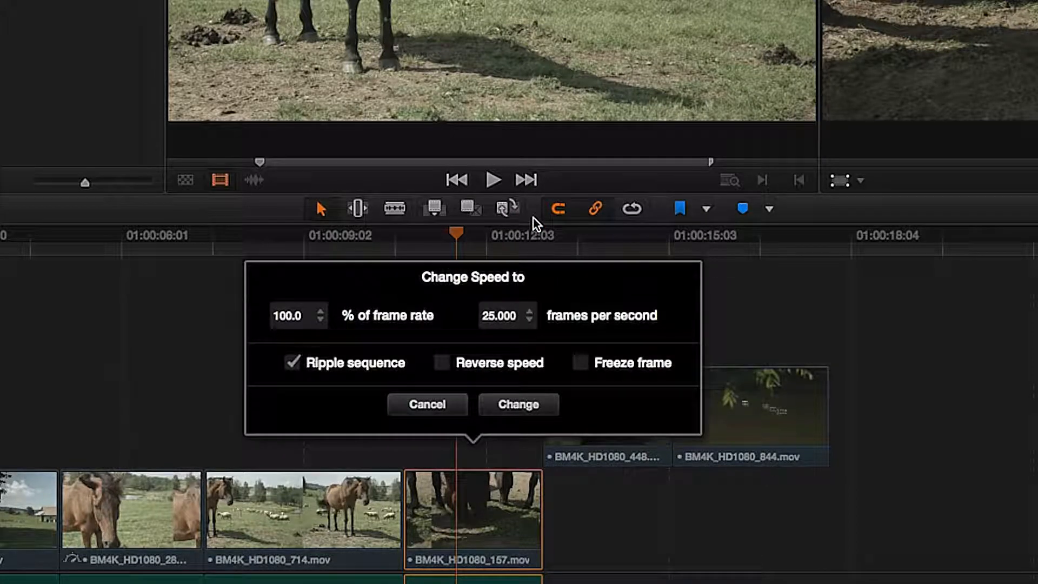
drag(306, 315, 264, 315)
text(50)
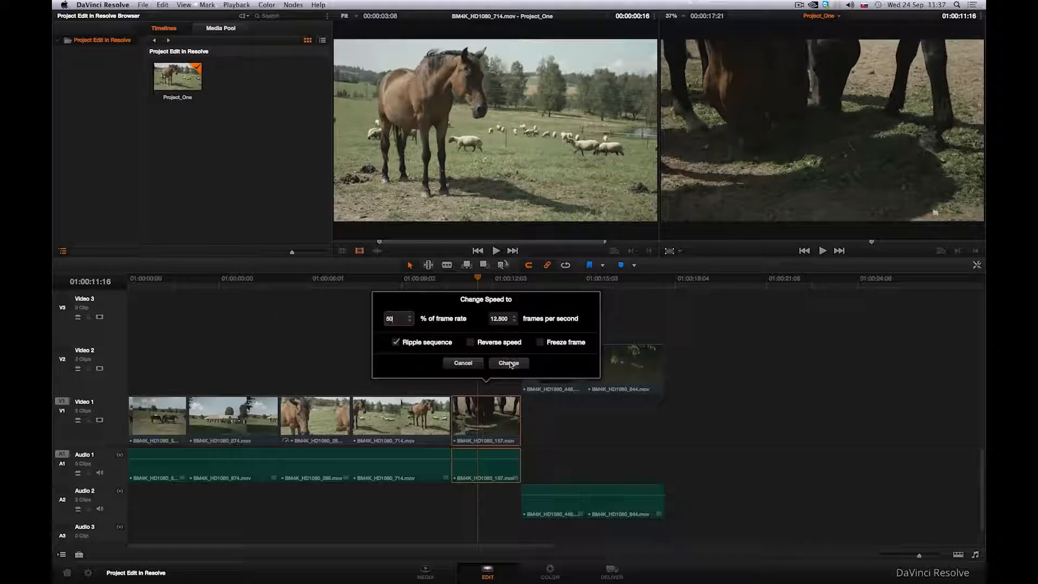
click(519, 405)
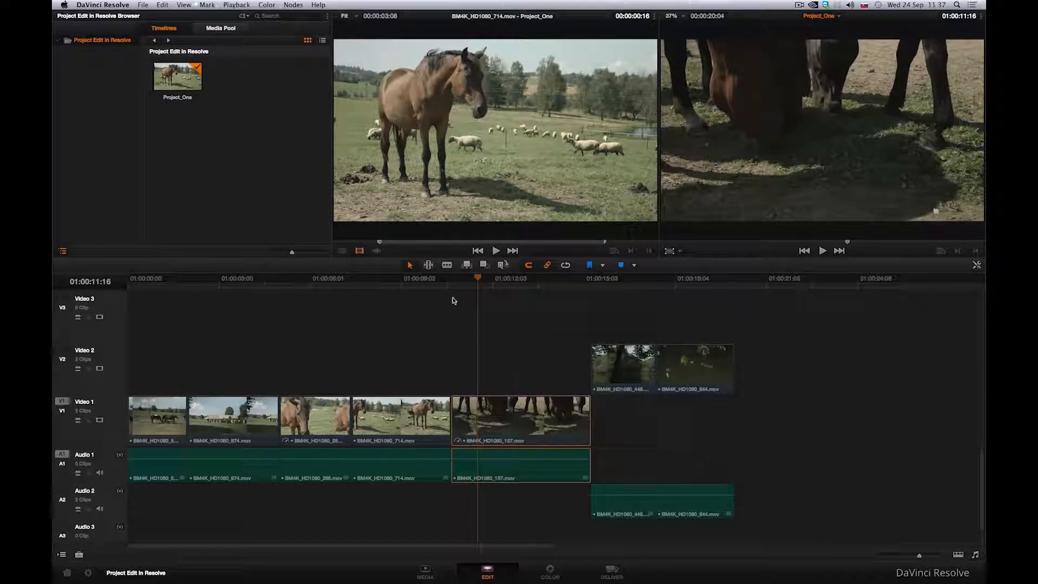
- Play the timeline through the slowed BM4K_HD1080_157.mov clip to check its motion
click(436, 278)
click(822, 251)
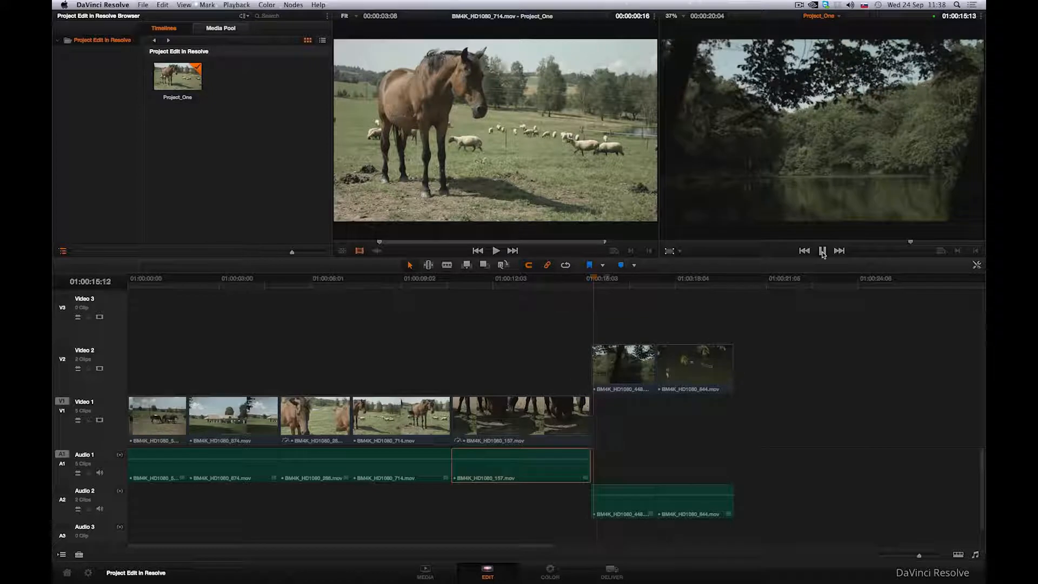
click(822, 251)
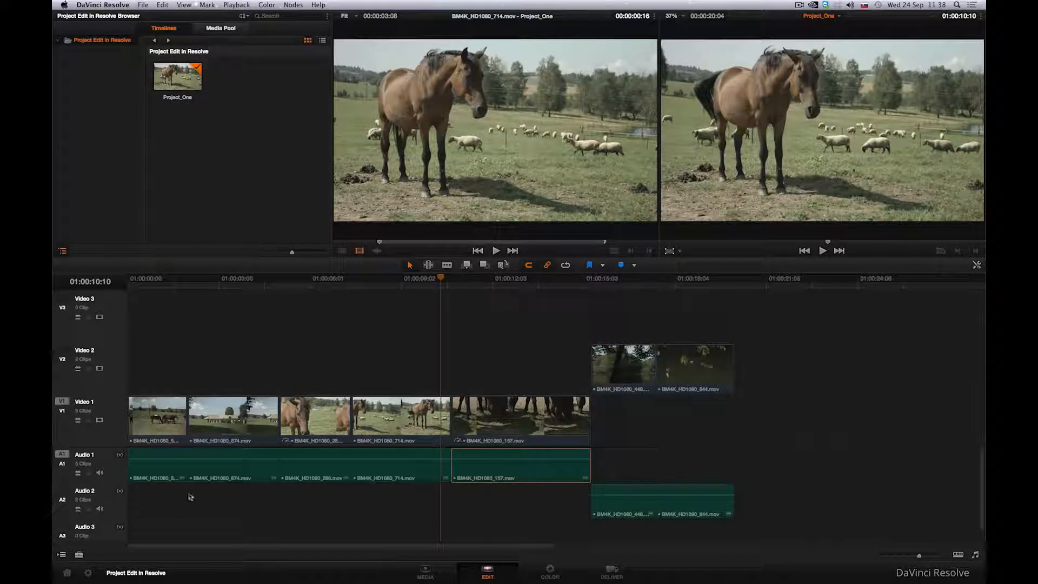
- Set the project's retime process for frame interpolation to Optical Flow and close the project settings
click(87, 573)
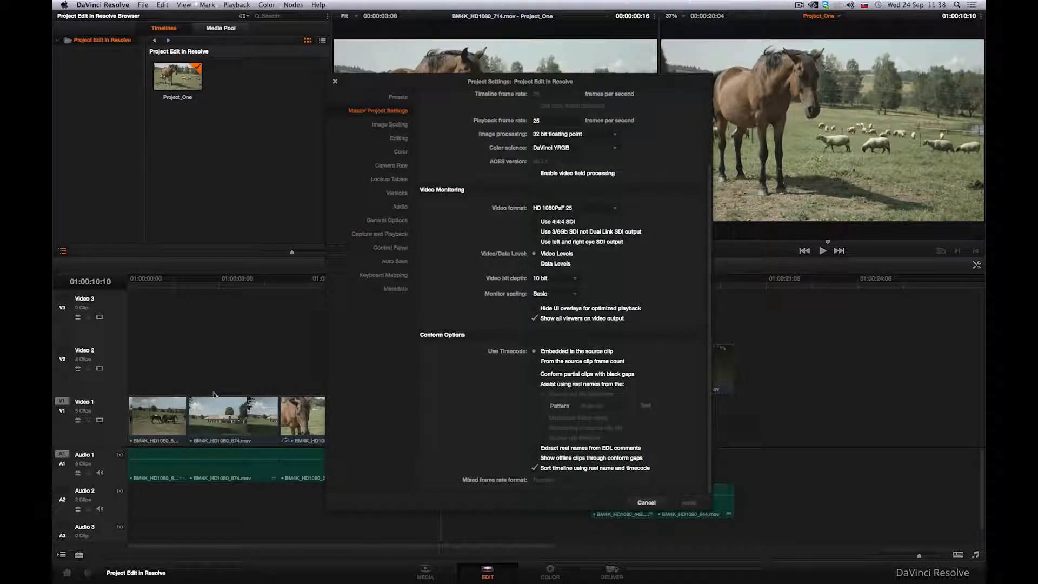
click(399, 140)
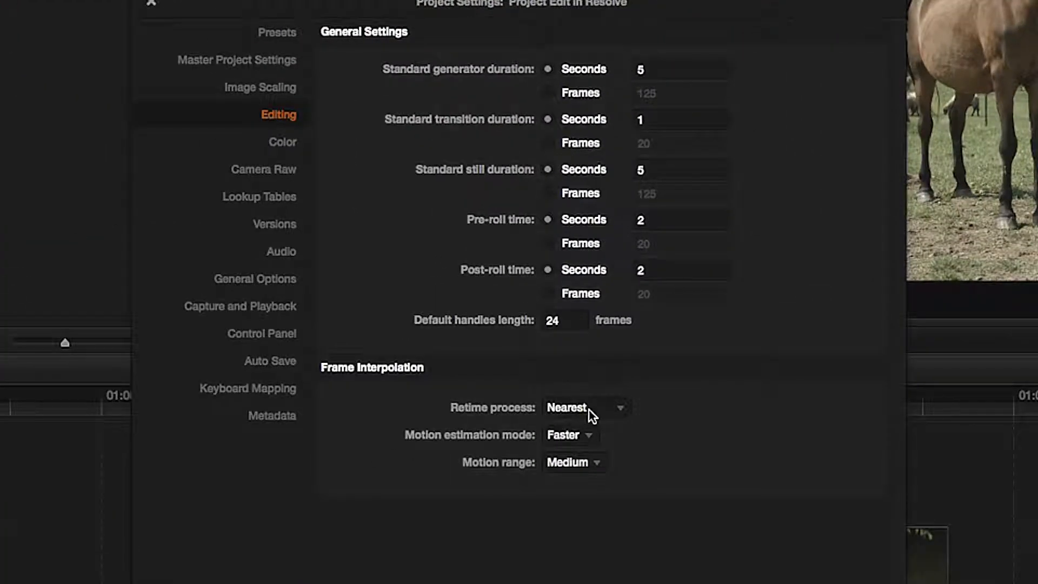
click(619, 409)
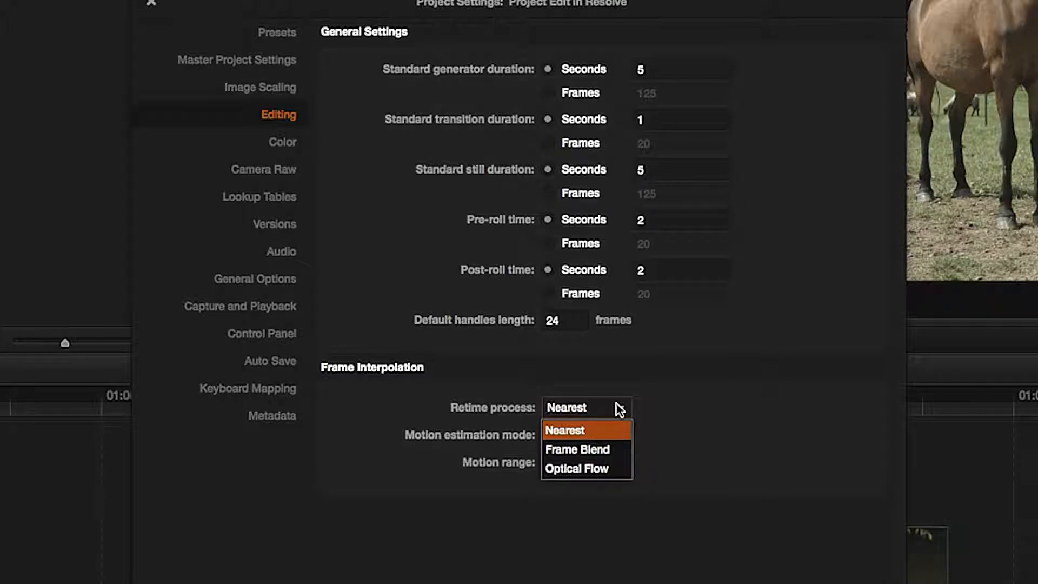
click(614, 467)
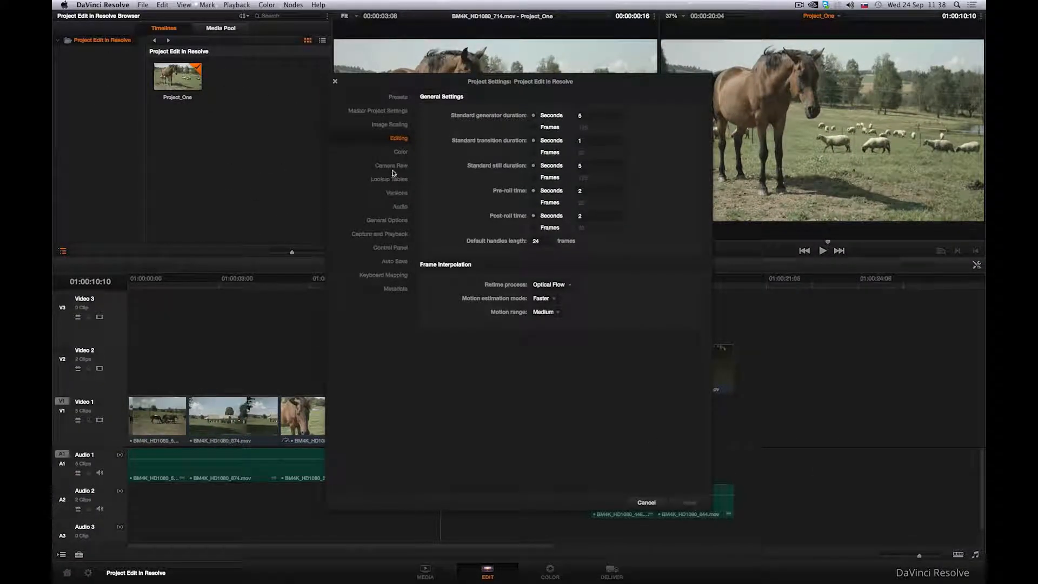
click(336, 82)
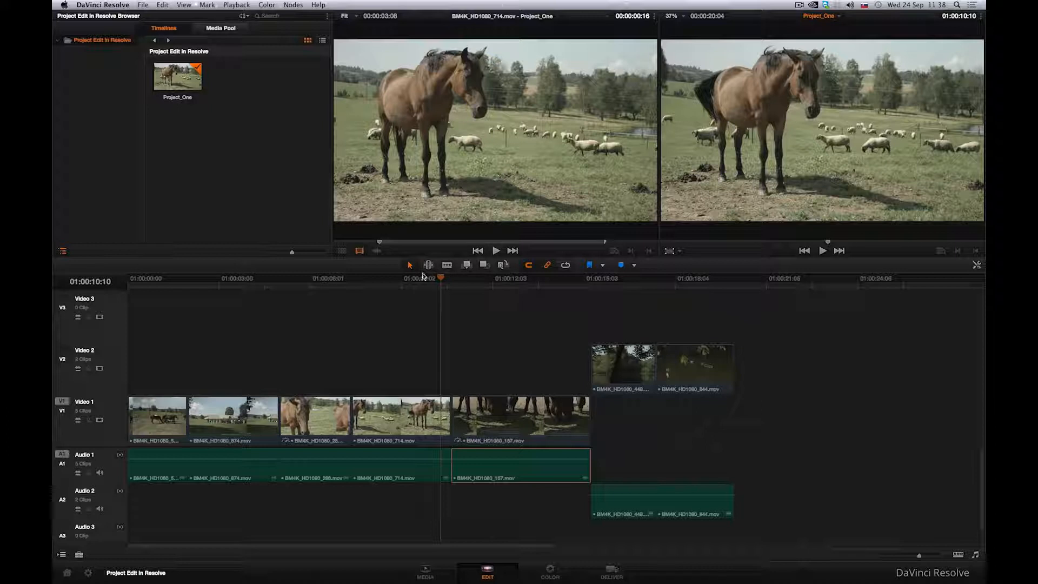
- Play the BM4K_HD1080_157.mov clip again to check its slow motion with Optical Flow
click(428, 278)
click(821, 251)
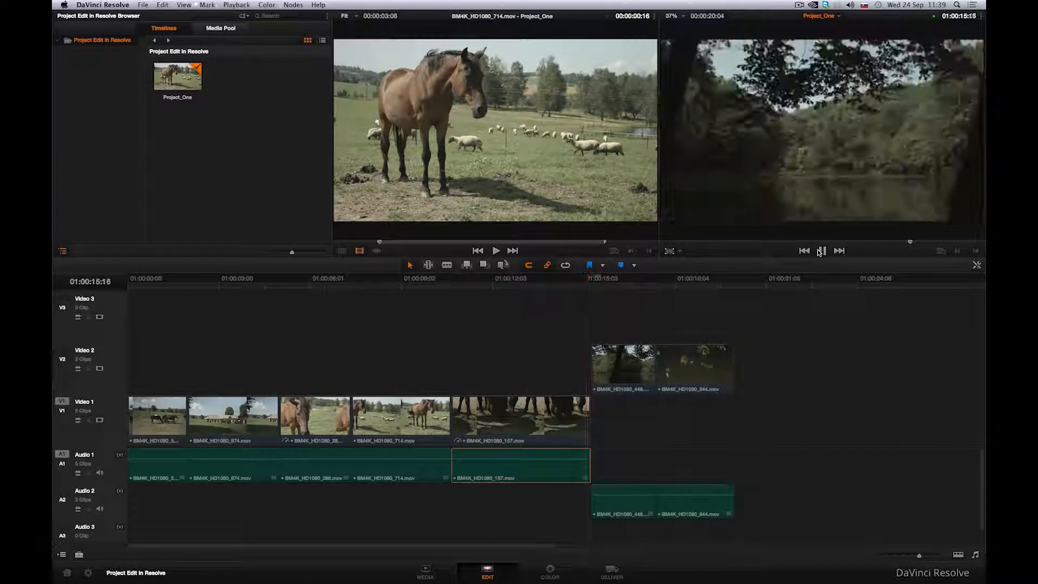
click(821, 251)
- Deselect the clip and reduce the heights of the Video 2, Video 1, Audio 1 and Audio 2 tracks
click(529, 371)
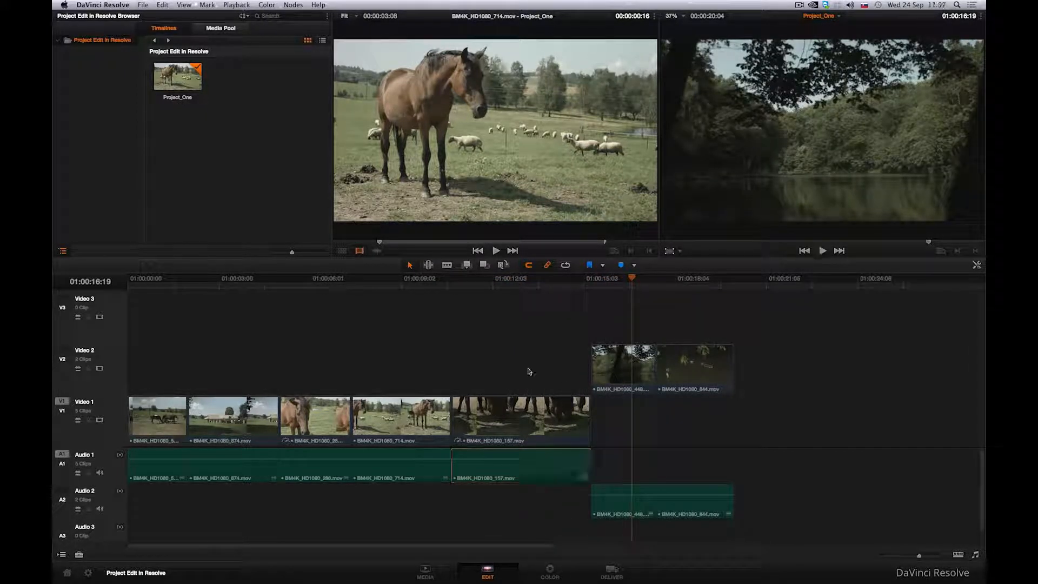
drag(115, 345, 115, 359)
drag(113, 395, 113, 411)
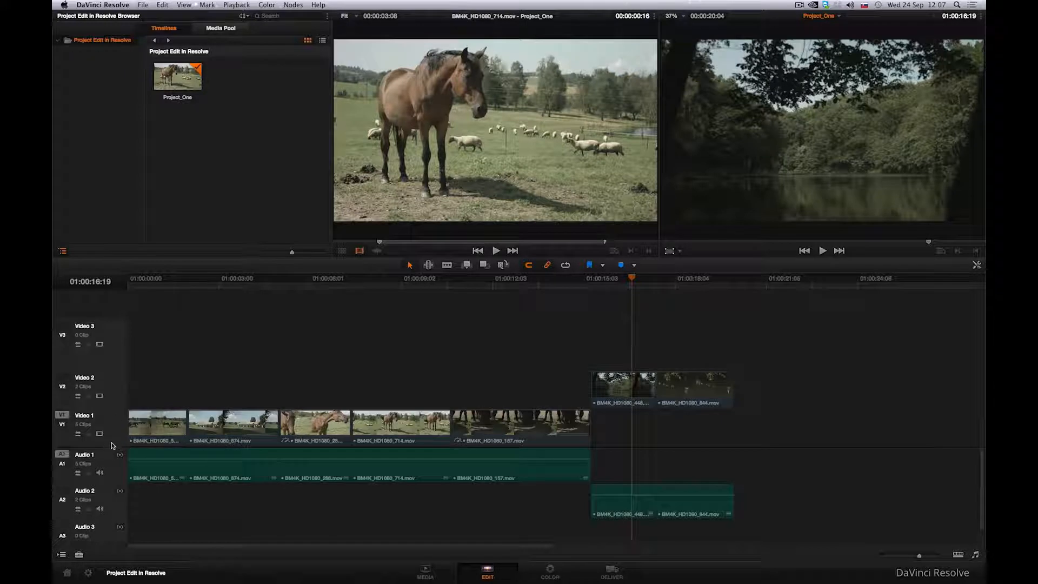
scroll(113, 452, down, 3)
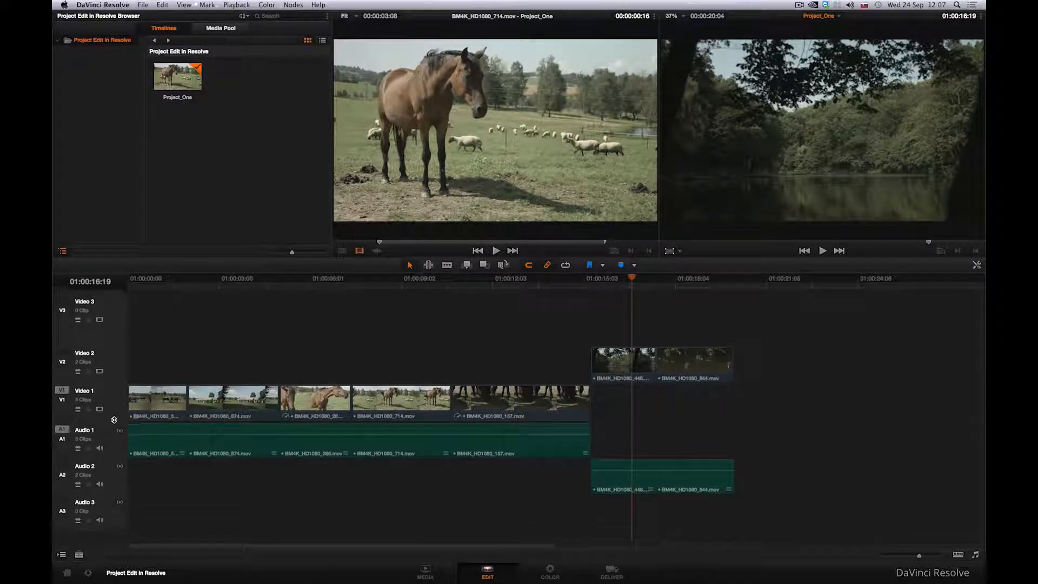
drag(114, 454, 115, 439)
drag(116, 483, 117, 479)
drag(117, 478, 117, 476)
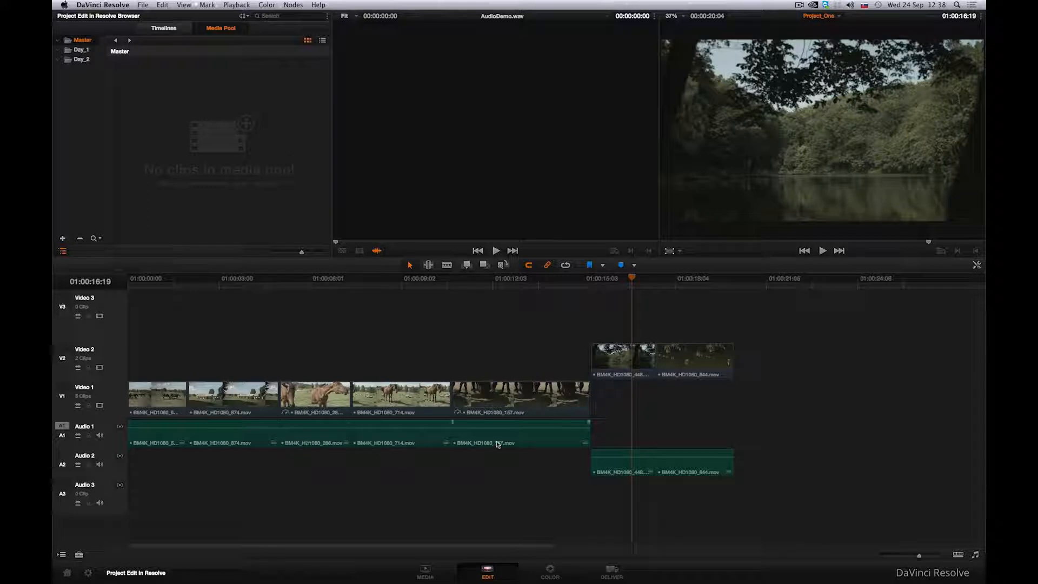
- Add AudioDemo.wav from the media library to the Master bin of the media pool and return to the Edit page
click(445, 571)
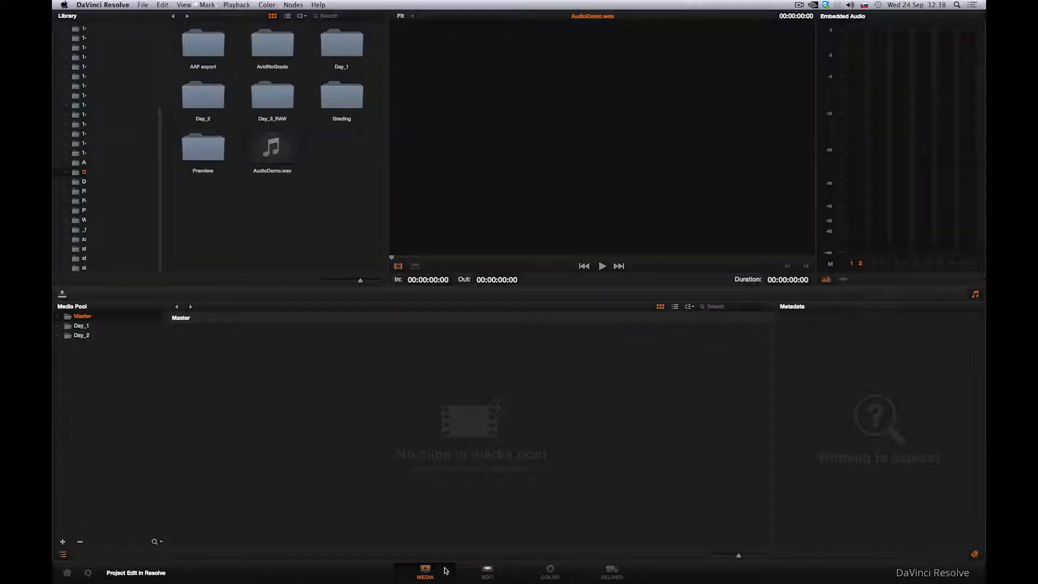
click(259, 150)
right_click(258, 150)
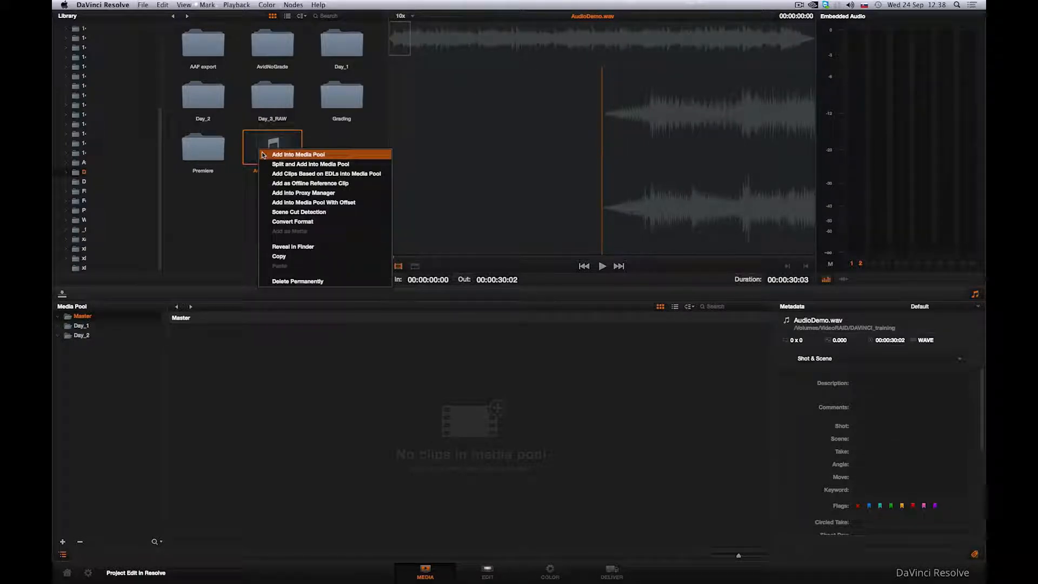
click(298, 154)
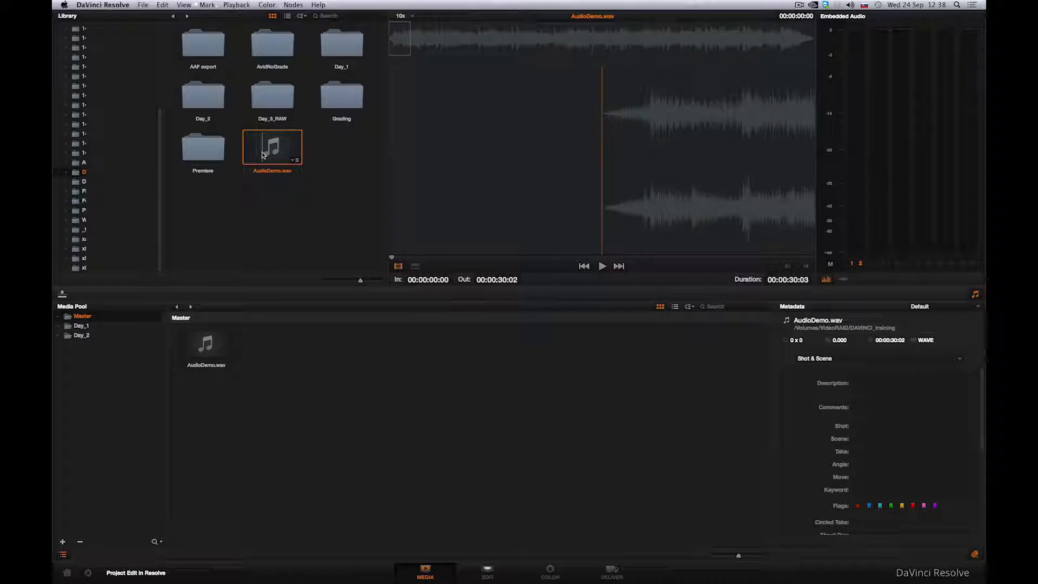
click(477, 565)
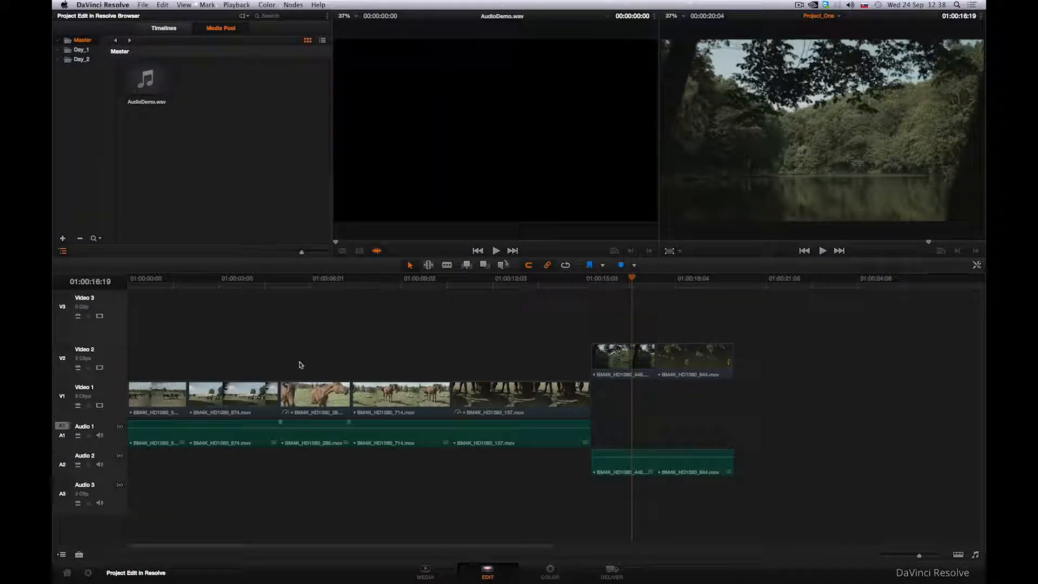
- Load AudioDemo.wav in the source viewer, play it briefly and return its playhead to the start
double_click(167, 91)
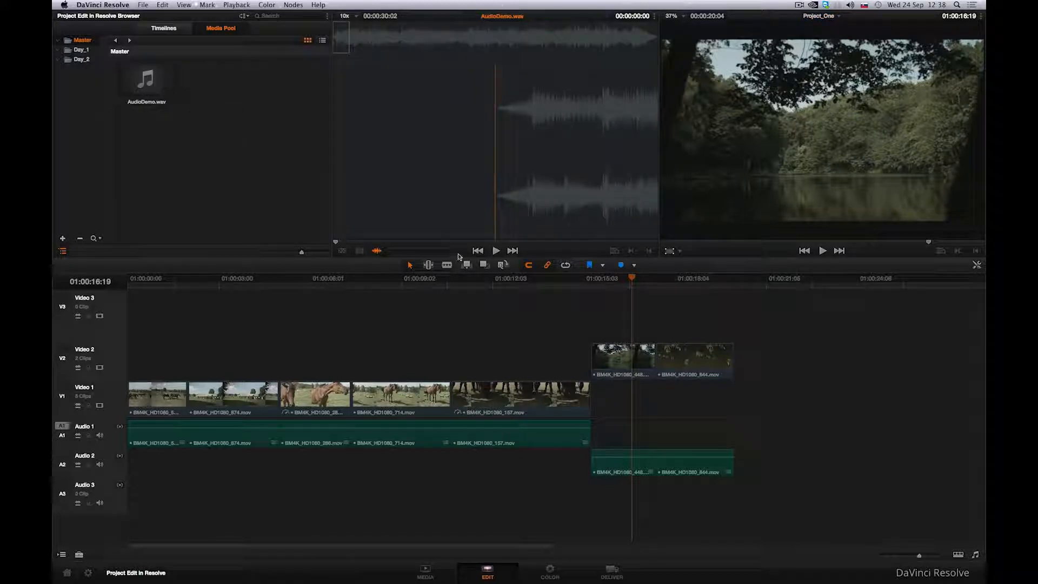
click(494, 251)
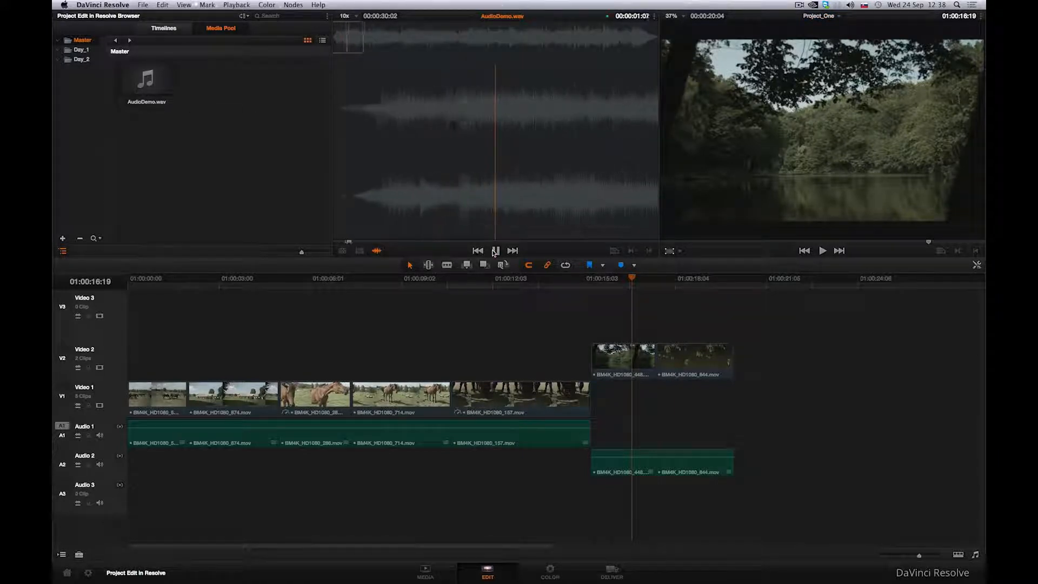
click(494, 251)
drag(369, 244, 331, 245)
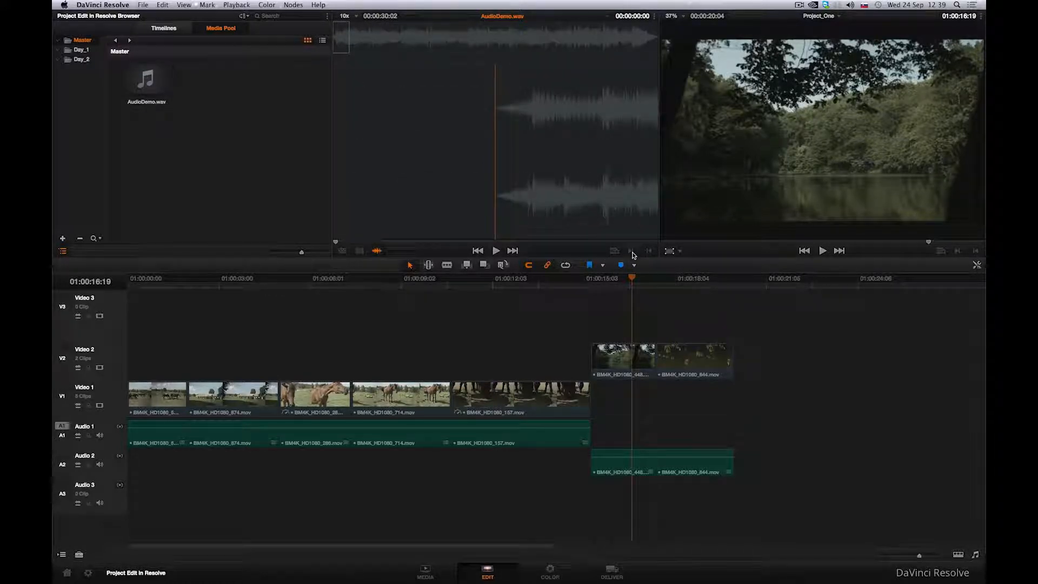
- Mark an out point at 00:00:04:24 in AudioDemo.wav and place the marked range at the start of the Audio 3 track
drag(336, 244, 388, 246)
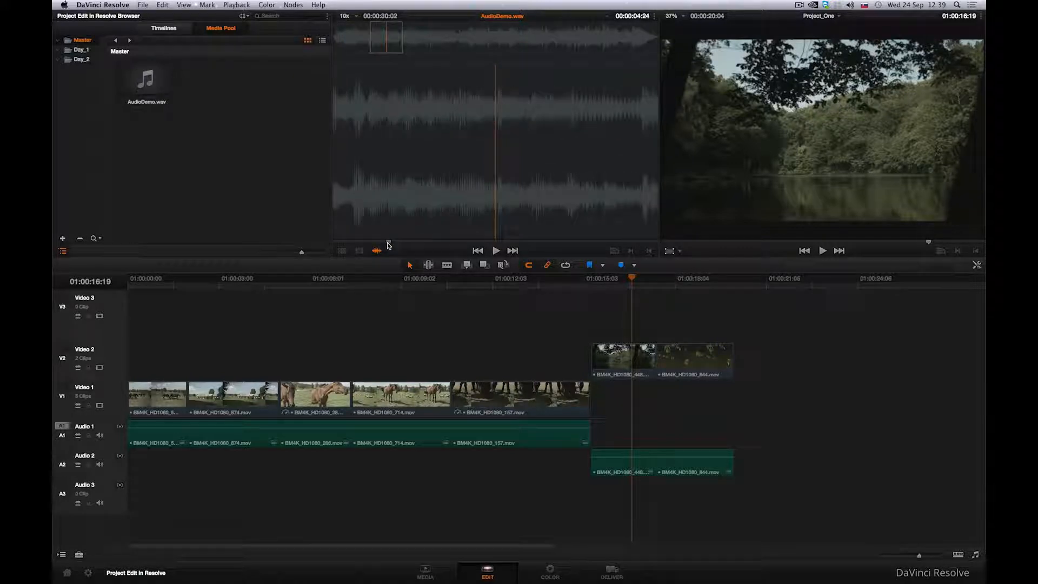
click(648, 252)
drag(482, 237, 130, 494)
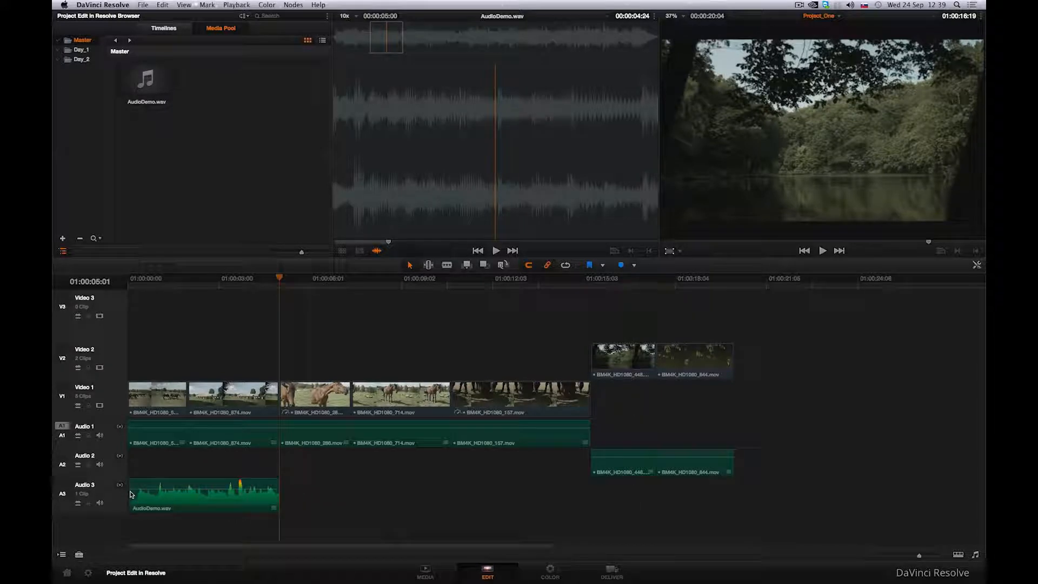
- Extend AudioDemo.wav on Audio 3 to the end of the last video clip and play the timeline from the start
drag(280, 489, 749, 490)
drag(209, 282, 80, 284)
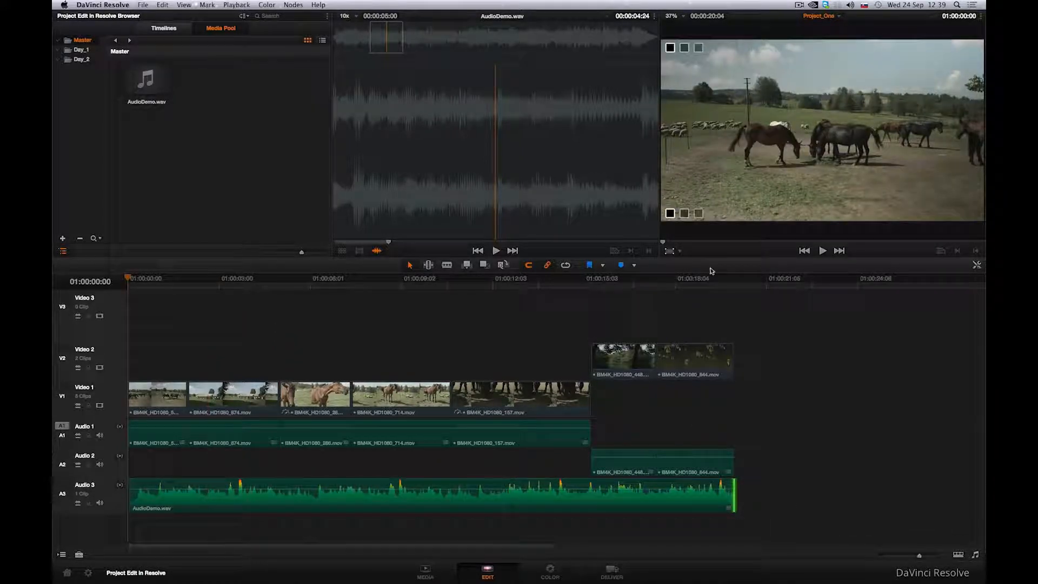
click(821, 252)
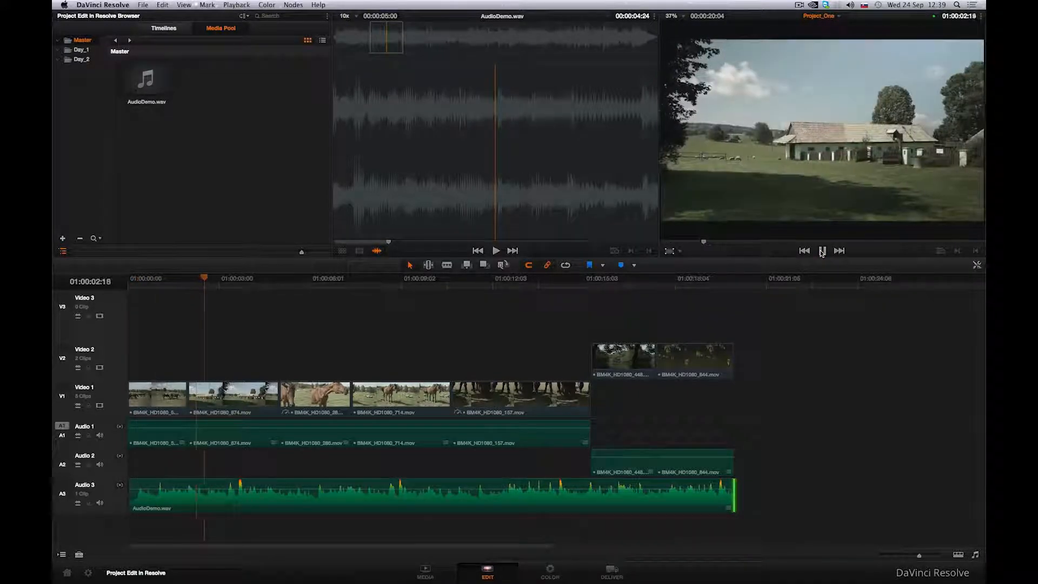
click(821, 252)
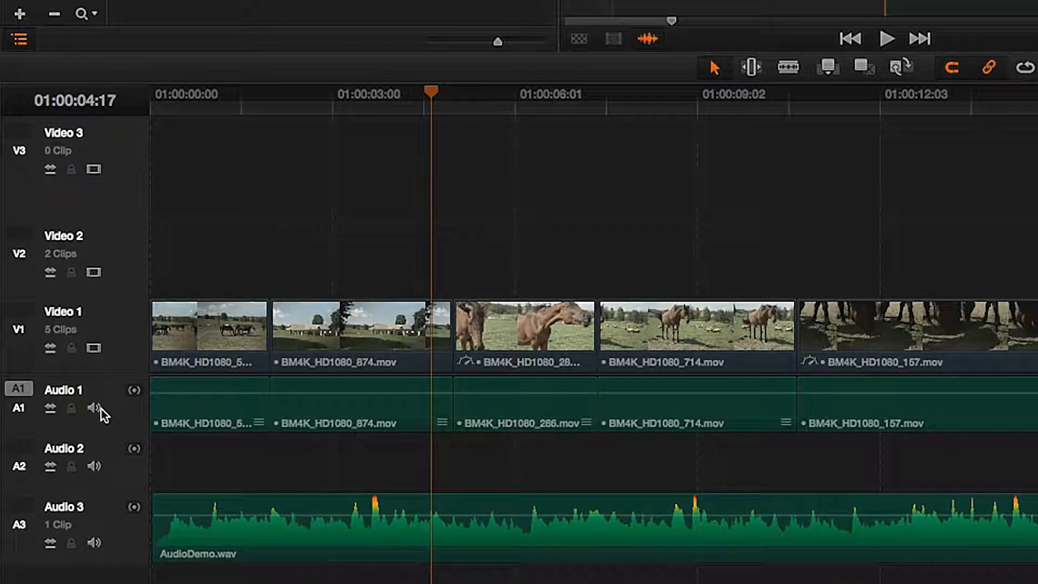
- Mute the Audio 1 and Audio 2 tracks, and switch the Video 1 track off and on again
click(94, 408)
click(93, 466)
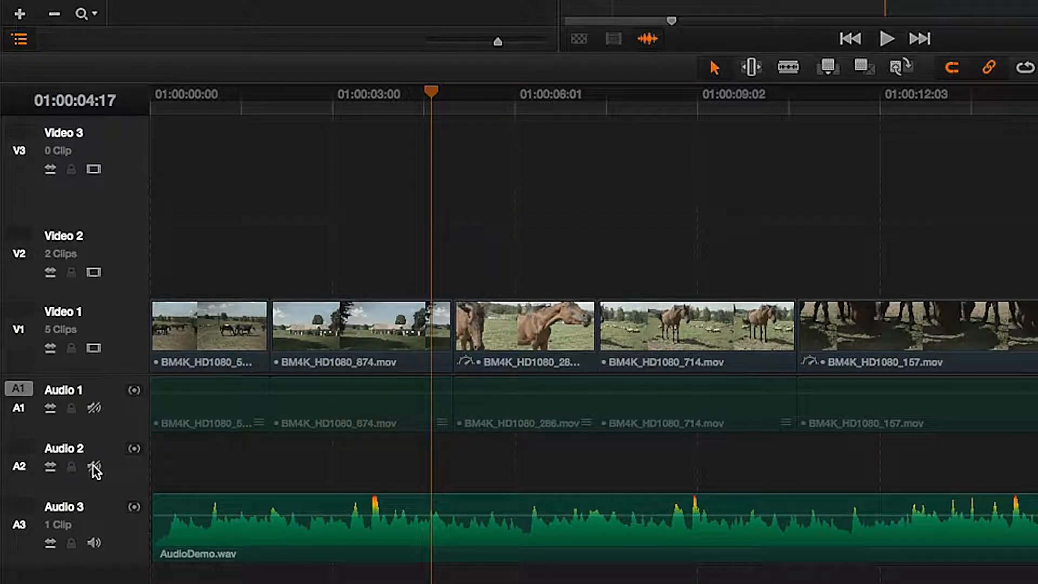
click(96, 349)
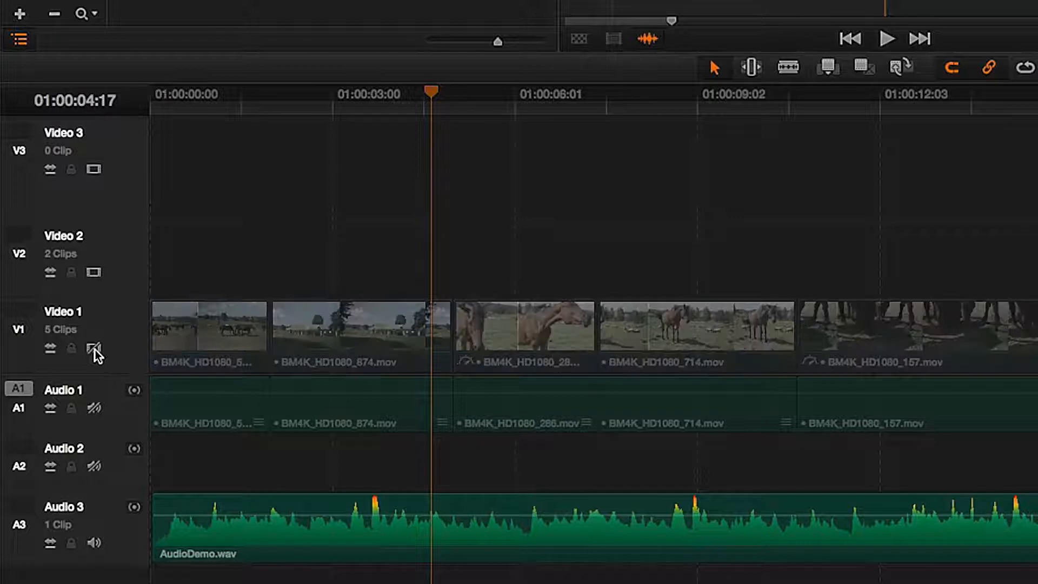
click(95, 349)
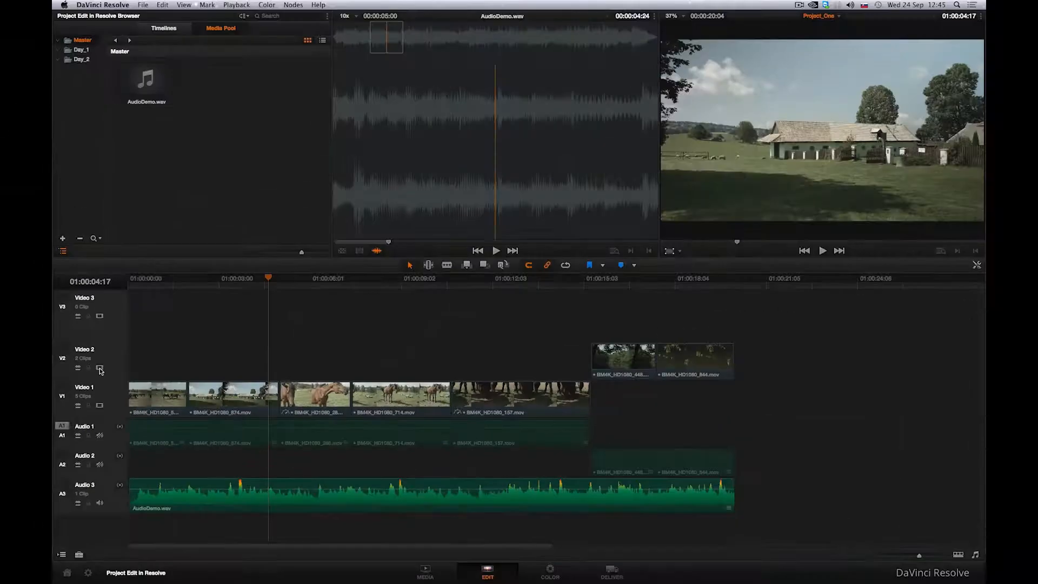
- Adjust the video and audio track heights in the timeline view options and try out the four clip display styles
click(957, 554)
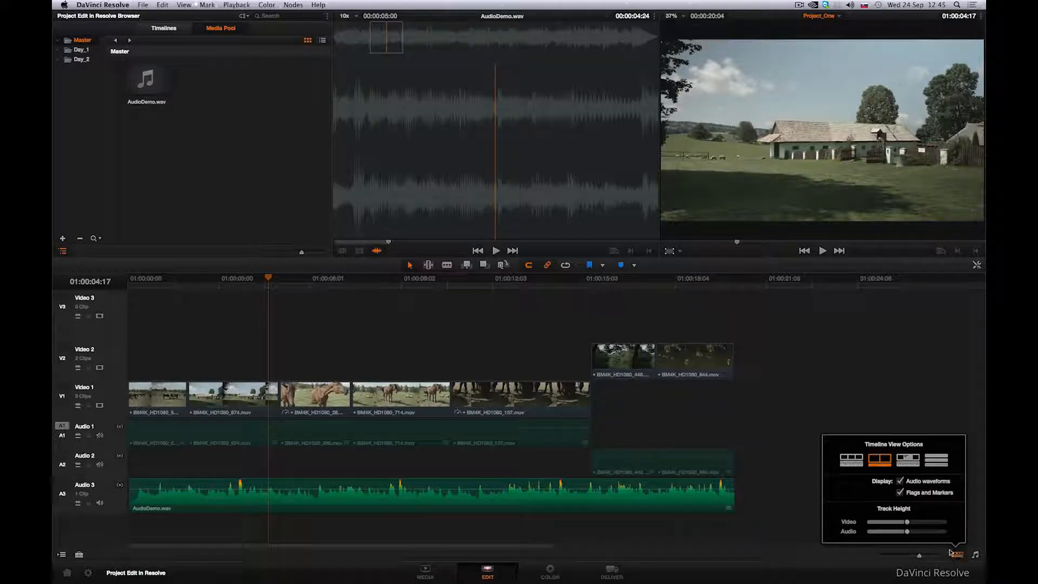
drag(907, 522, 868, 532)
click(852, 460)
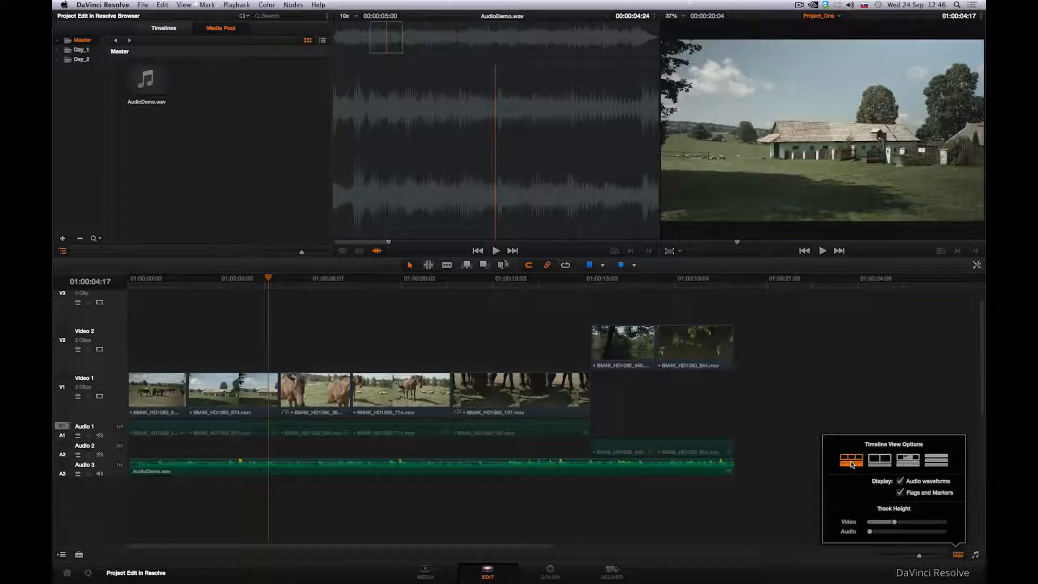
click(877, 461)
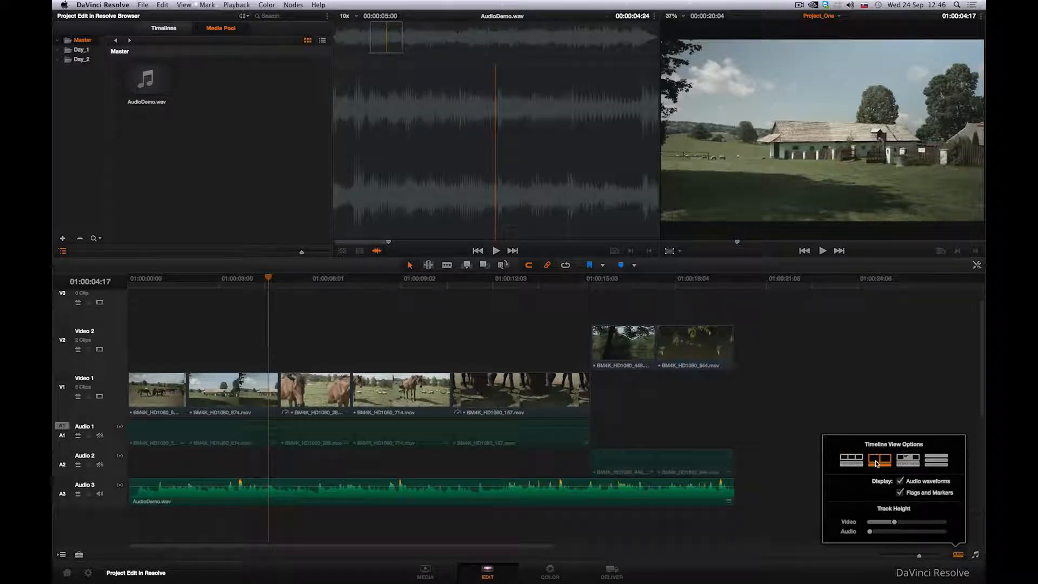
click(902, 465)
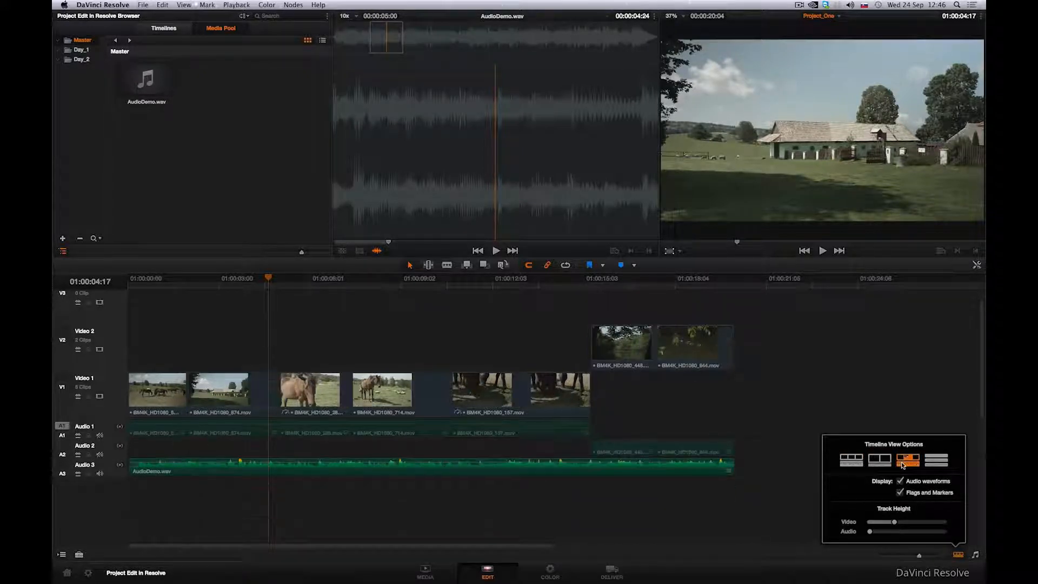
click(941, 461)
click(957, 555)
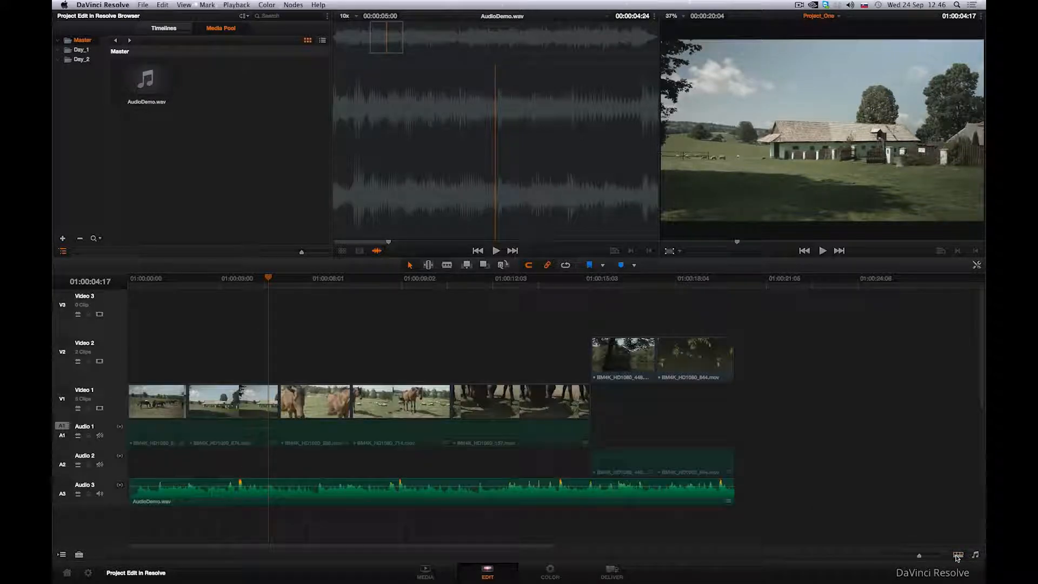
- Show the audio meters, return the timeline to its start, play AudioDemo.wav in the source viewer to check levels, and hide the meters
click(975, 556)
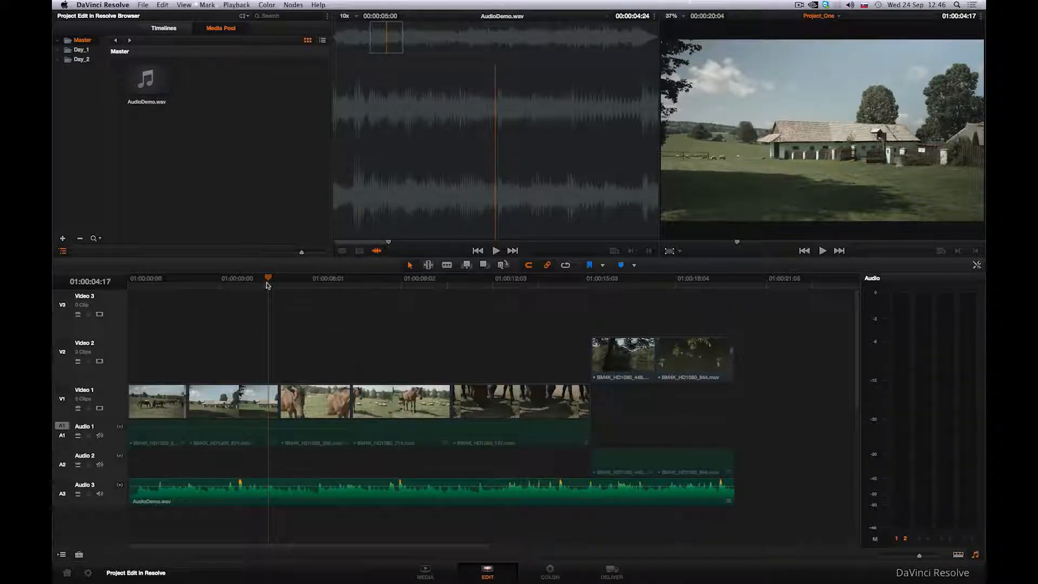
key(Home)
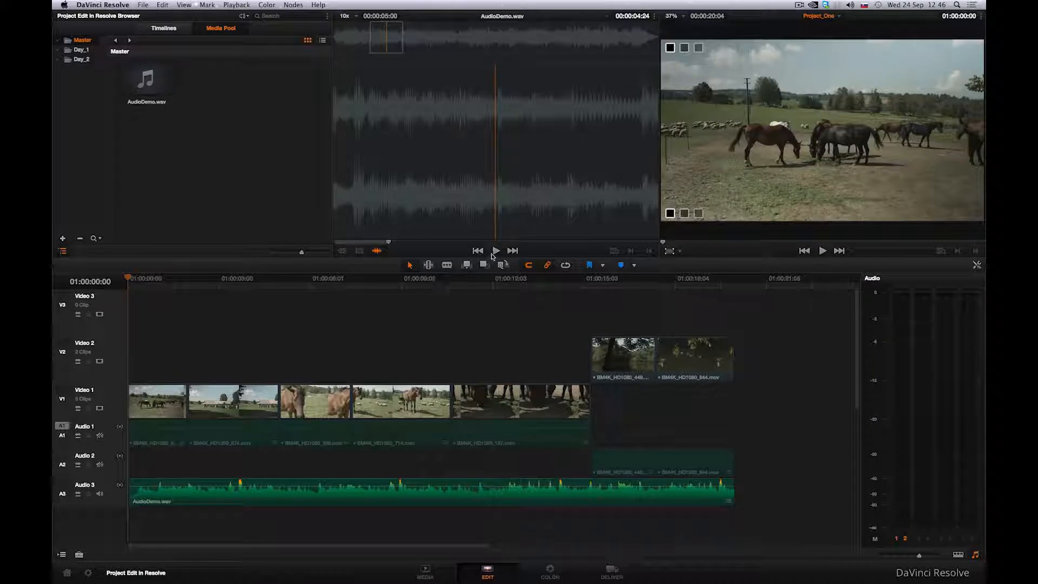
click(494, 253)
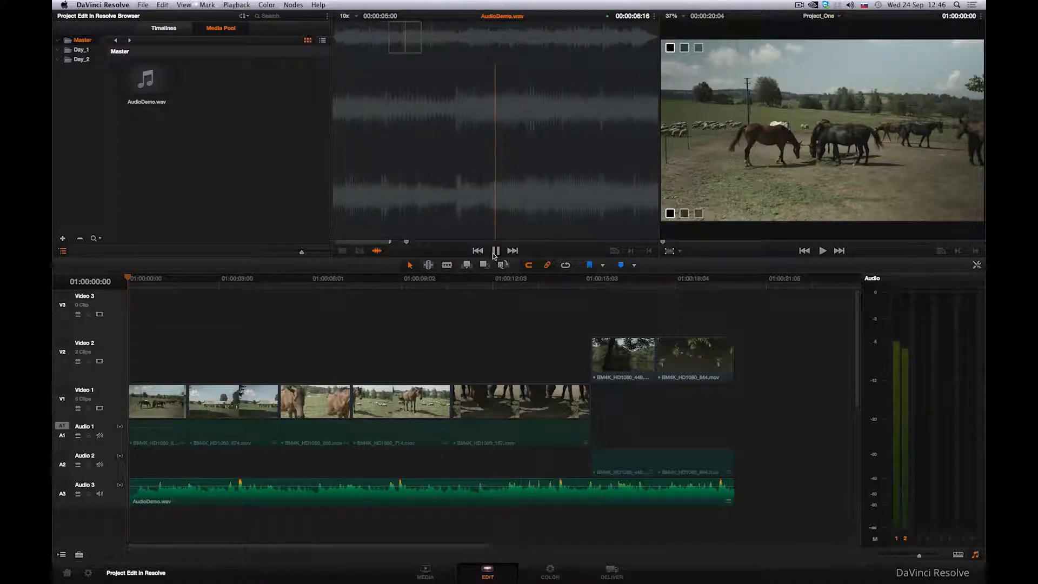
click(495, 251)
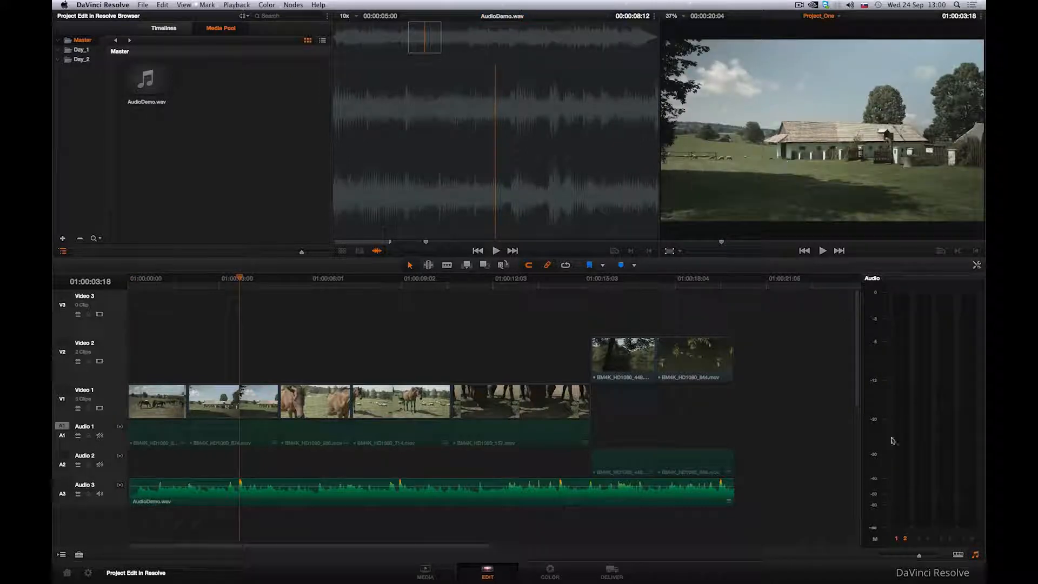
click(976, 554)
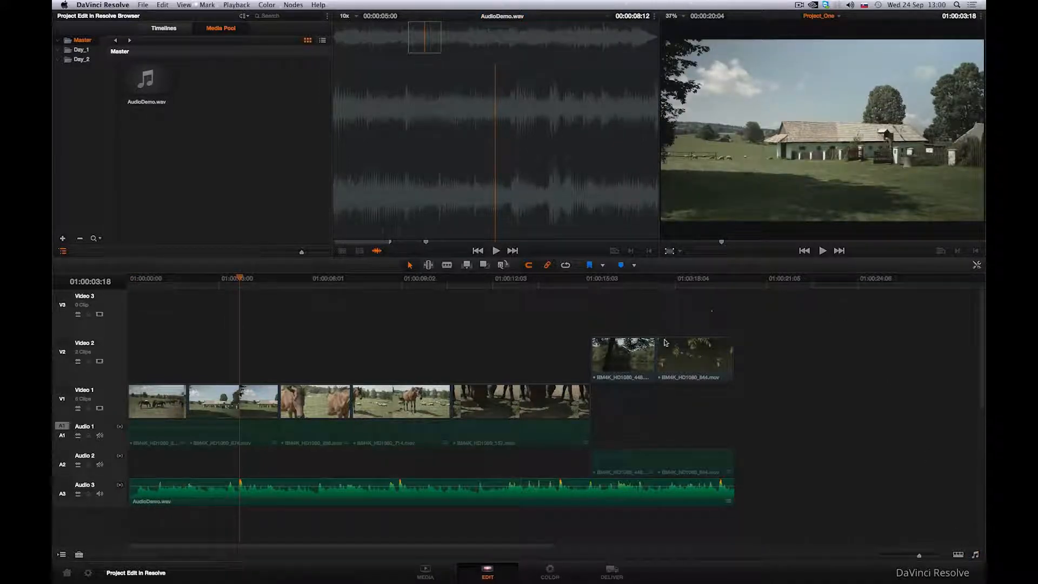
- Roll the cut between the two Video 2 clips slightly later and add a 6 frame Cross Dissolve to it
drag(657, 358, 660, 357)
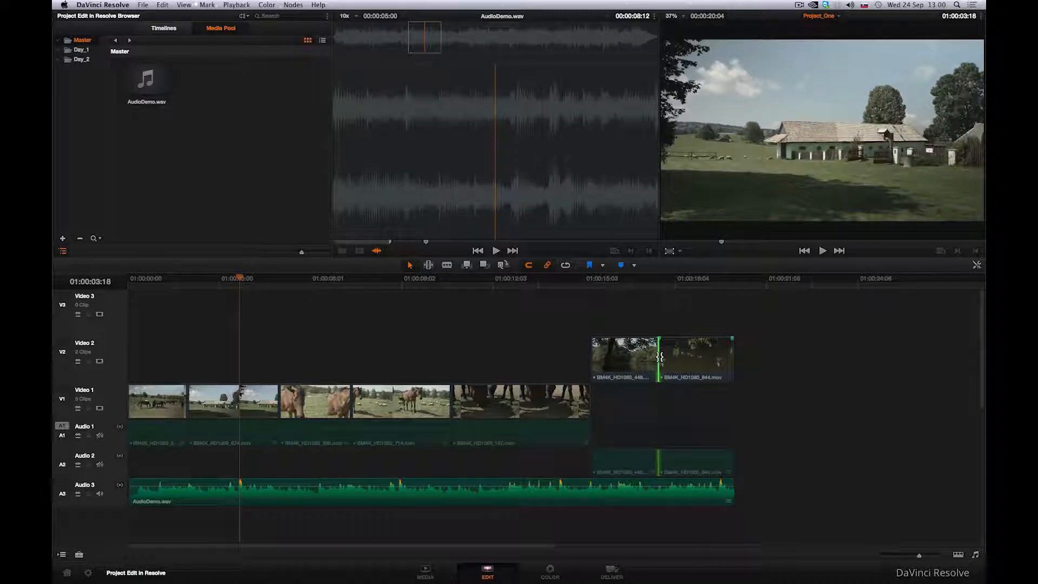
right_click(660, 356)
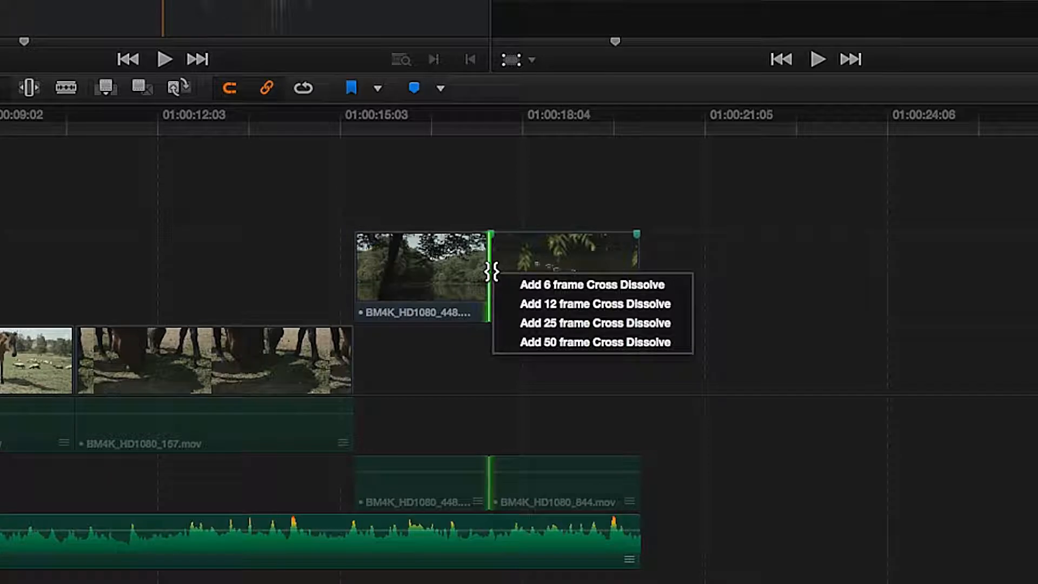
click(502, 284)
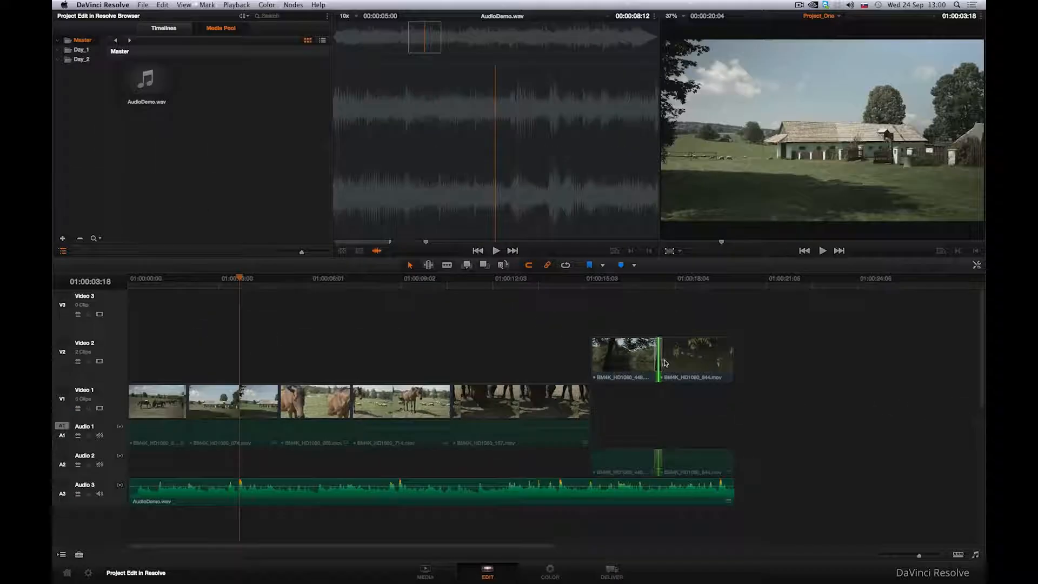
- Play the timeline from just before the cross dissolve on Video 2 to check the transition
click(651, 284)
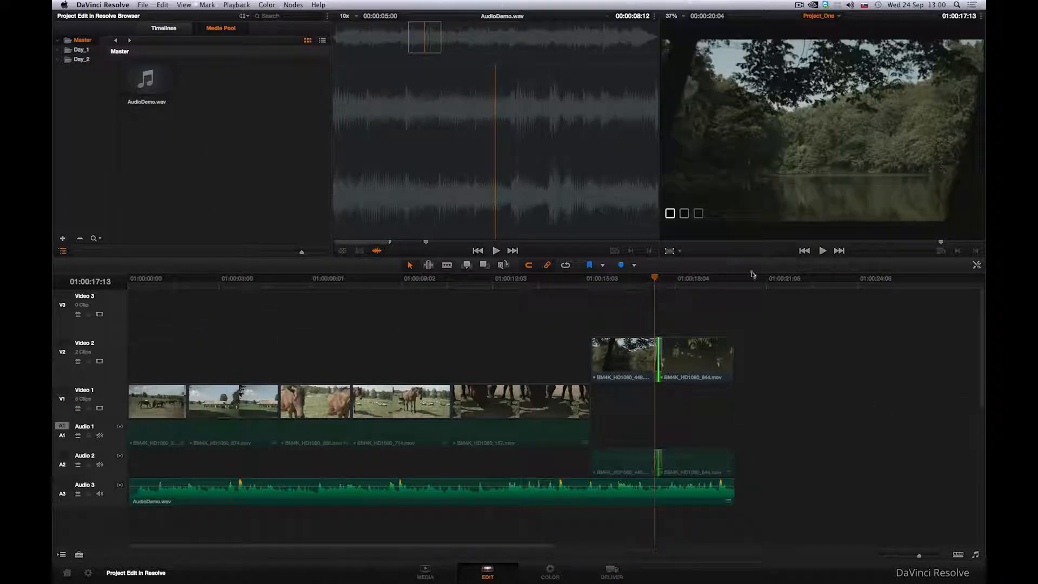
click(822, 250)
click(818, 252)
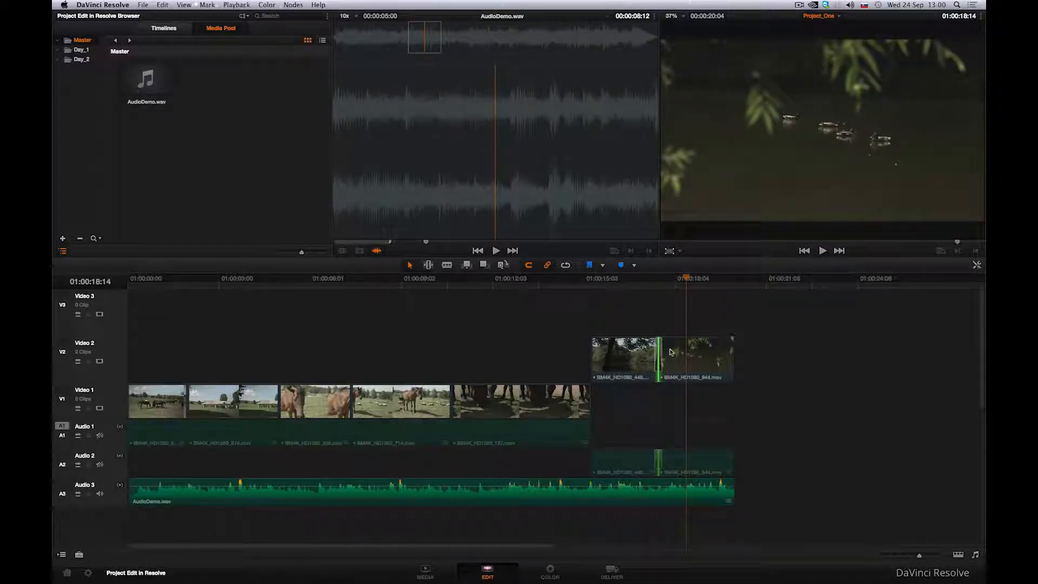
- Replace the cross dissolve between the two Video 2 clips with an Additive Dissolve from the Effects Library transitions
click(655, 352)
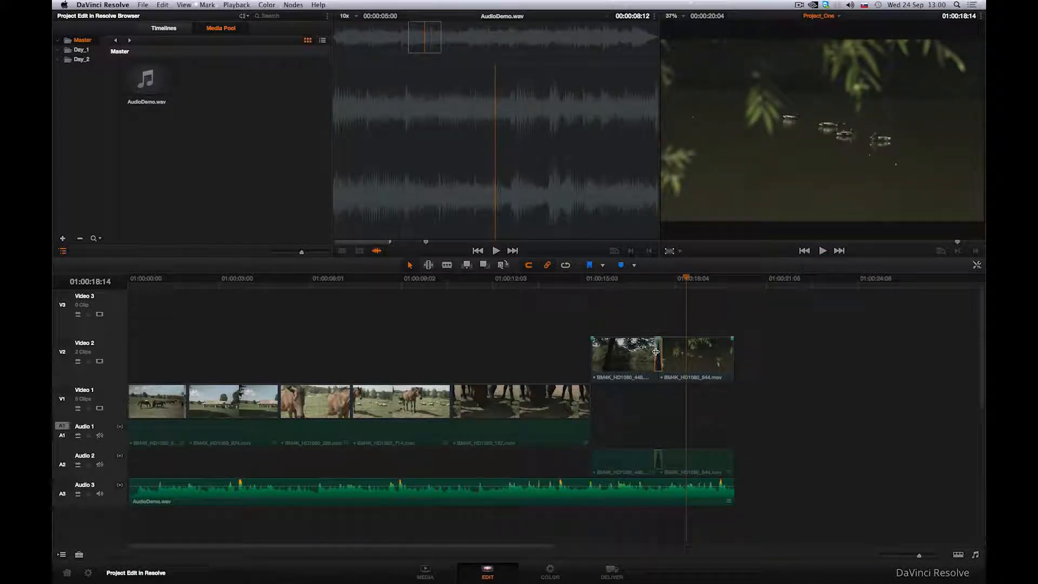
key(Delete)
click(78, 555)
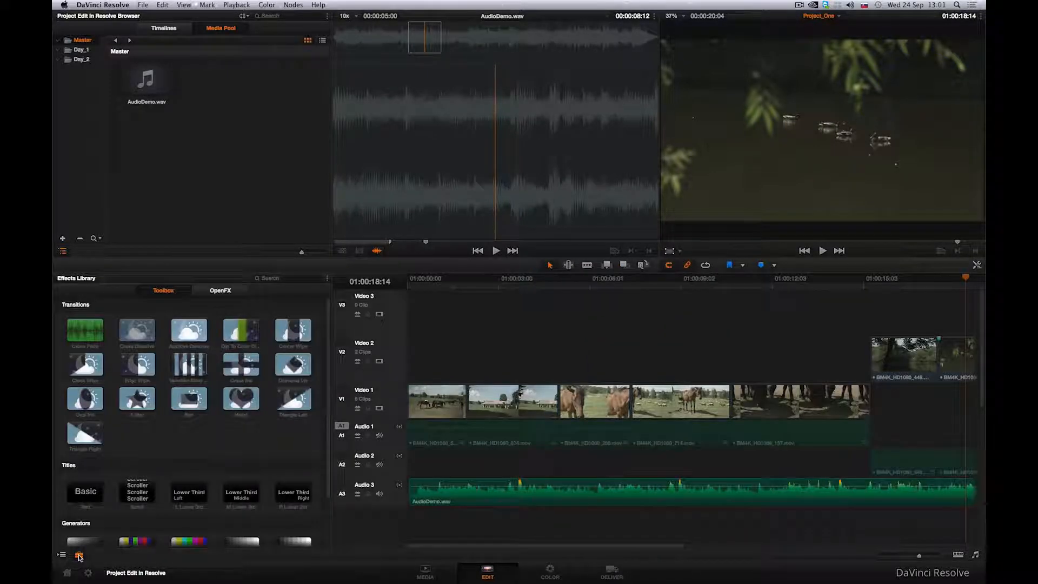
drag(427, 545, 526, 550)
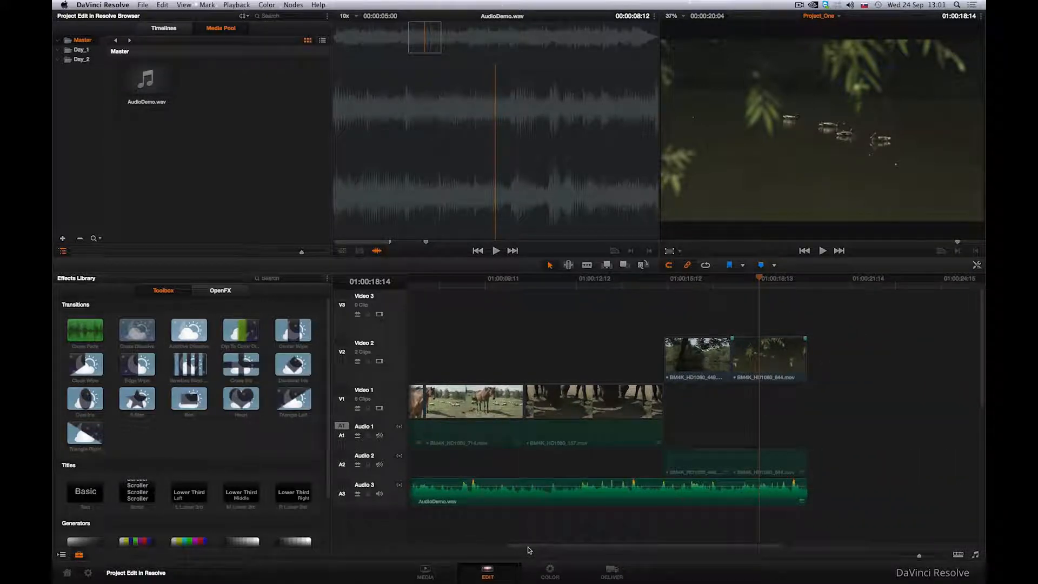
click(732, 364)
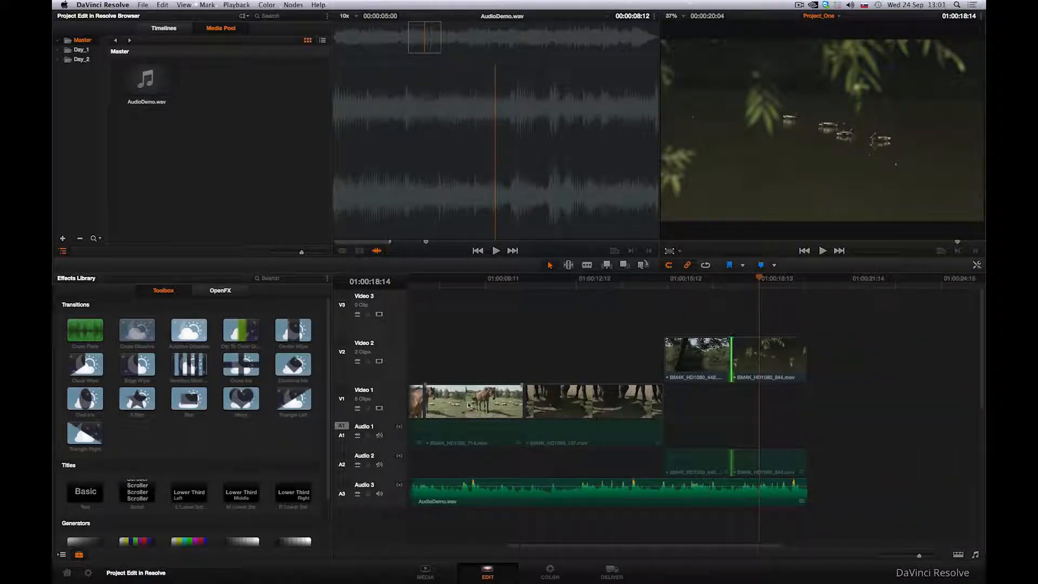
click(184, 336)
drag(186, 336, 730, 370)
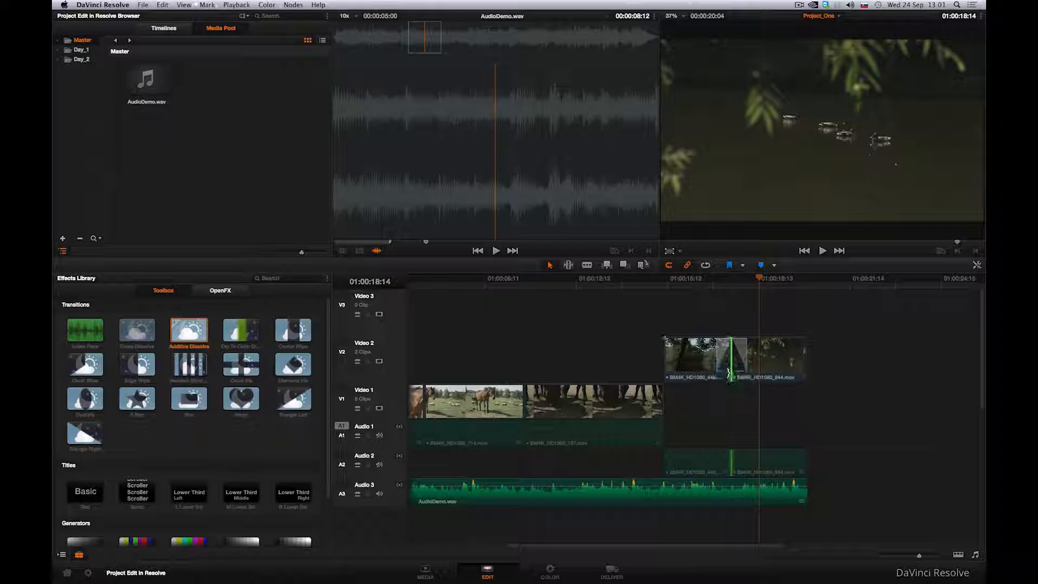
- Play the timeline across the Additive Dissolve between the two Video 2 clips to check it
click(701, 278)
click(822, 250)
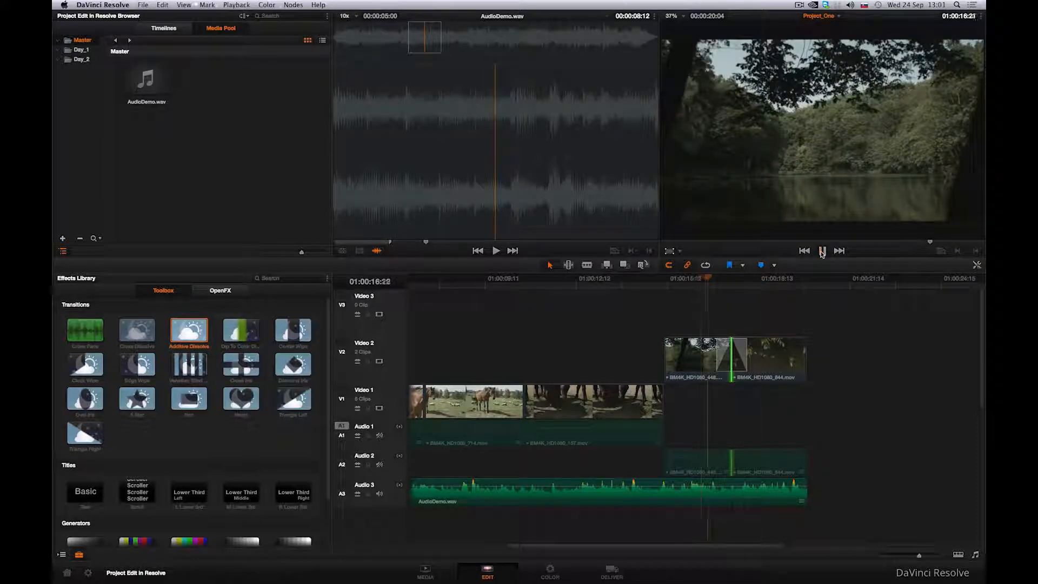
click(822, 250)
- Replace the Additive Dissolve between the two Video 2 clips with a Dip To Color Dissolve and play it back
click(722, 352)
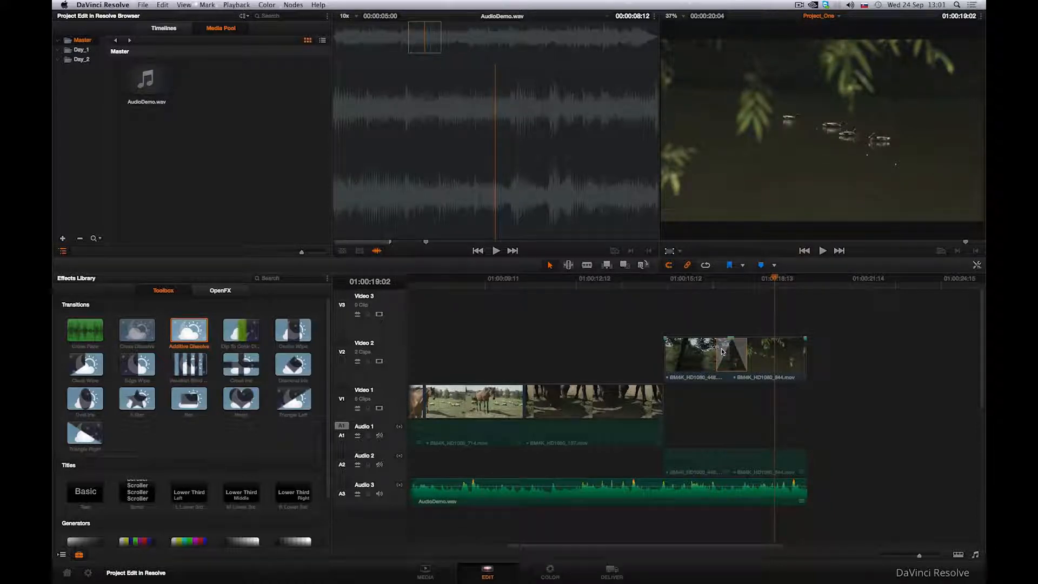
drag(240, 330, 722, 372)
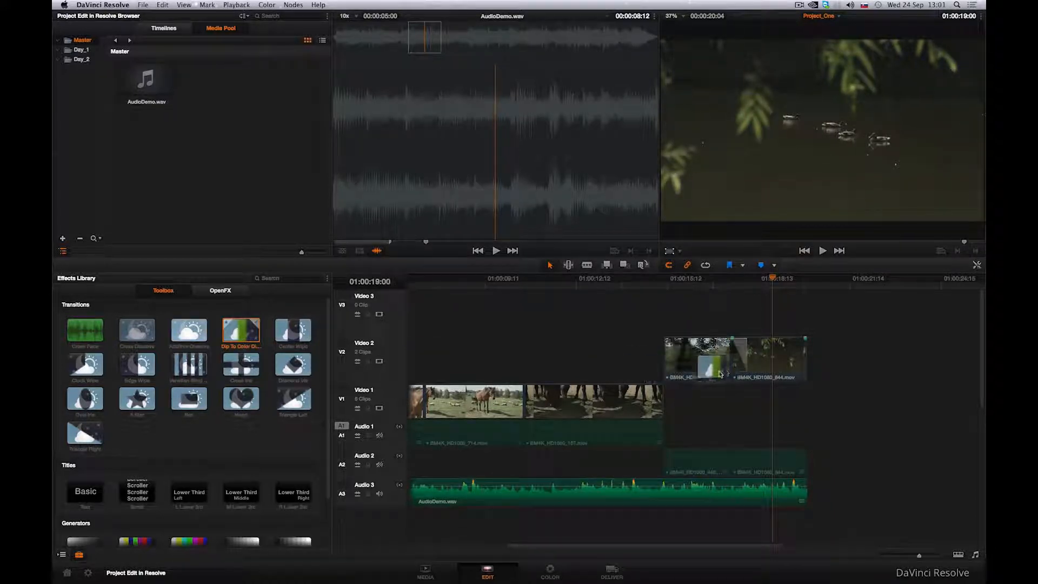
click(696, 277)
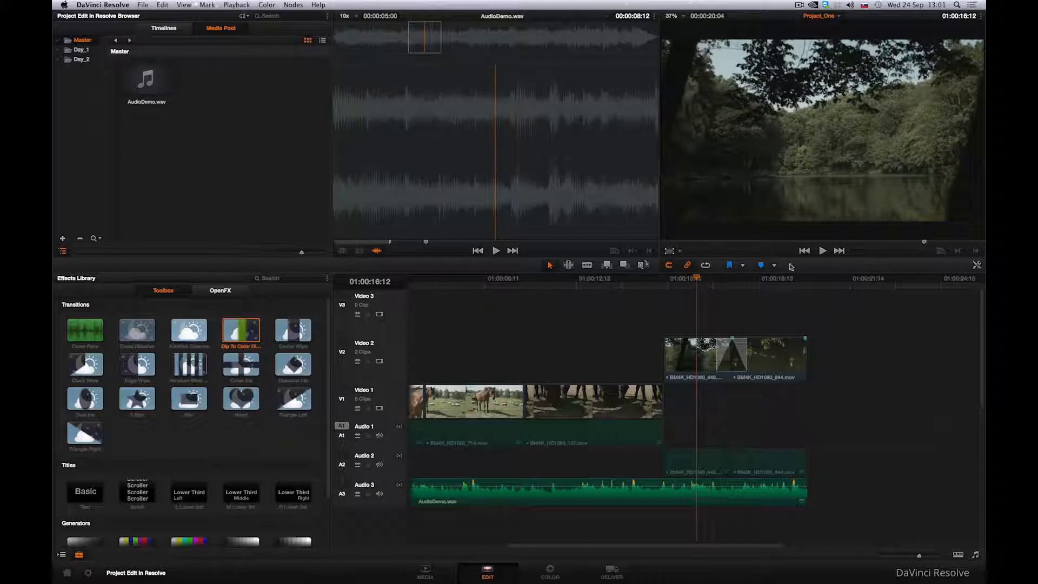
click(822, 251)
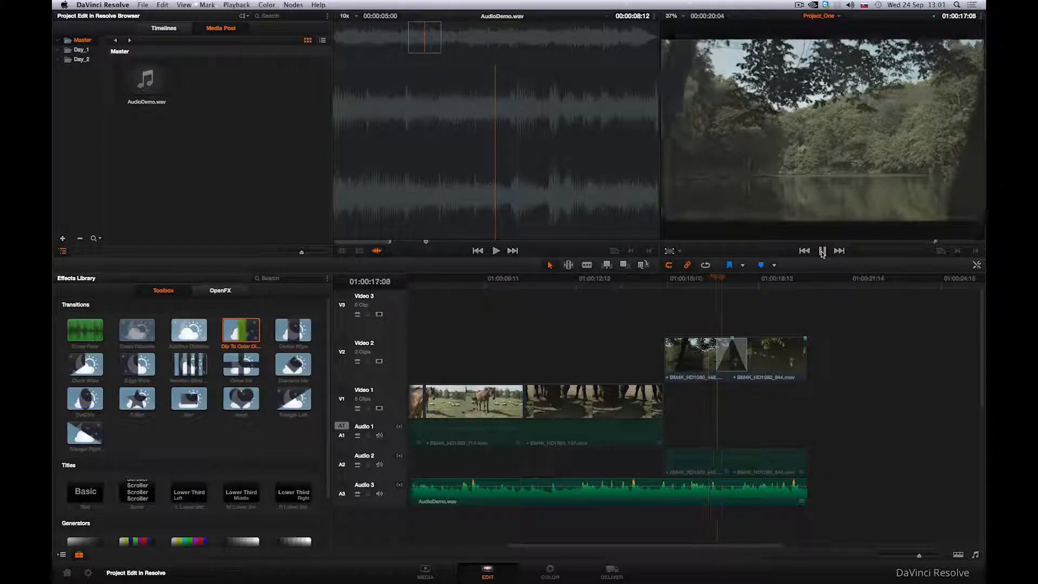
click(822, 251)
- Add a Basic Text title on Video 2 above the clip of the horse with sheep and show its Inspector settings
scroll(227, 357, down, 3)
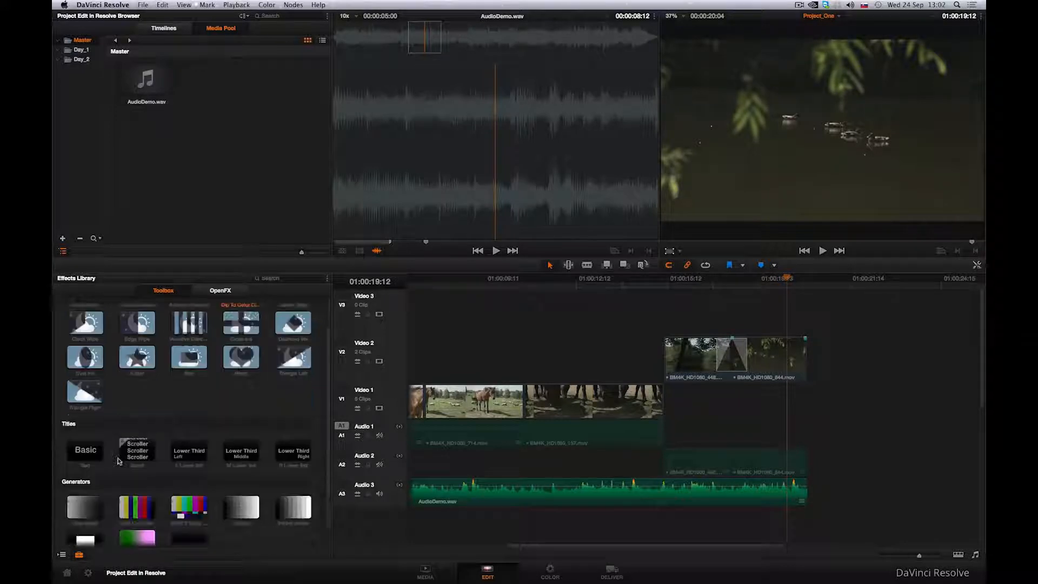
drag(84, 432, 506, 368)
click(506, 369)
click(977, 265)
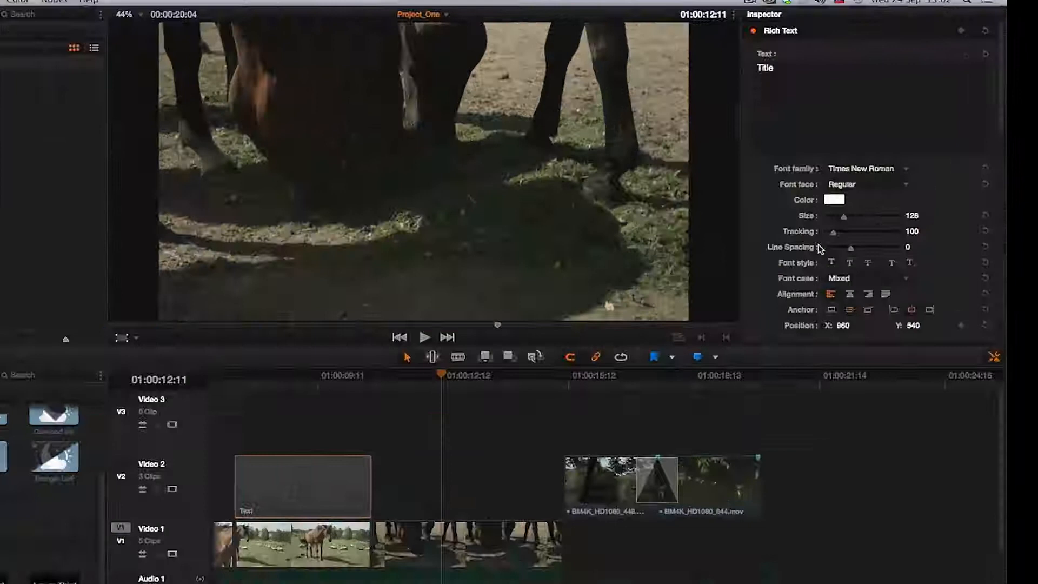
- Change the title's text to "Nice trip" and park the playhead on the title at 01:00:09:10
drag(824, 56, 798, 57)
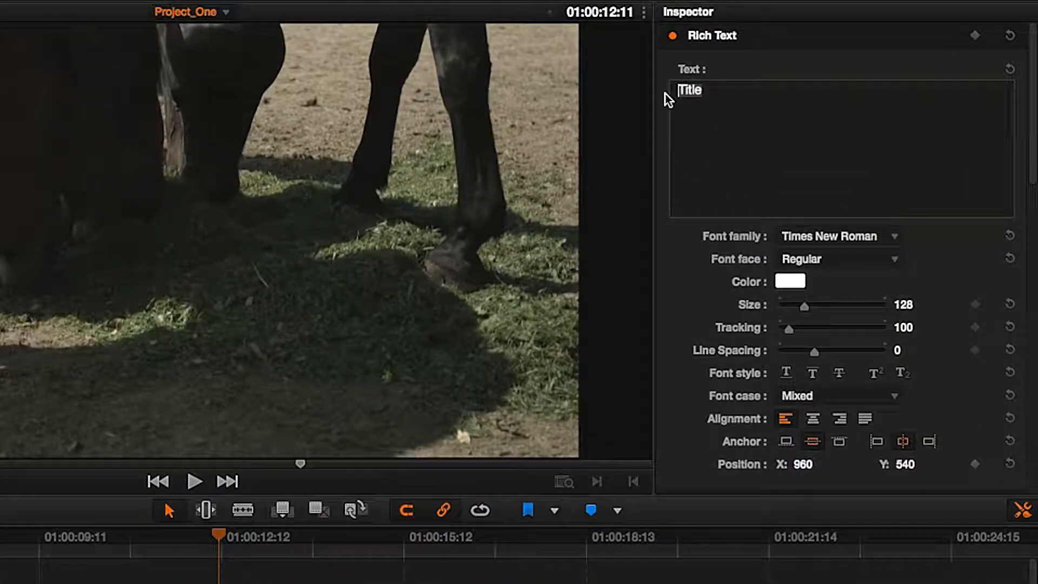
text(Nice trip)
click(34, 535)
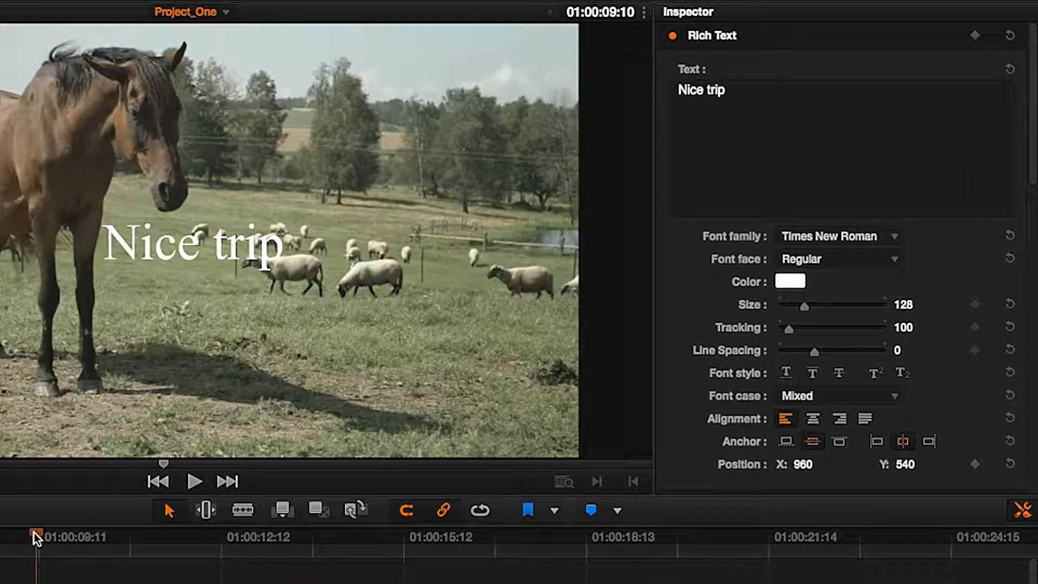
- Set the title's font family to Tahoma, its size to 235 and its X position to 655
click(891, 236)
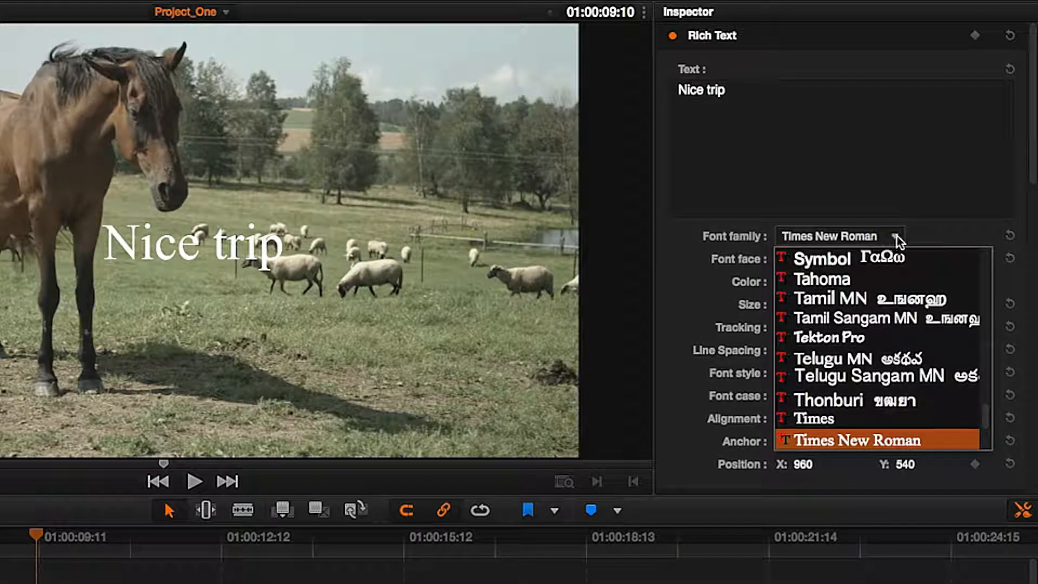
click(821, 279)
drag(812, 304, 825, 306)
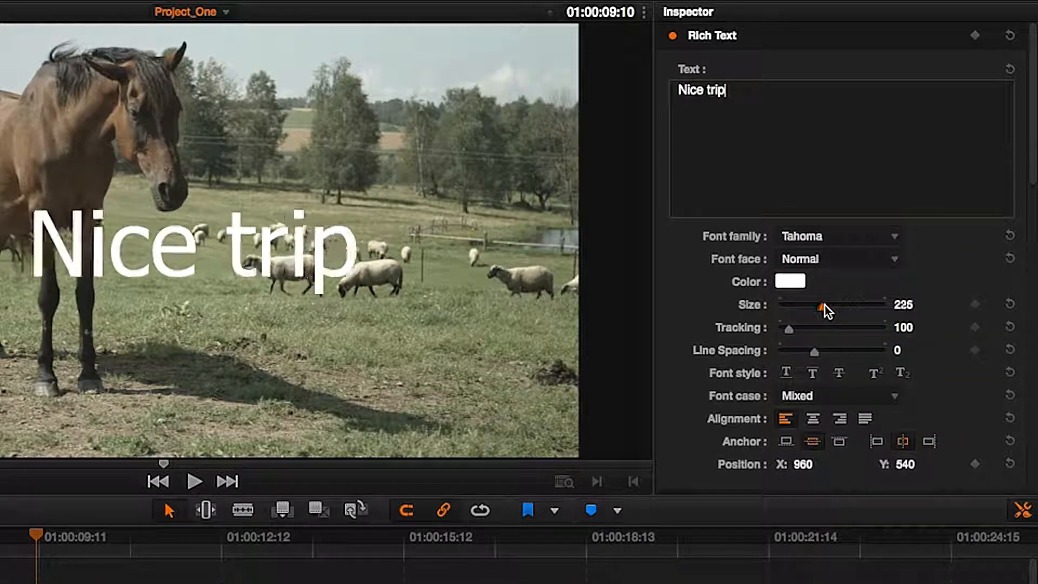
drag(802, 463, 818, 465)
drag(817, 466, 804, 466)
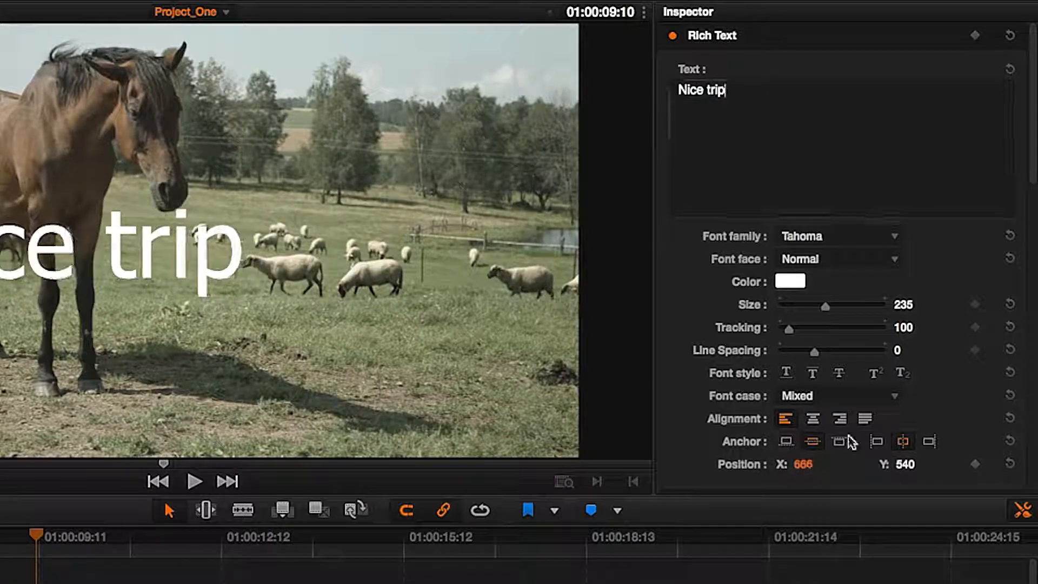
- Offset the title's drop shadow to about X 10, Y -12, increase its blur, and scrub the timeline to review
scroll(957, 257, down, 5)
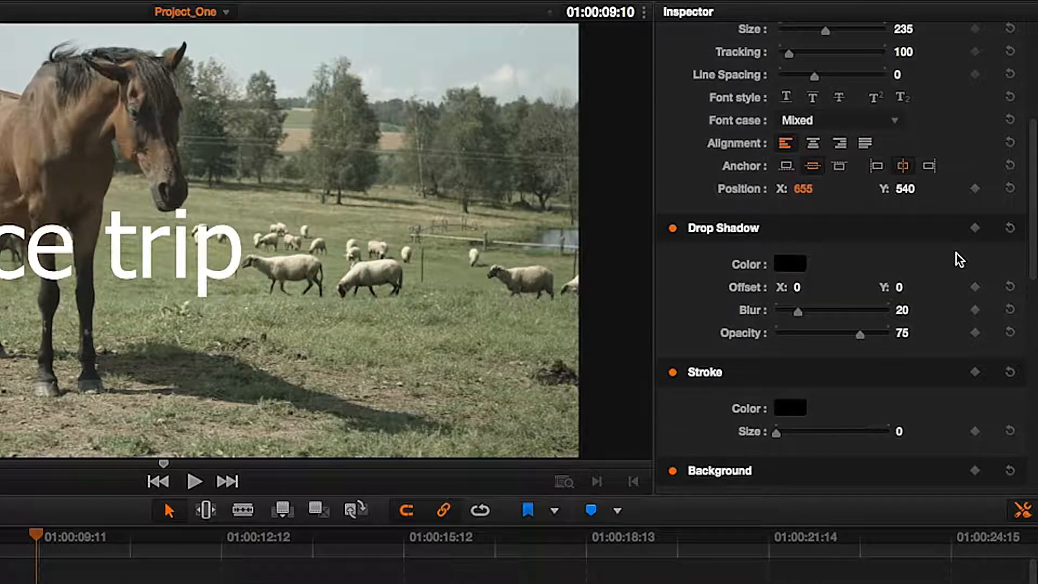
drag(798, 287, 827, 294)
drag(897, 288, 917, 289)
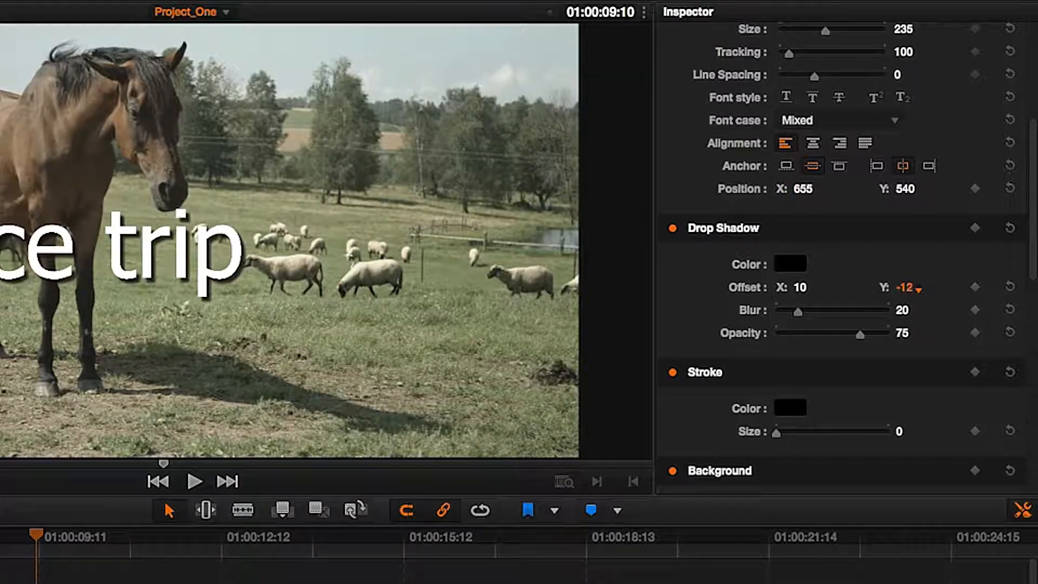
drag(798, 312, 831, 312)
drag(447, 279, 482, 279)
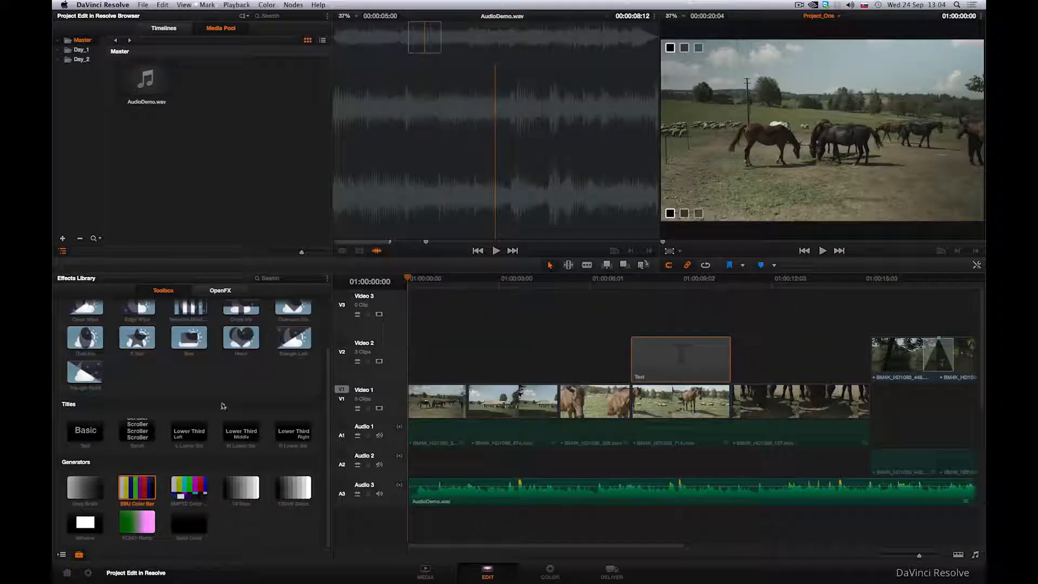
- Insert the EBU Color Bar generator at the start of the timeline, ahead of the first clip, and scrub through it
drag(136, 490, 909, 70)
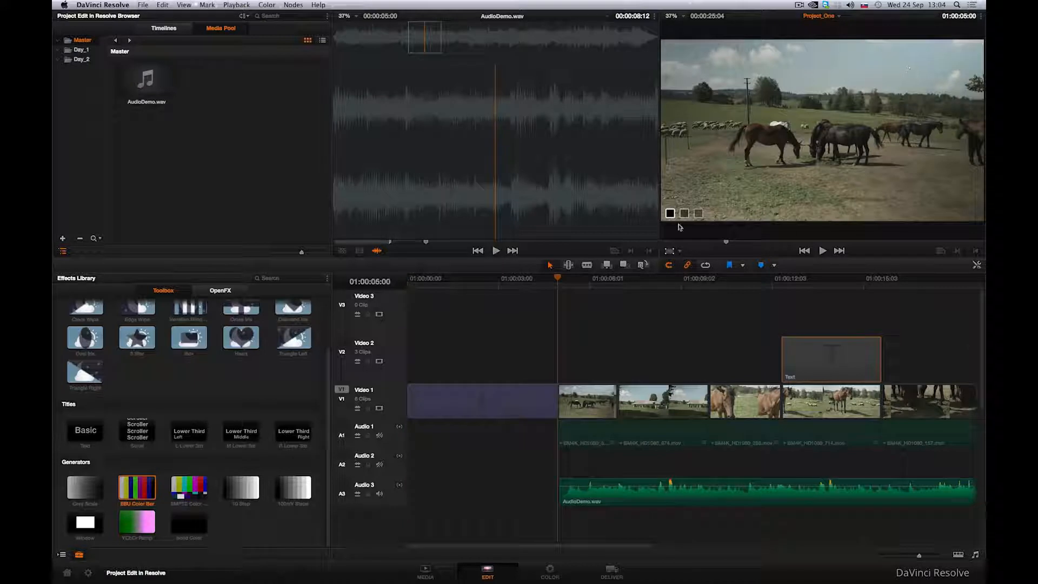
click(471, 279)
drag(472, 278, 498, 278)
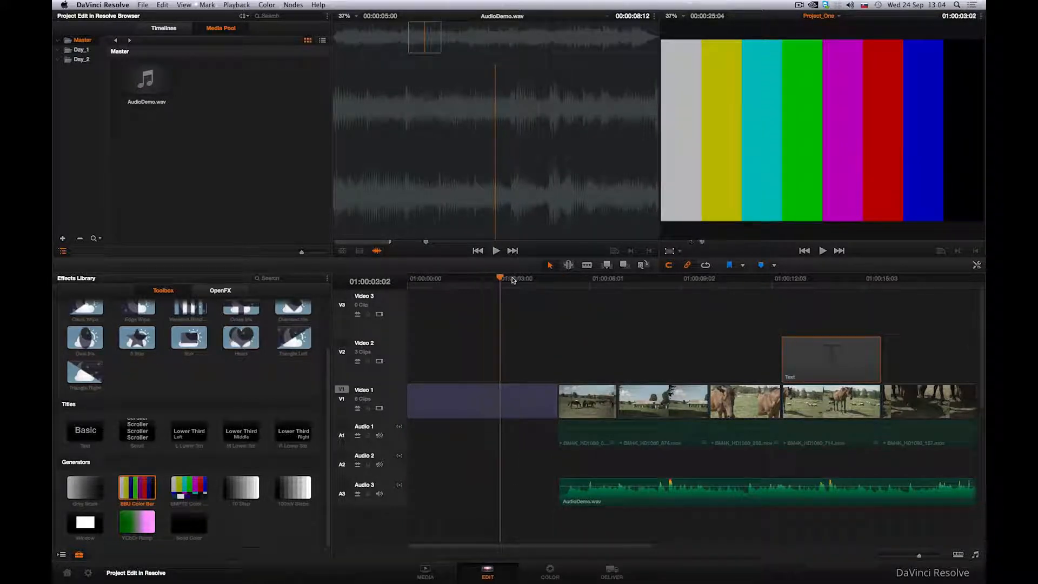
drag(498, 278, 524, 278)
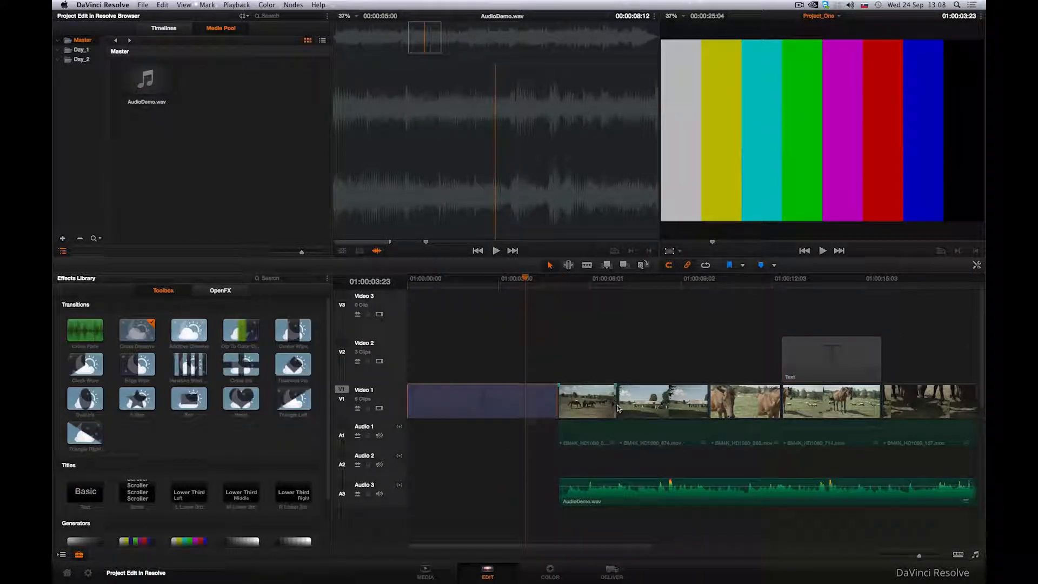
- Make Center Wipe the standard transition and bring up its duration choices at the cut between the first two horse clips
click(619, 400)
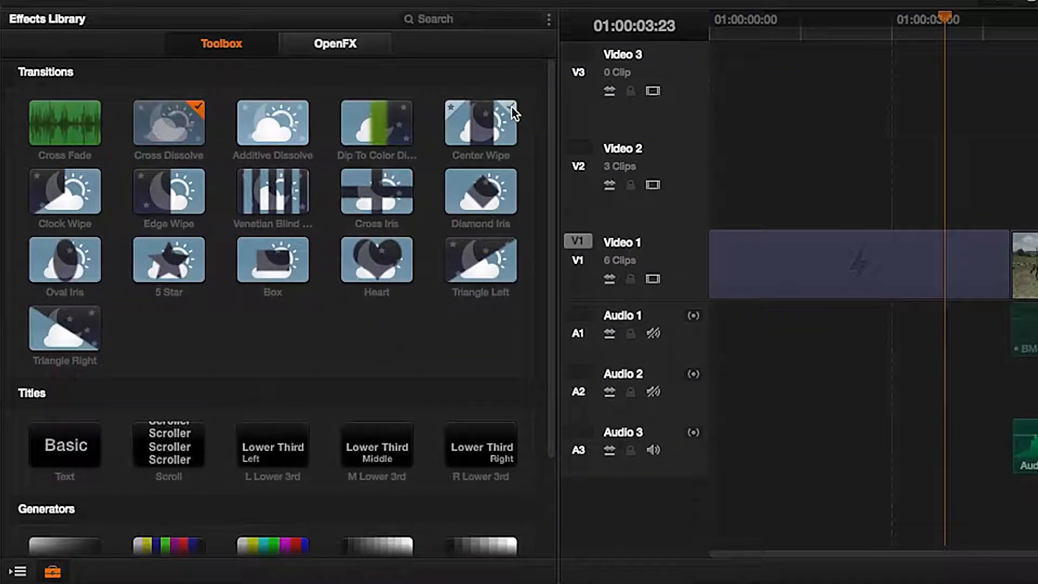
click(360, 268)
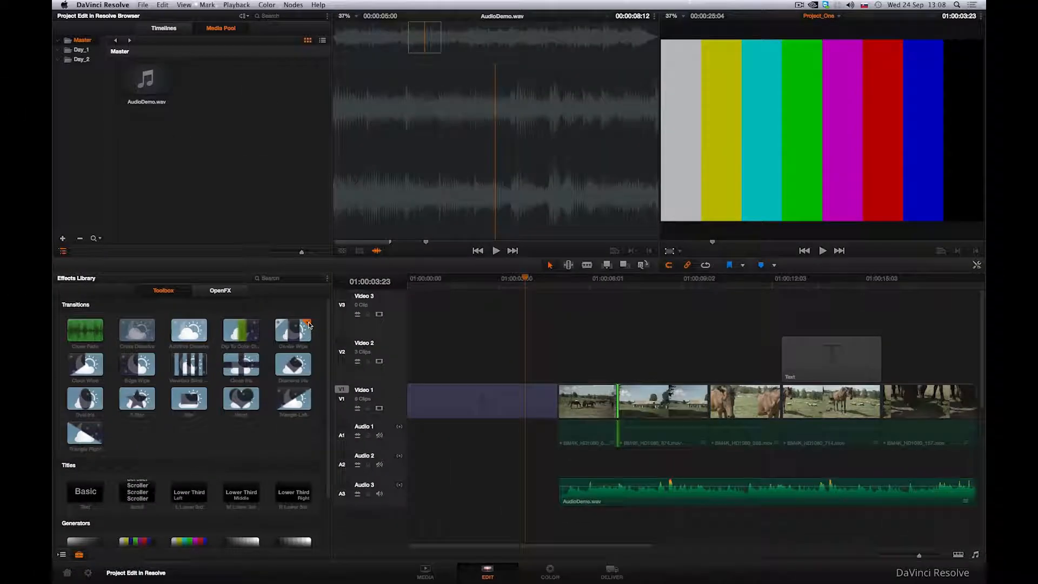
right_click(618, 395)
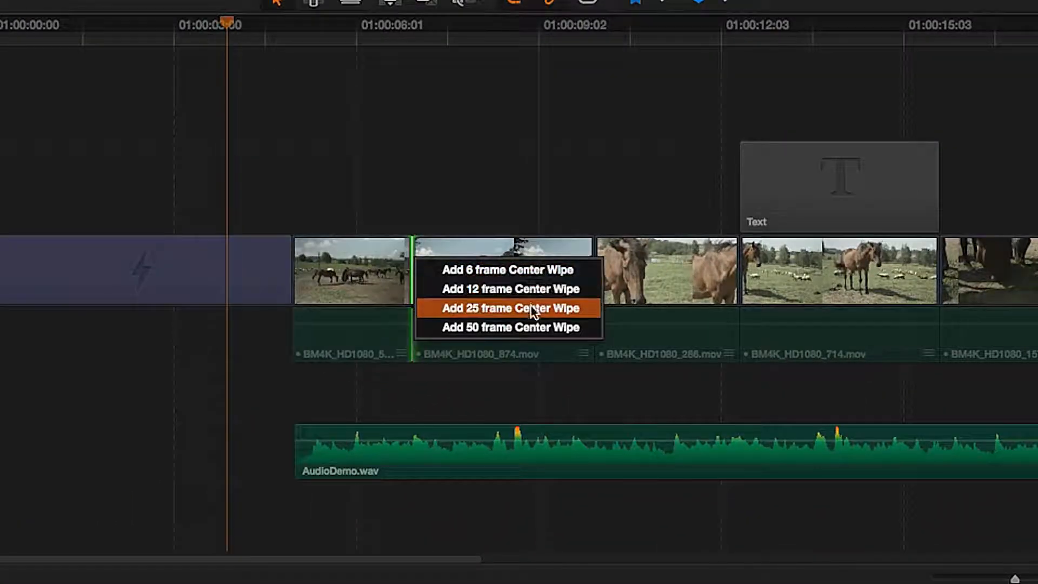
- View the project on the Color page and go on to the Deliver page
click(551, 571)
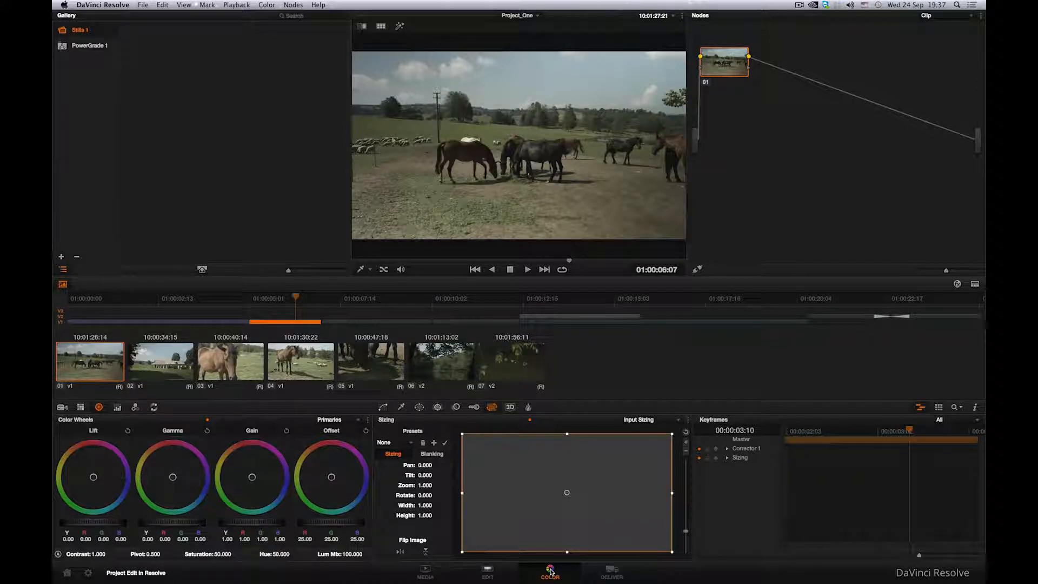
click(599, 574)
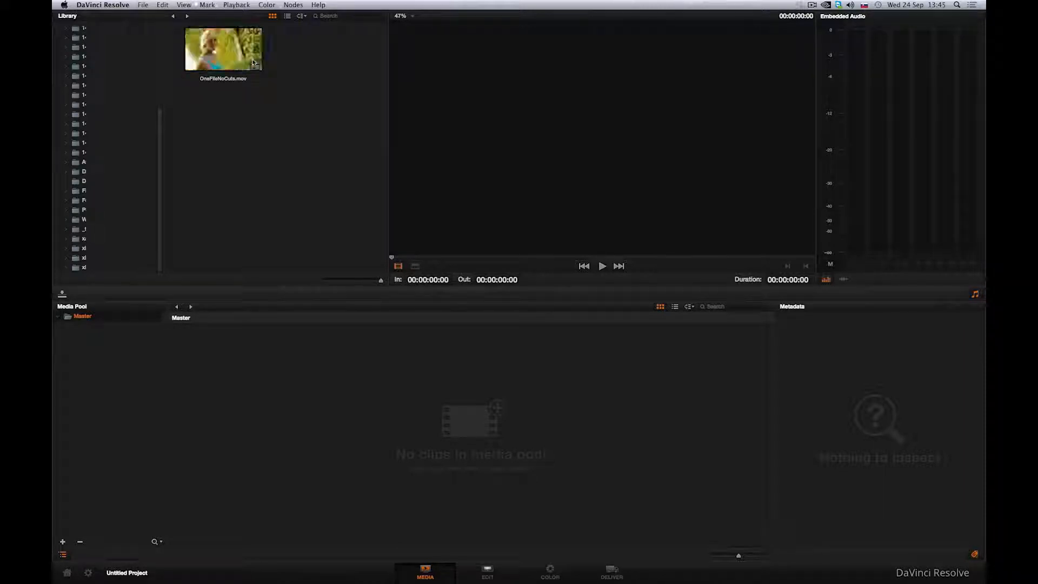
- Preview OneFileNoCuts.mov in the library and create Timeline 1 from it, starting at 01:00:00:00 with Empty Timeline turned off
double_click(191, 66)
mouse_move(396, 258)
mouse_down()
mouse_move(807, 278)
mouse_move(403, 270)
mouse_up()
click(488, 573)
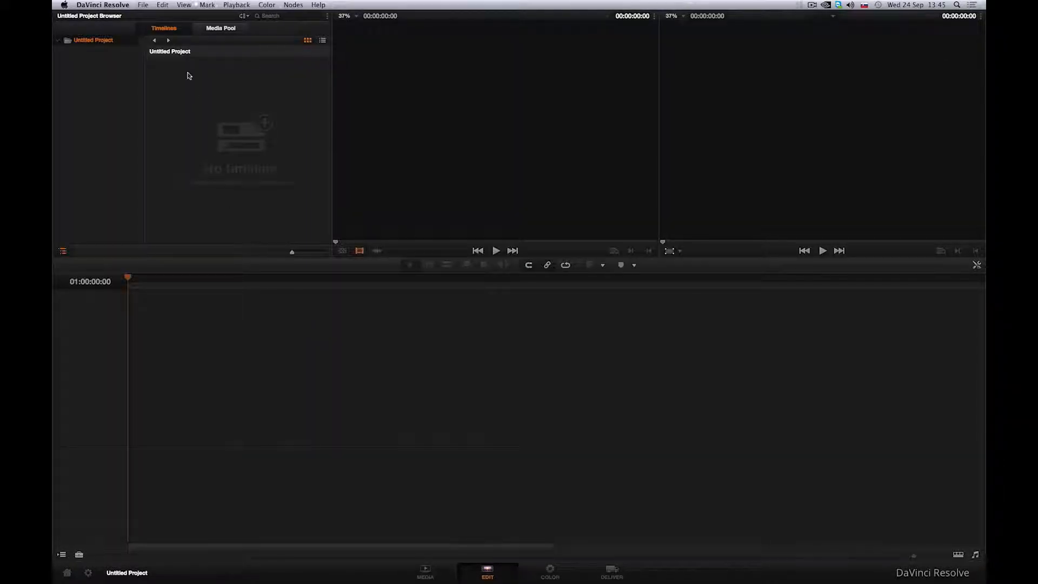
right_click(165, 89)
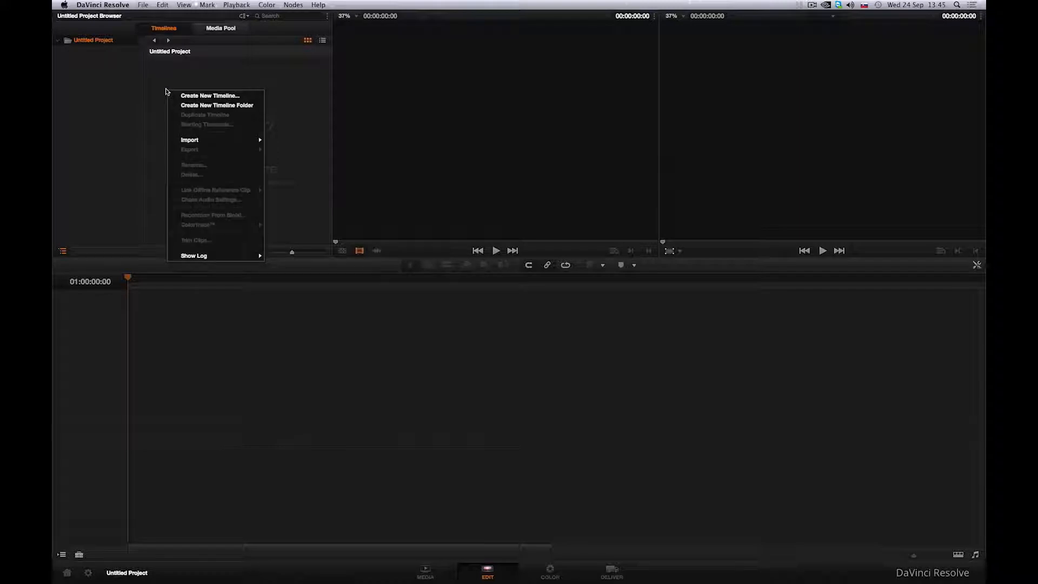
click(167, 96)
click(493, 303)
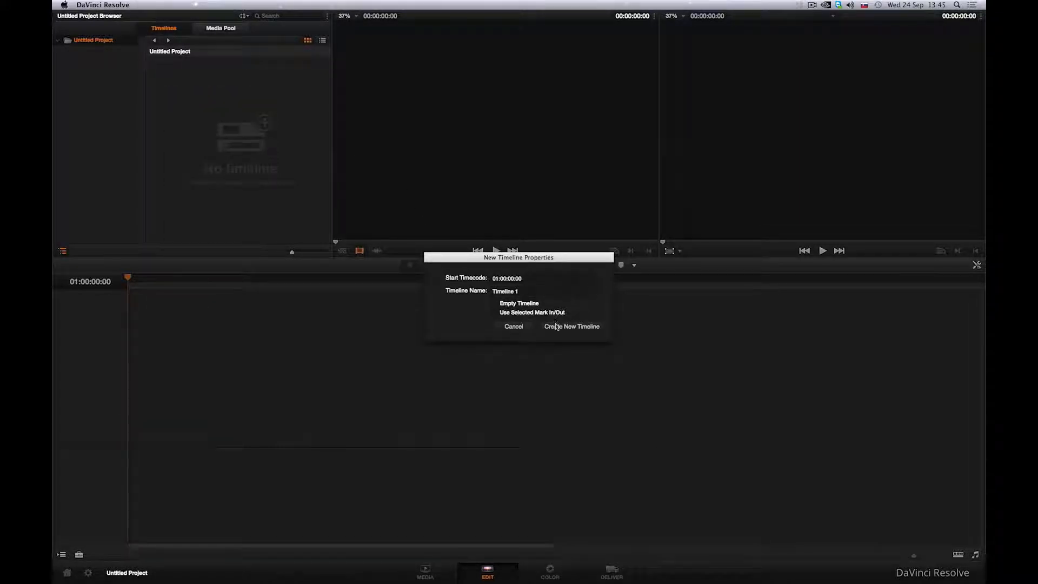
click(556, 326)
- Scrub the start of Timeline 1, check how its clip appears on the Color page, and return to editing
mouse_move(140, 280)
mouse_down()
mouse_move(389, 284)
mouse_move(138, 295)
mouse_up()
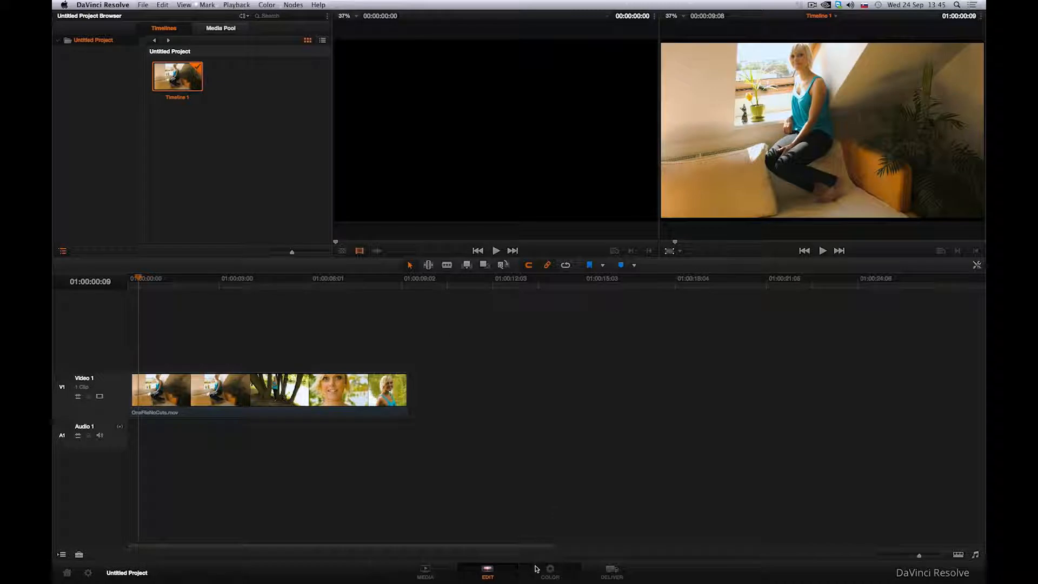
click(539, 570)
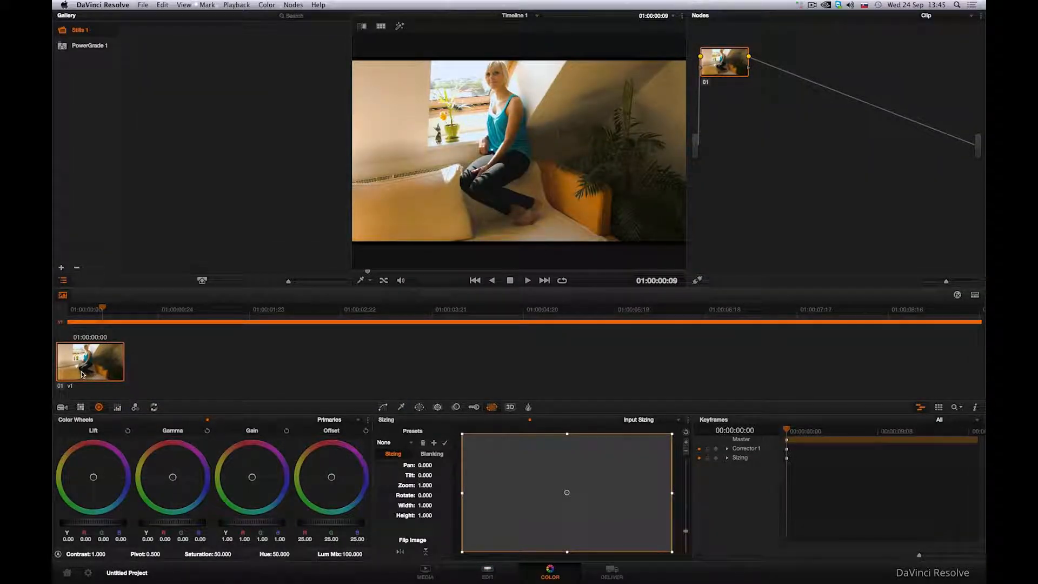
click(485, 573)
- Razor the OneFileNoCuts.mov clip at the scene change at 01:00:02:02 and scrub back around the cut
drag(151, 280, 191, 280)
click(447, 265)
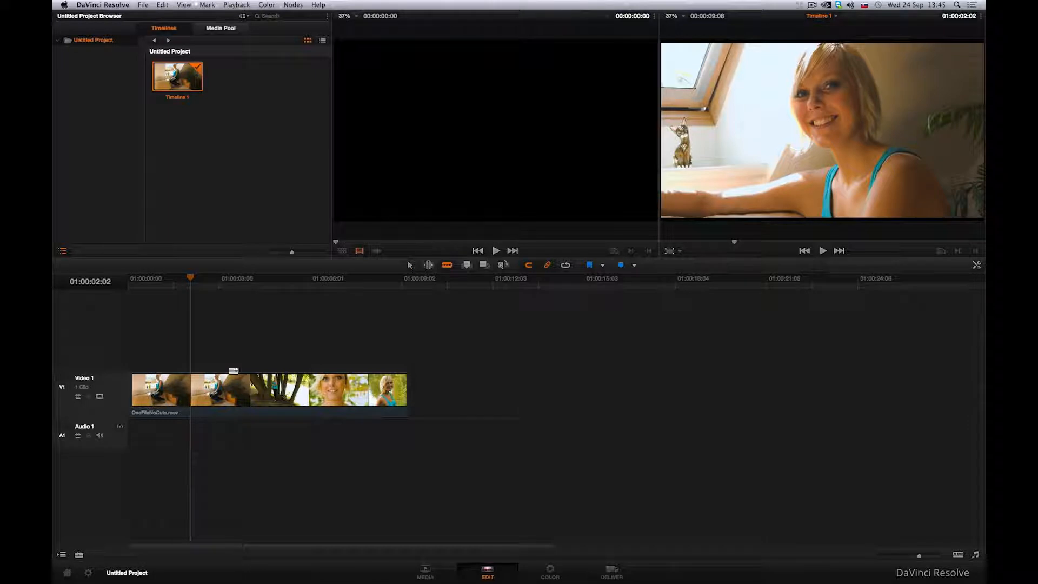
click(192, 392)
drag(209, 280, 157, 279)
key(Left)
key(Left)
- Make three more razor cuts along the remaining OneFileNoCuts.mov clip and show the separate clips on the Color page
click(236, 392)
click(291, 389)
click(359, 390)
click(375, 279)
click(550, 570)
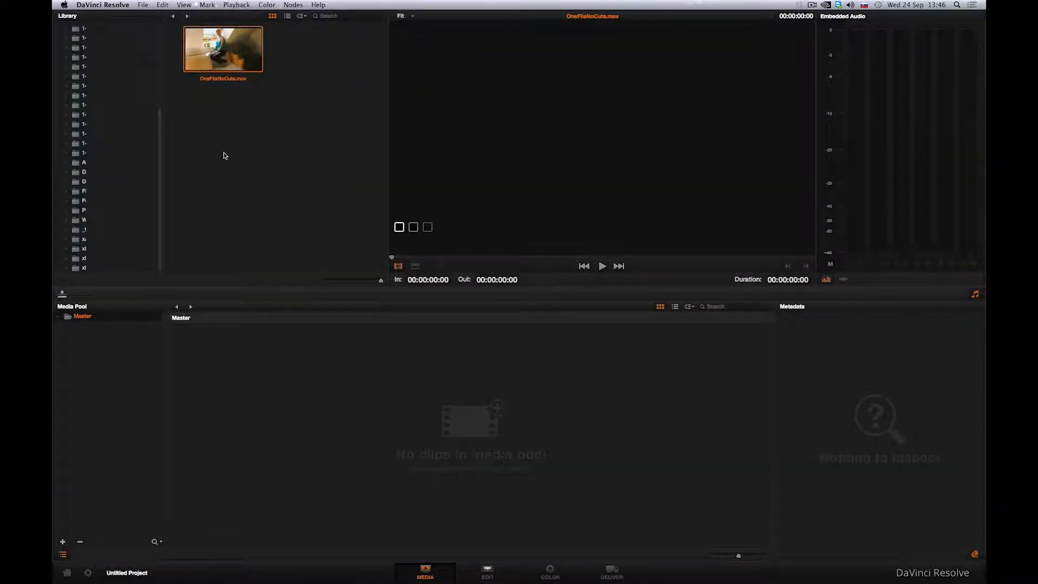
- Run Scene Cut Detection on OneFileNoCuts.mov from the media library
right_click(193, 57)
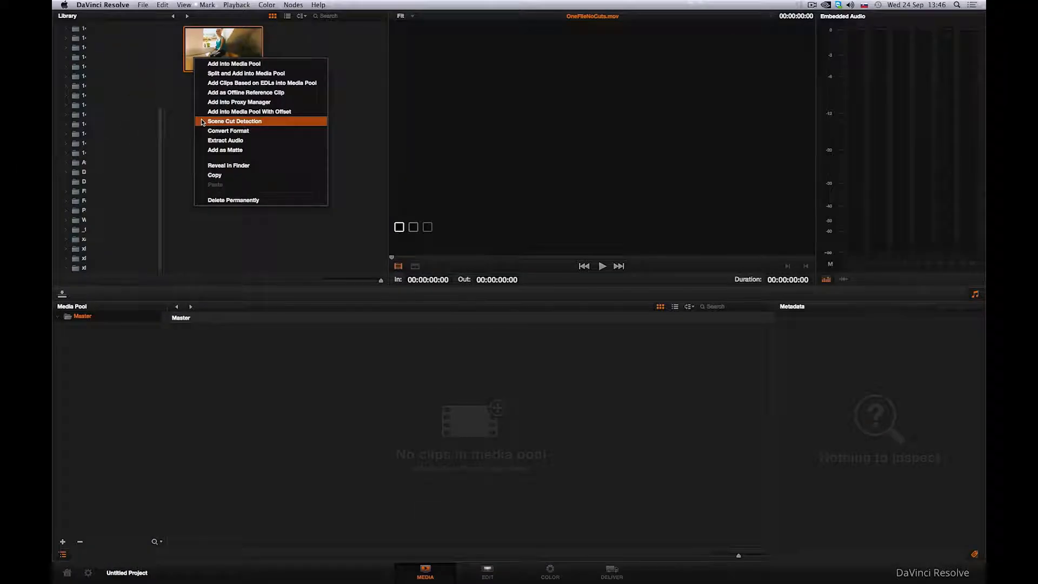
click(202, 122)
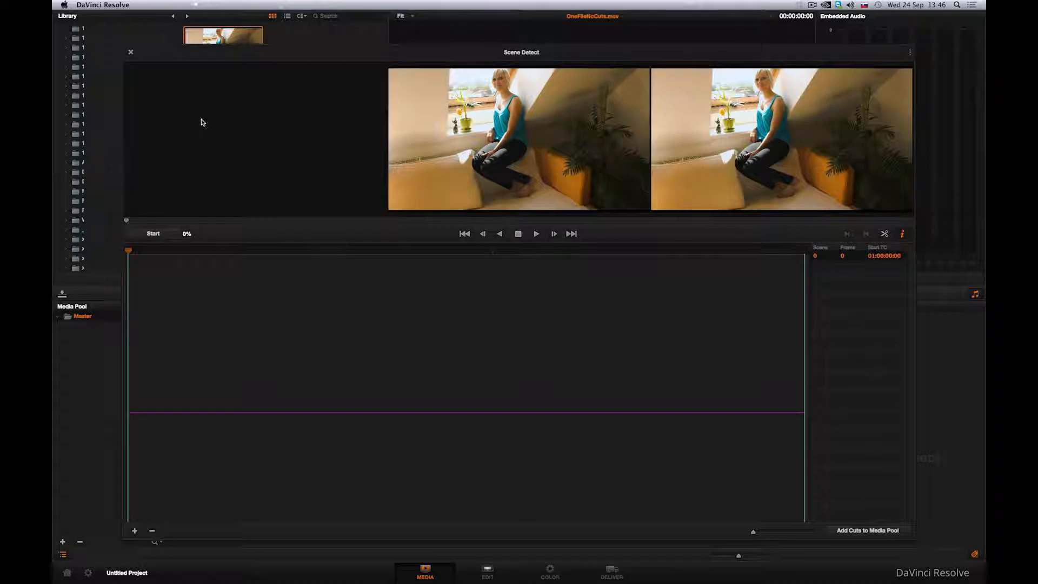
click(162, 236)
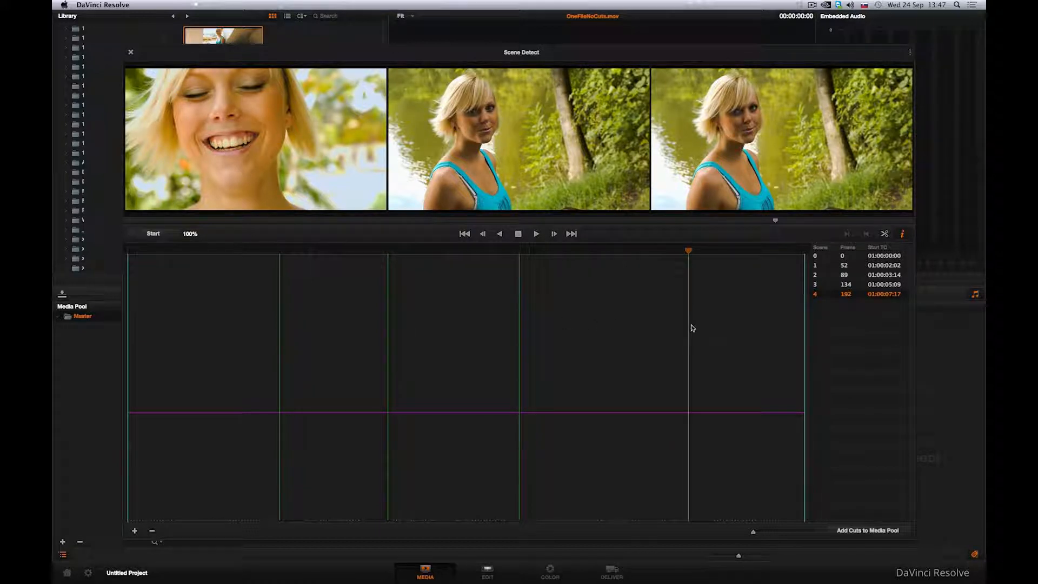
- Step through scenes 0 to 4 in the Scene Detect list to check each detected cut's frames
click(819, 257)
click(819, 265)
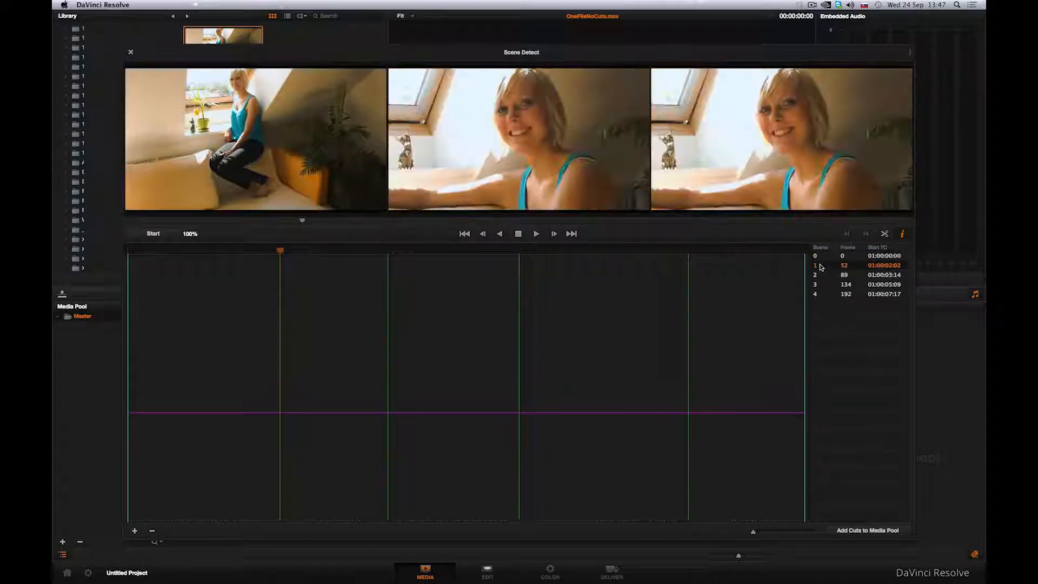
click(820, 274)
click(820, 284)
click(819, 295)
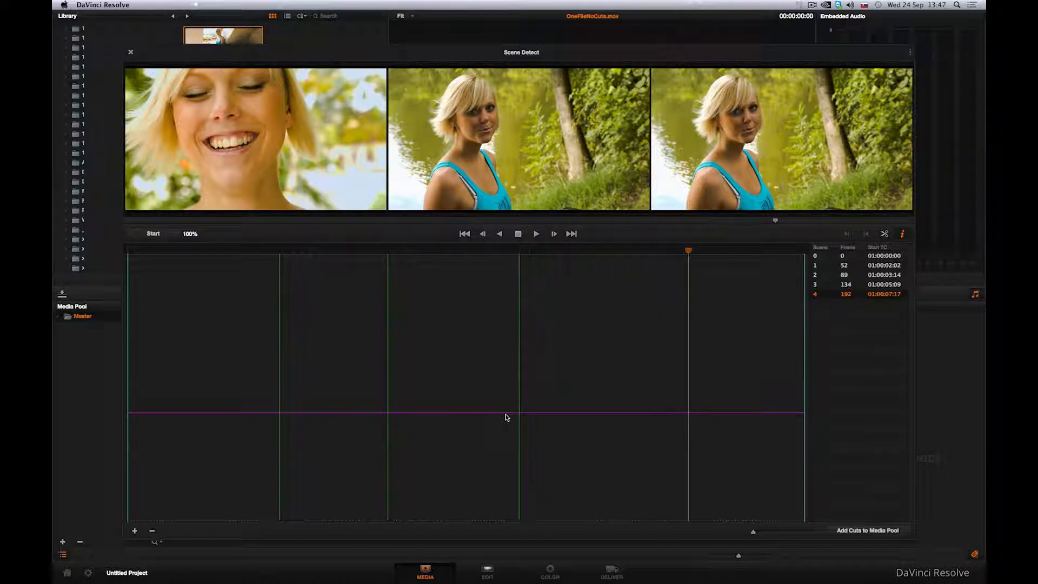
- Raise the scene detection threshold slightly, add the detected OneFileNoCuts.mov cuts to the media pool and close Scene Detect
mouse_move(506, 417)
mouse_down()
mouse_move(507, 371)
mouse_move(502, 397)
mouse_up()
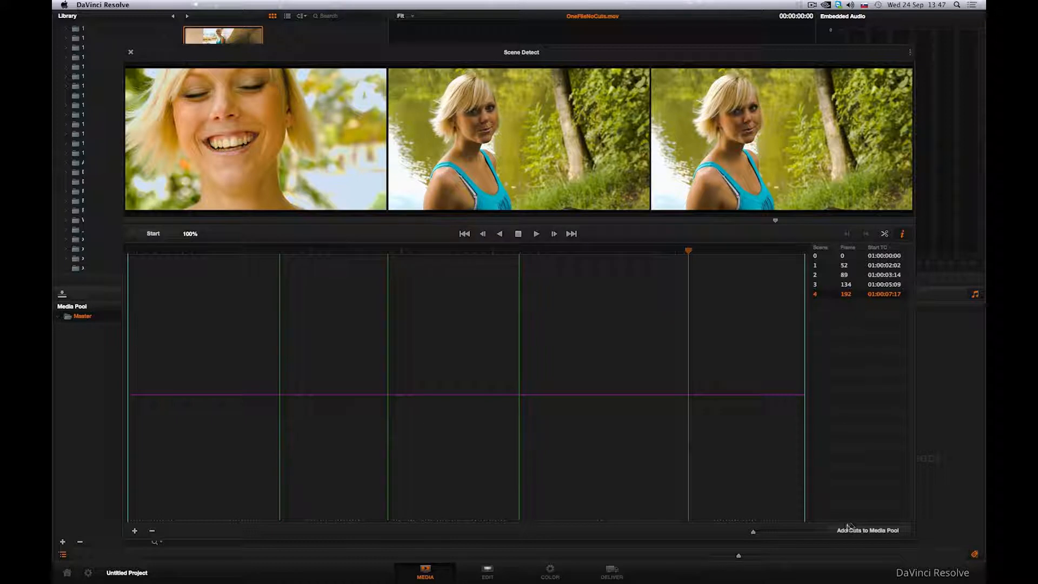
click(130, 53)
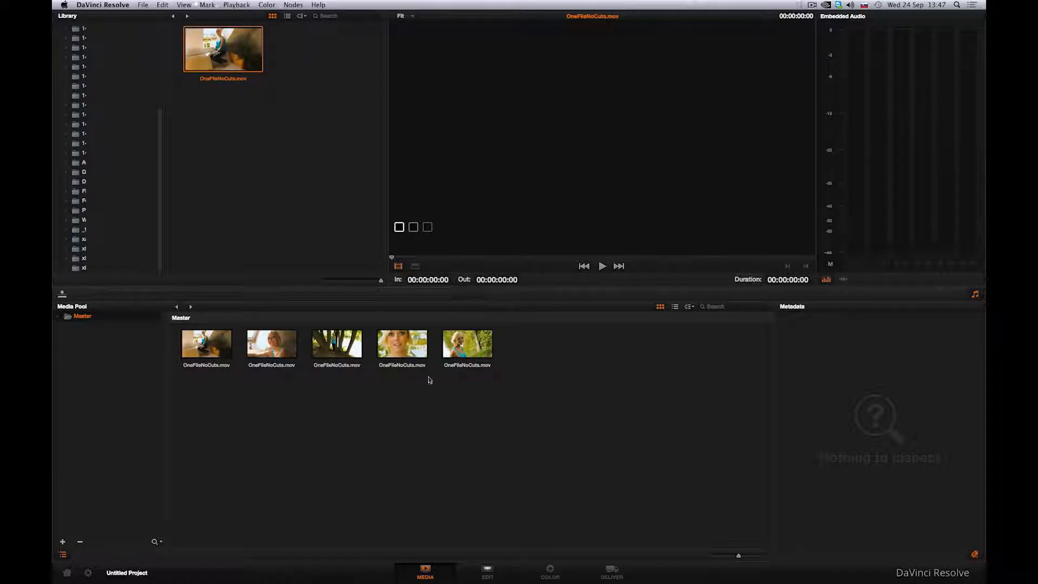
- Create a new timeline containing all the scene clips from the media pool and show its separate clips on the Color page
click(481, 579)
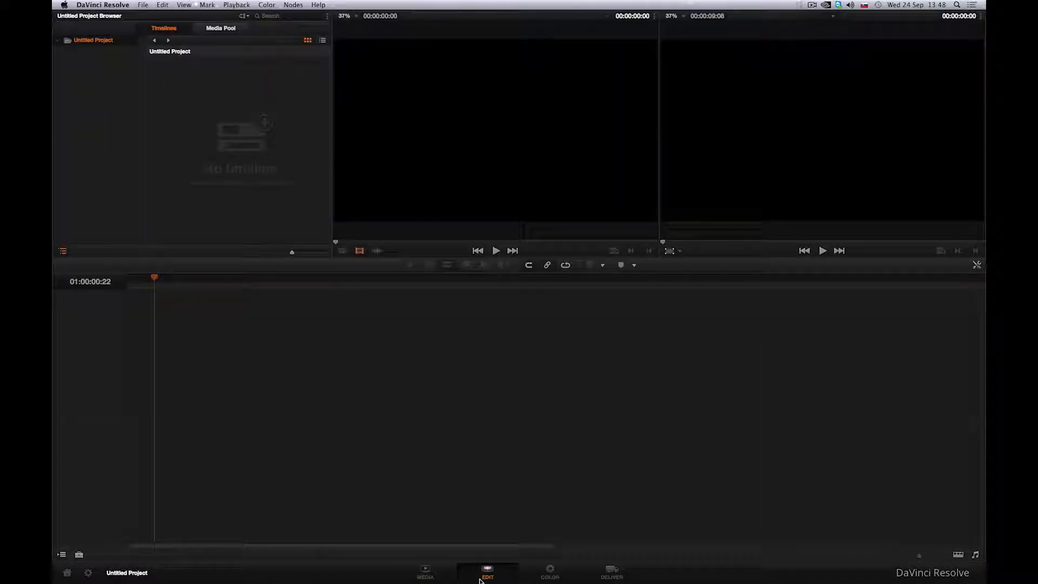
right_click(183, 126)
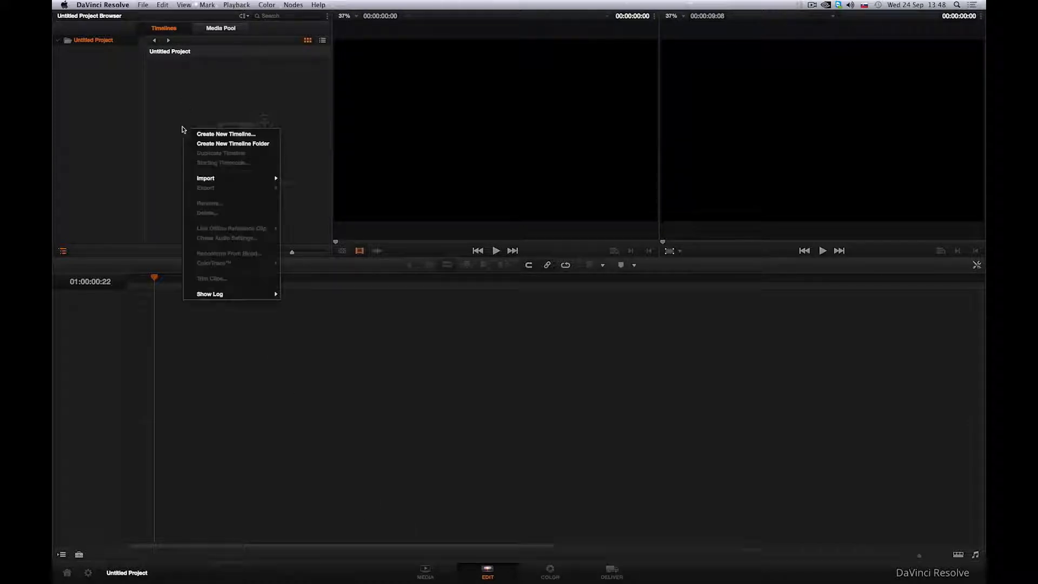
click(189, 134)
click(494, 304)
click(549, 327)
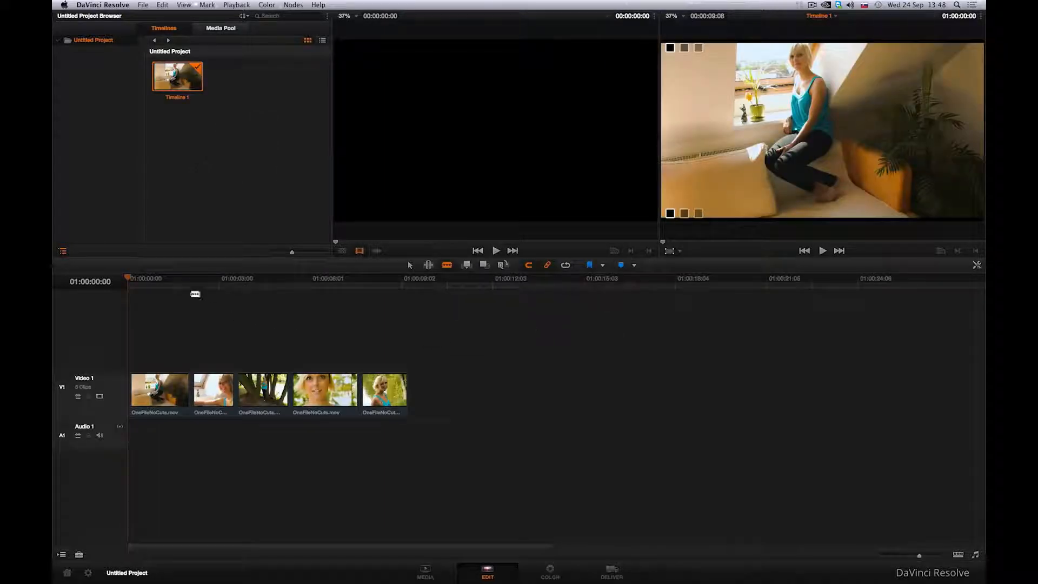
mouse_move(145, 278)
mouse_down()
mouse_move(366, 286)
mouse_move(232, 294)
mouse_move(154, 280)
mouse_up()
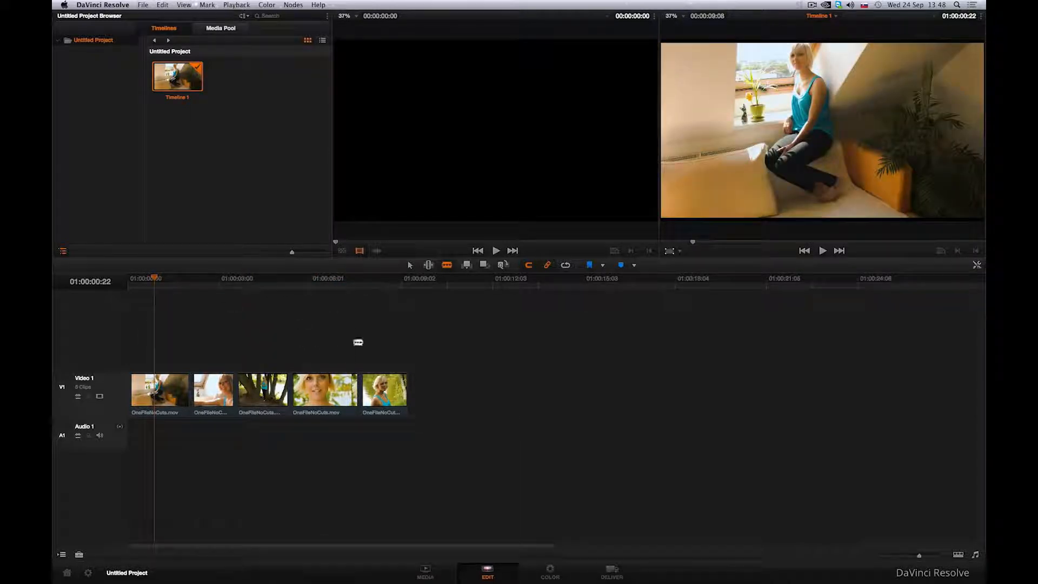
click(550, 572)
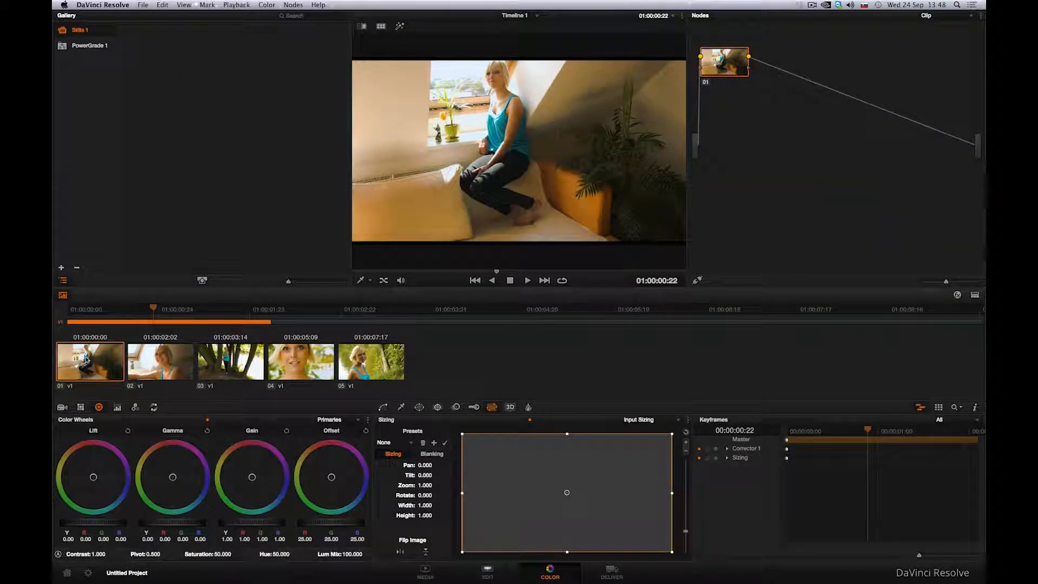